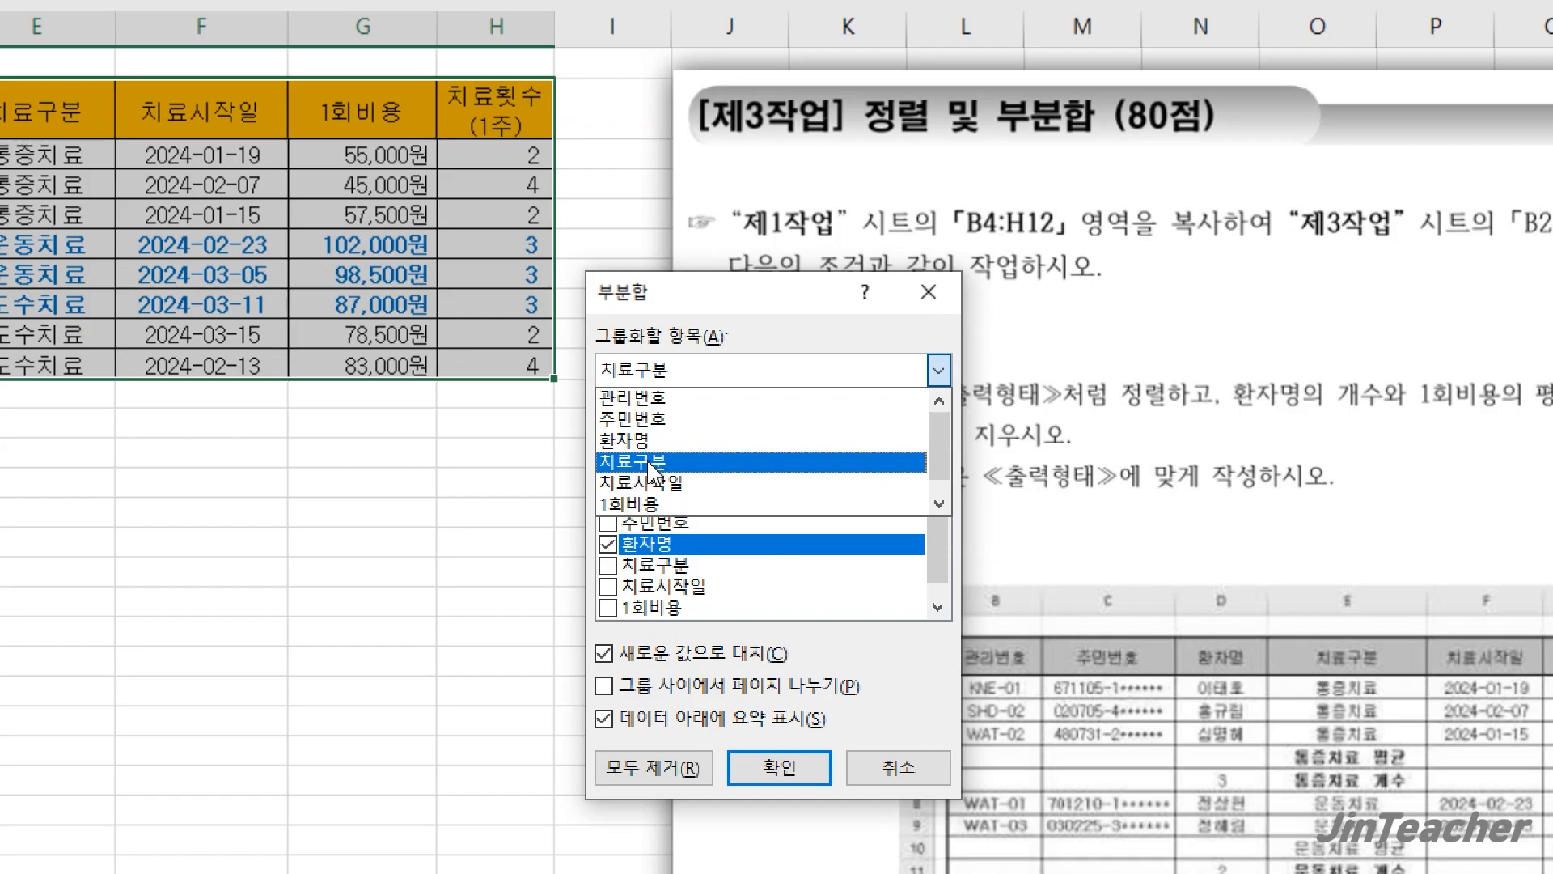
Apply a subtotal grouped by 치료구분 that counts 환자명, with the summary shown below the data.
click(651, 463)
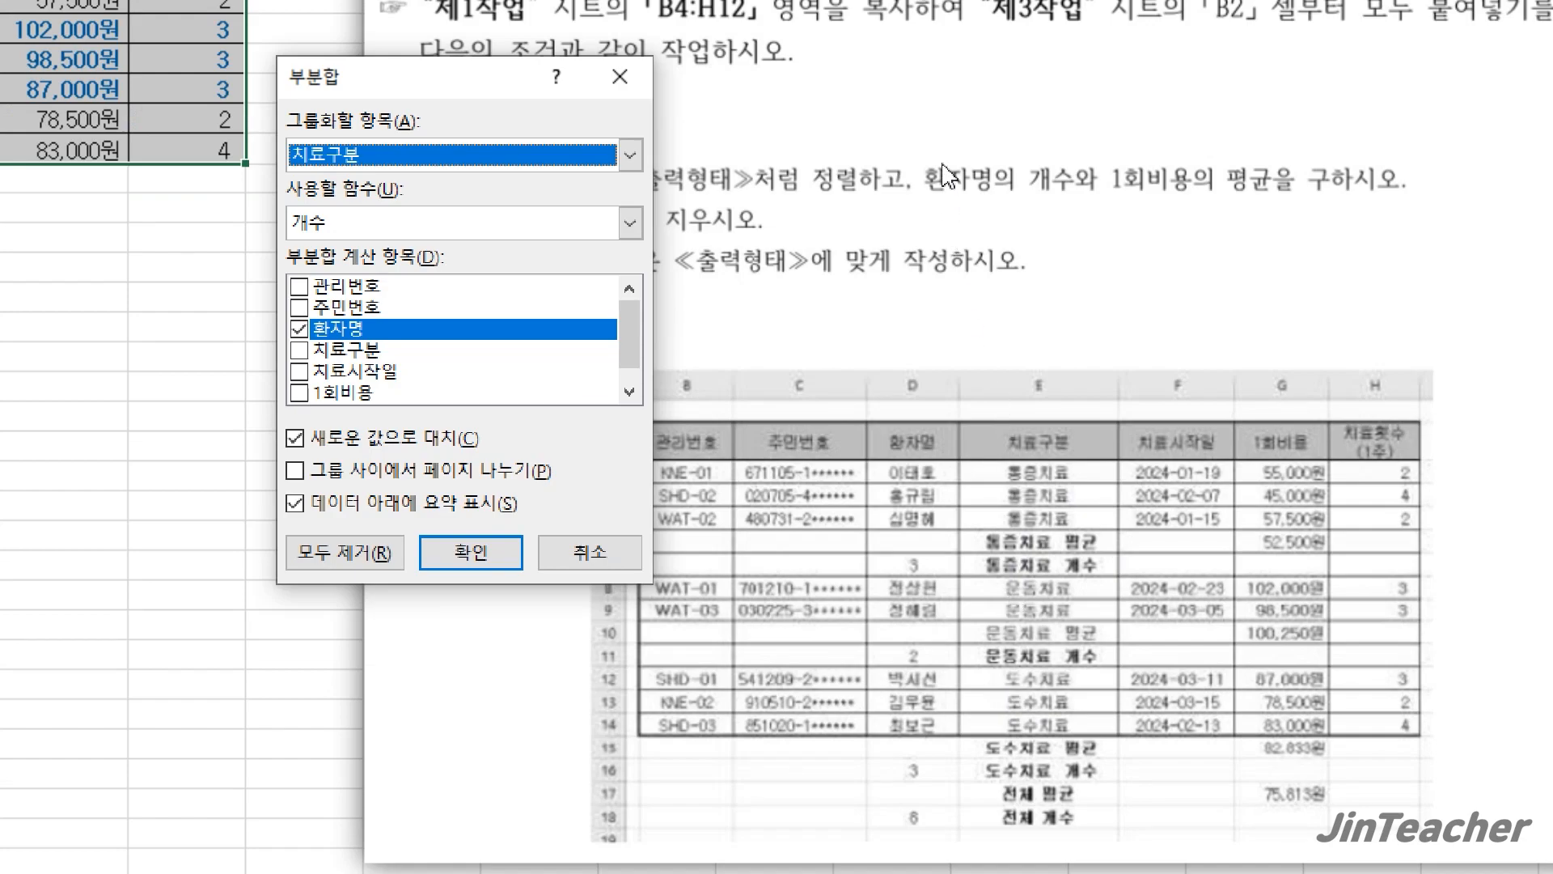
click(308, 333)
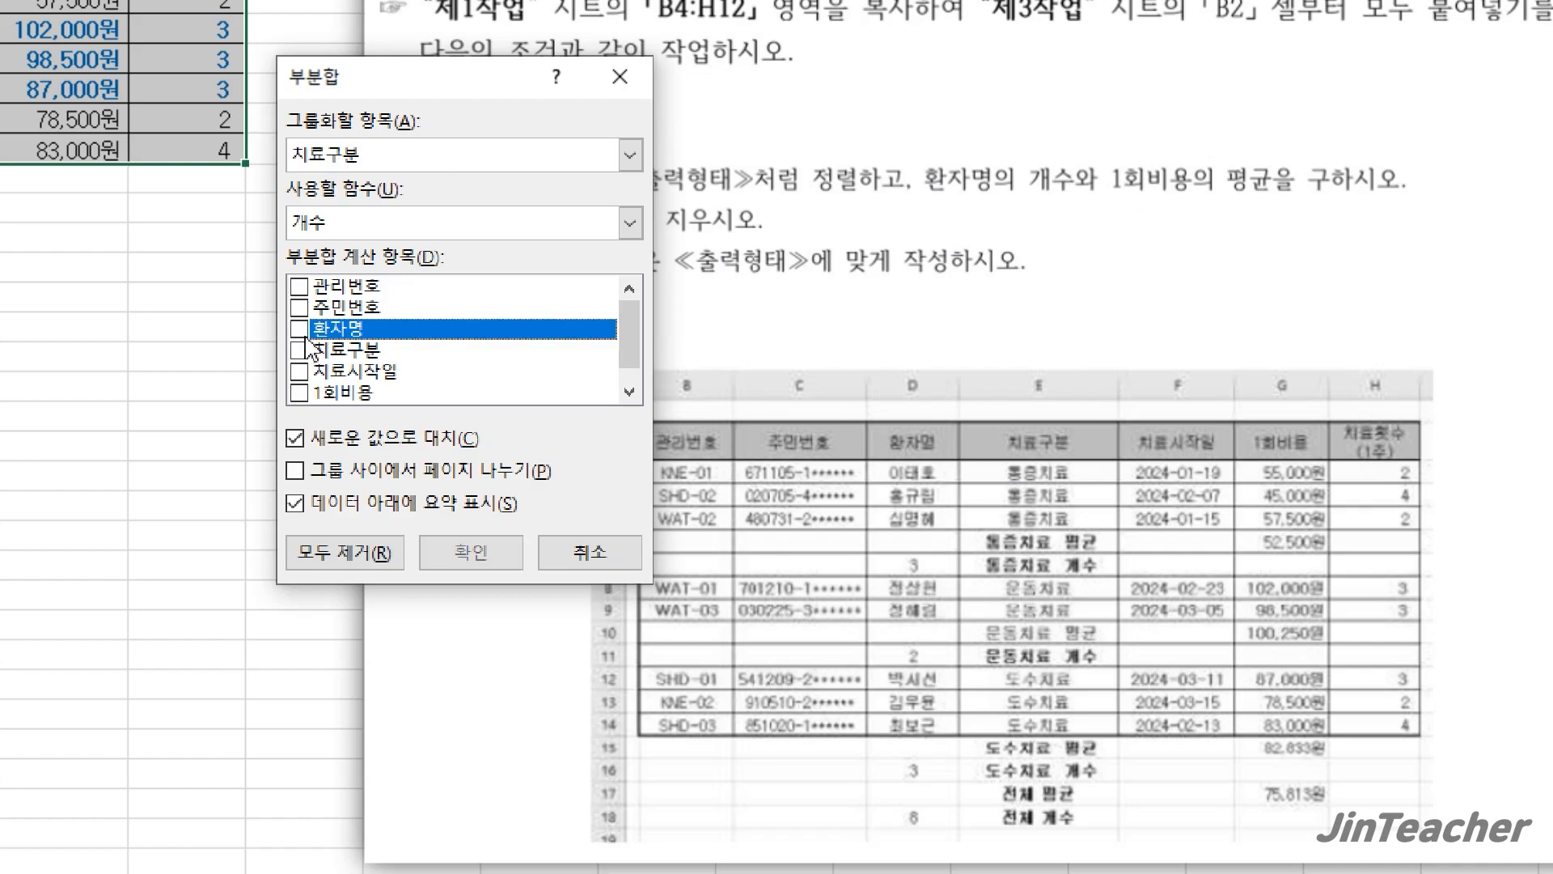
click(339, 226)
click(329, 276)
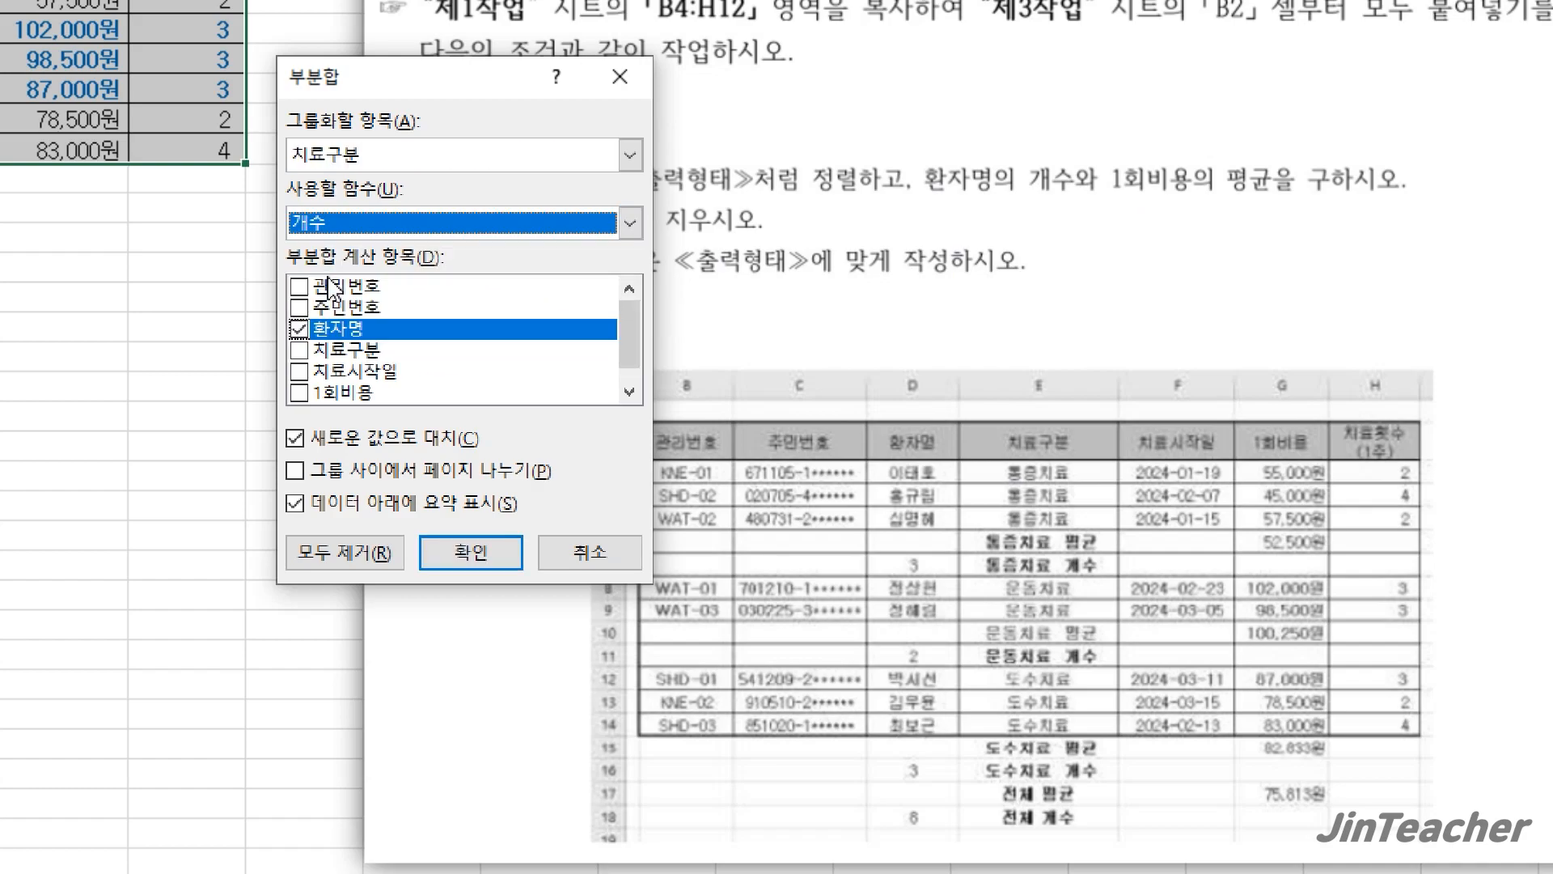
click(482, 550)
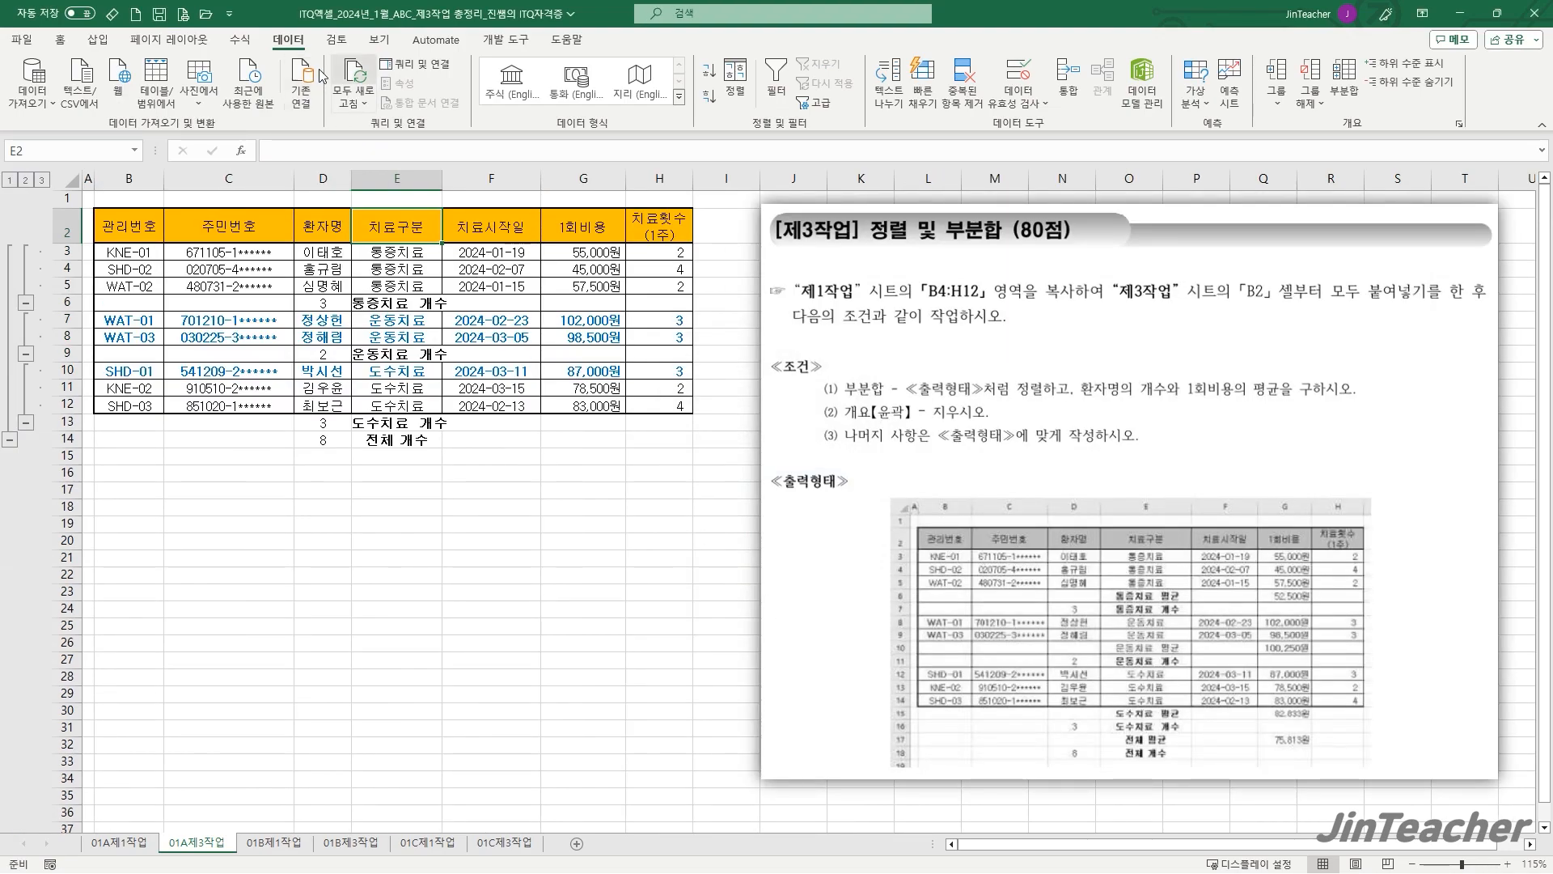
Add a second subtotal averaging 1회비용 for each 치료구분, without replacing the current subtotals.
click(1346, 95)
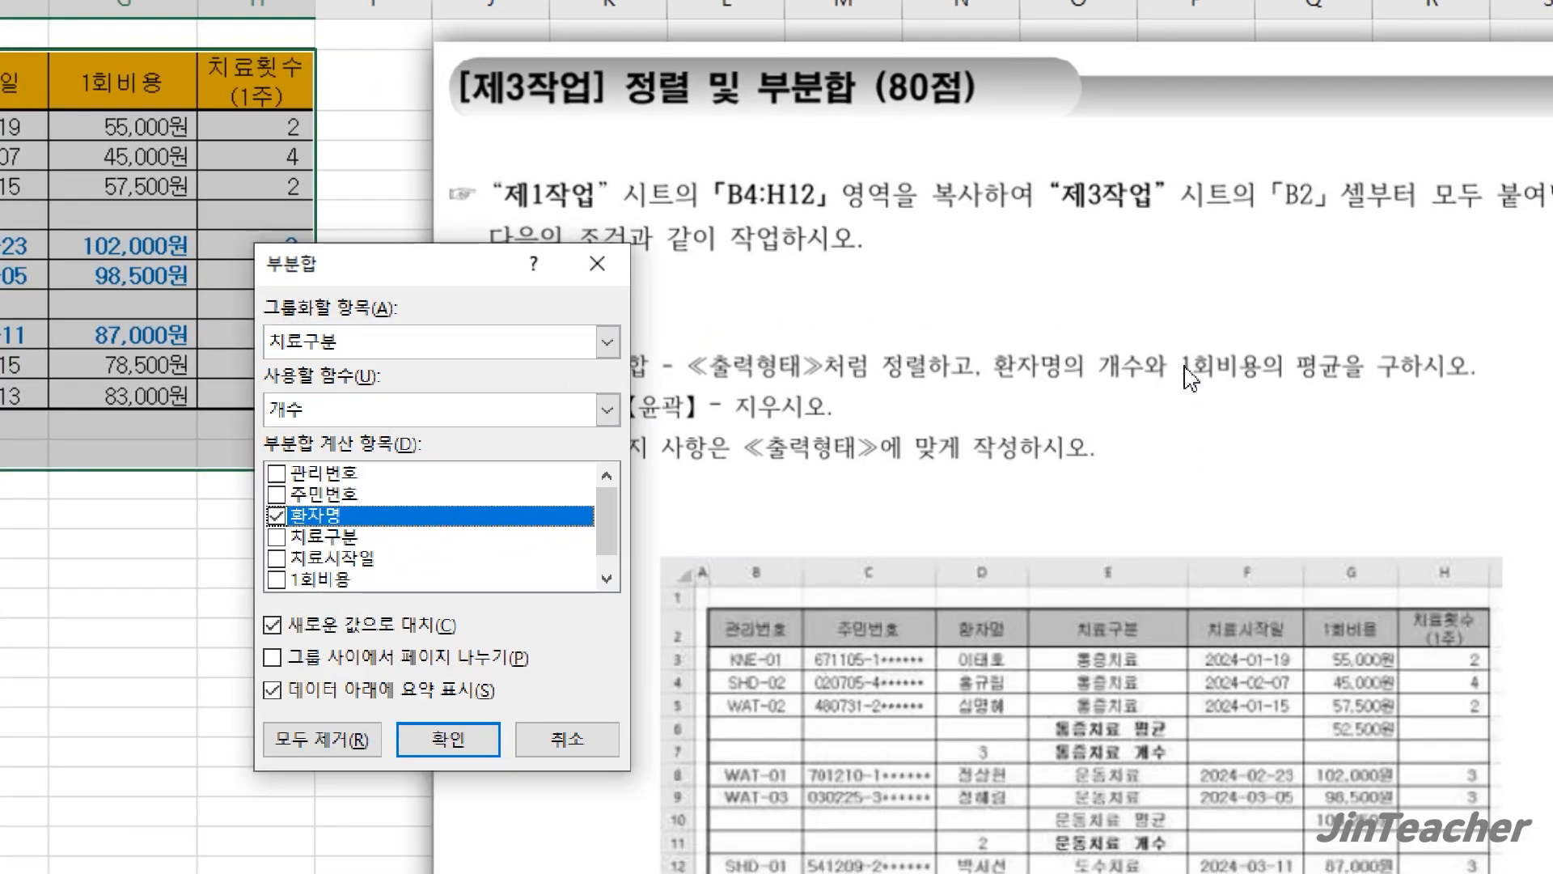
click(344, 410)
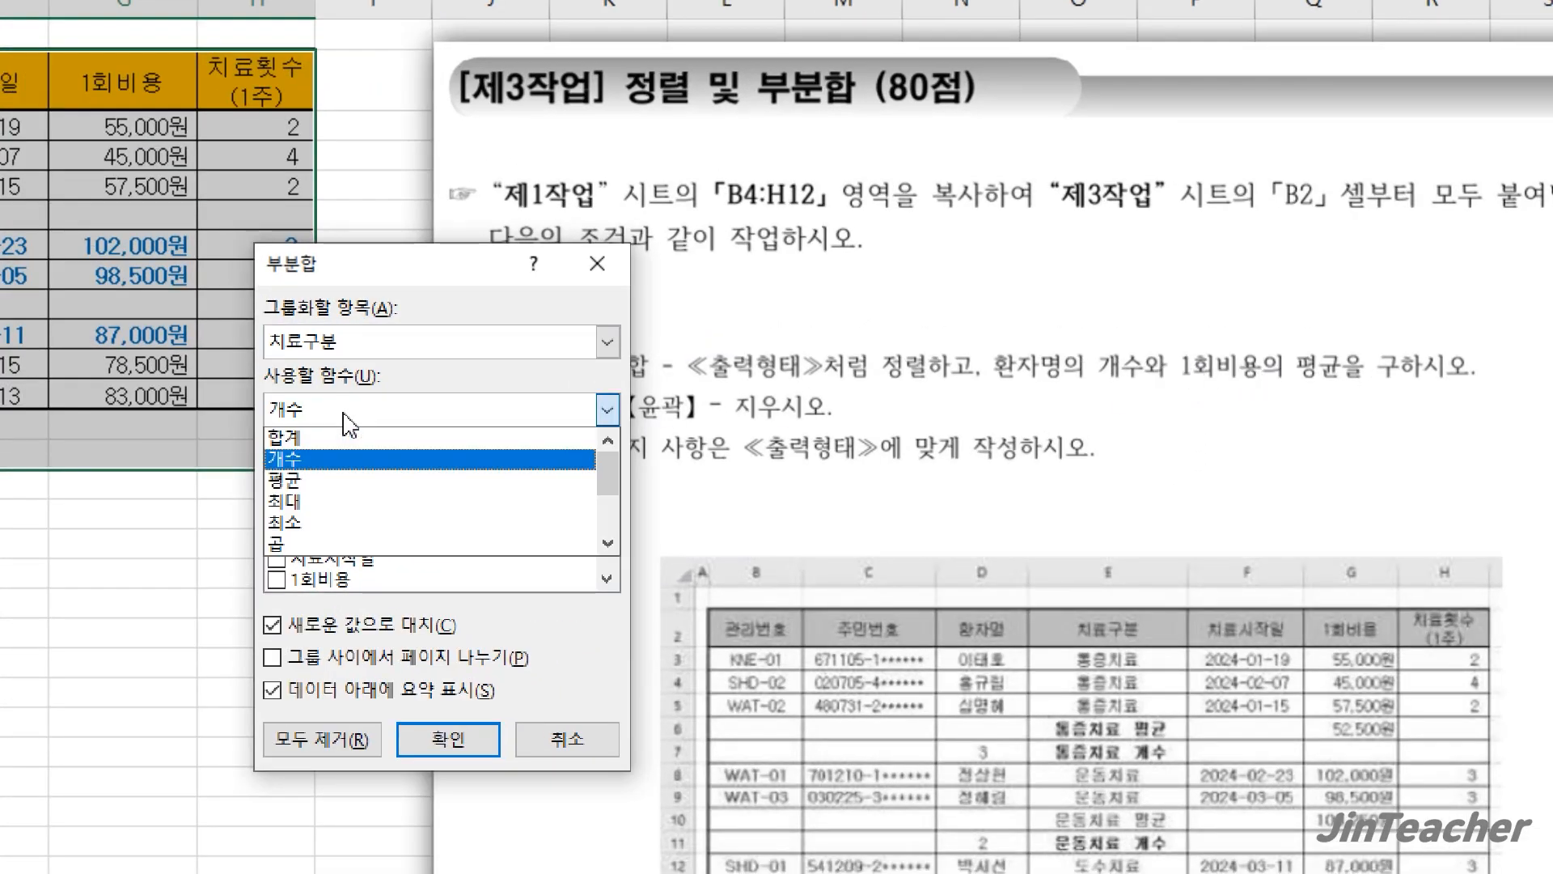
click(301, 480)
click(280, 519)
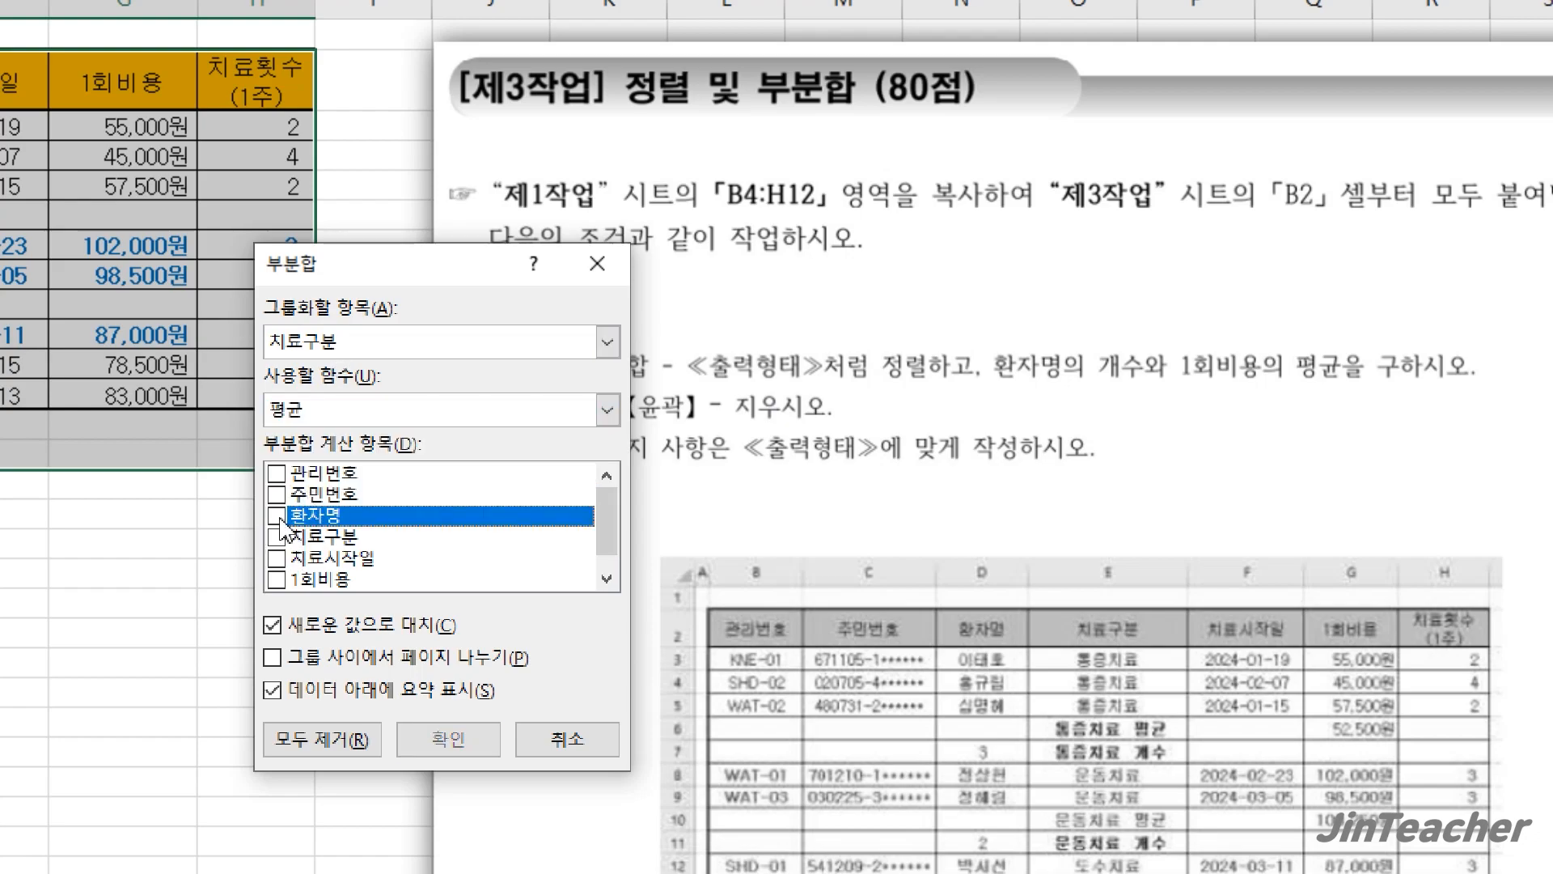
click(277, 580)
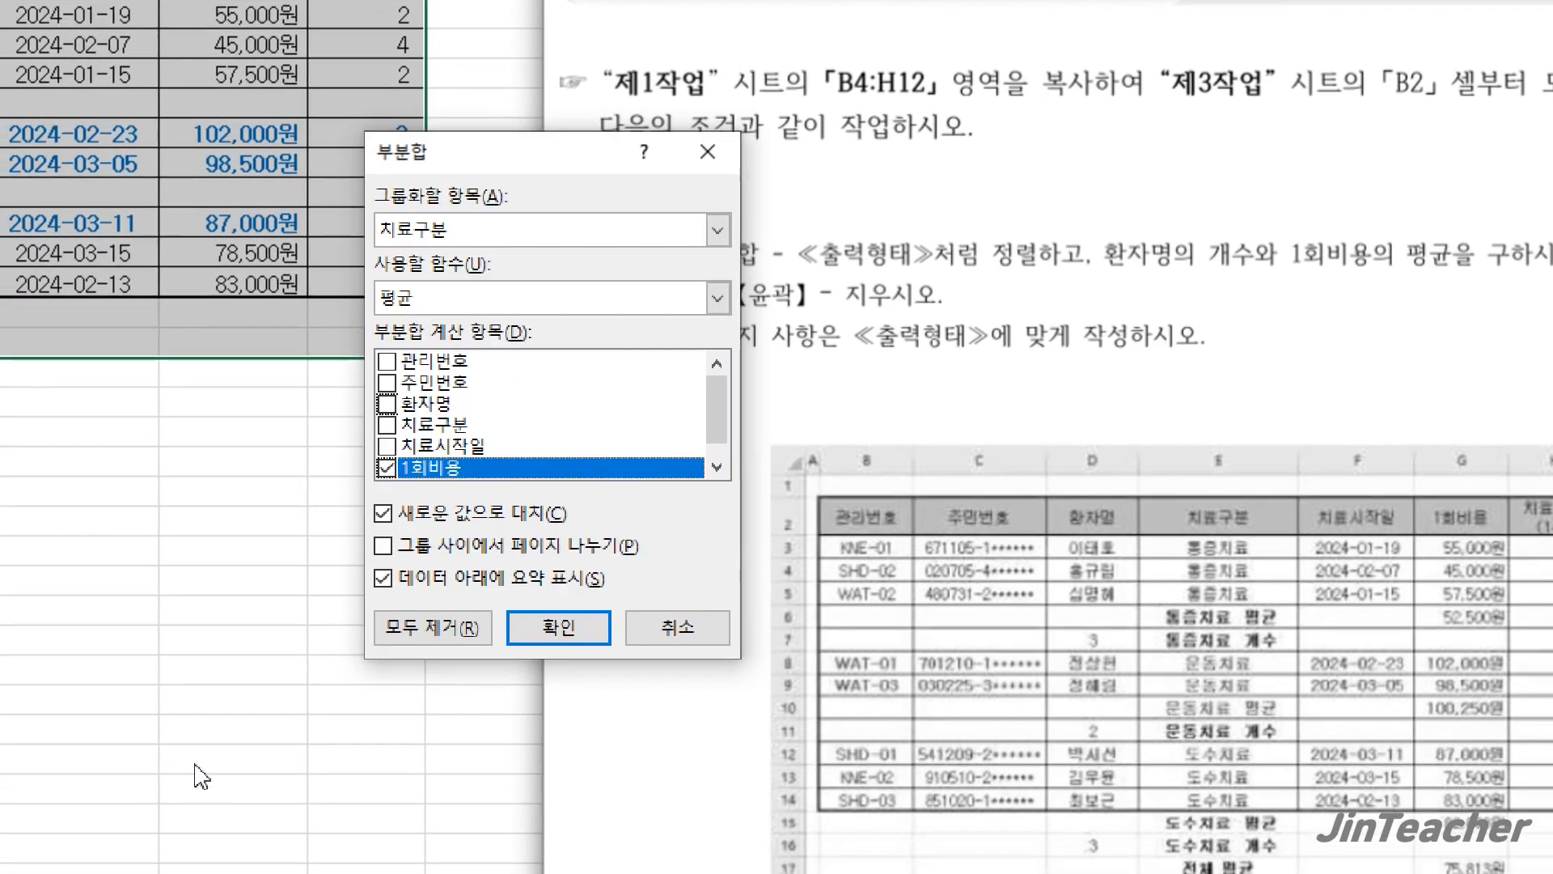
click(383, 513)
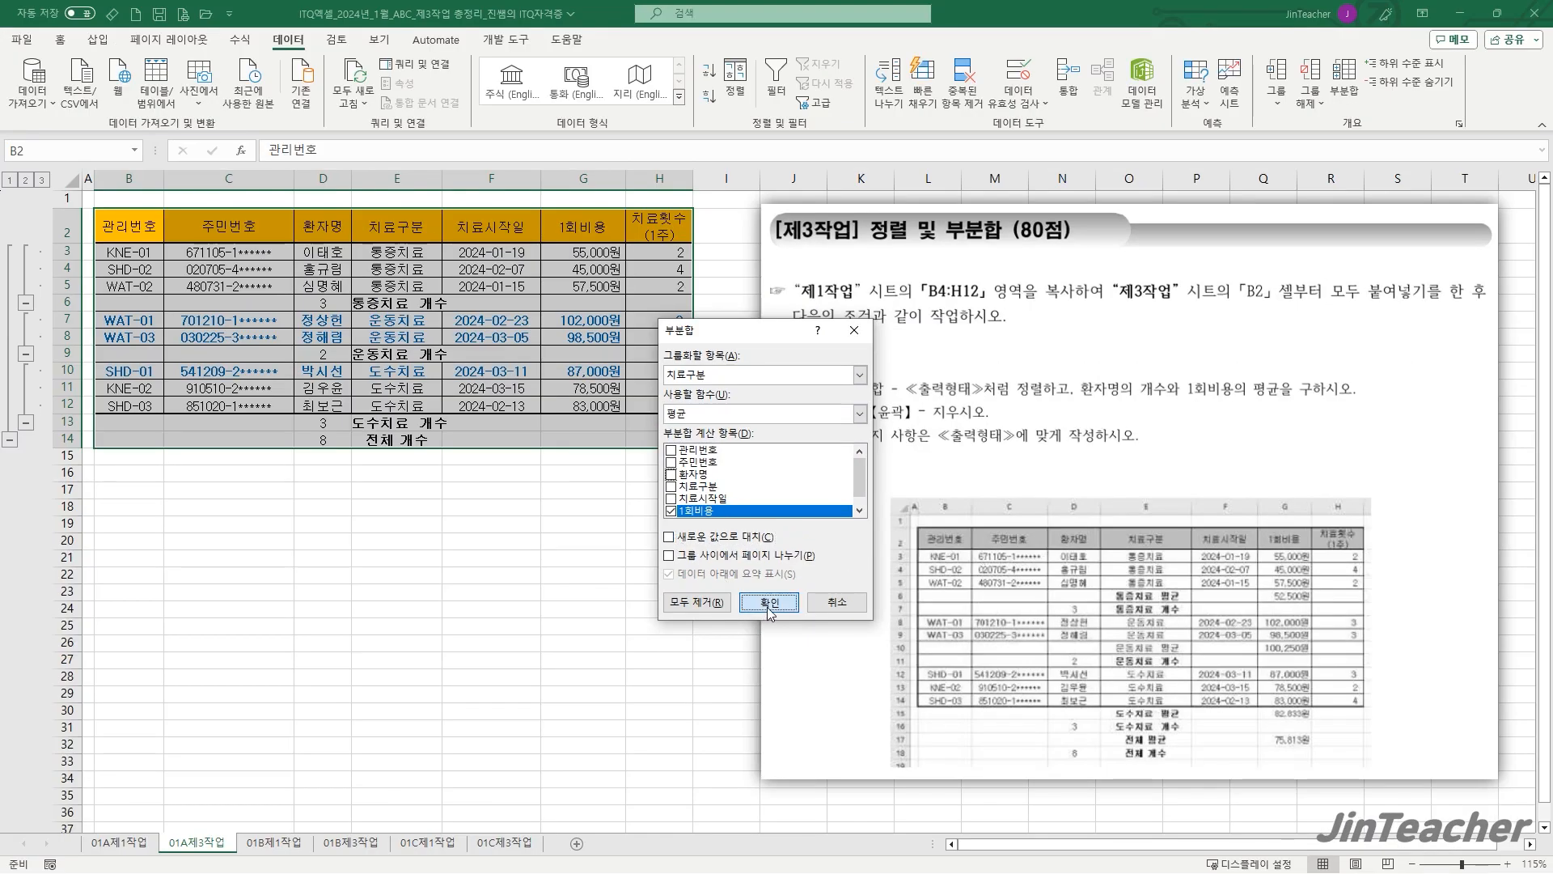
key(Return)
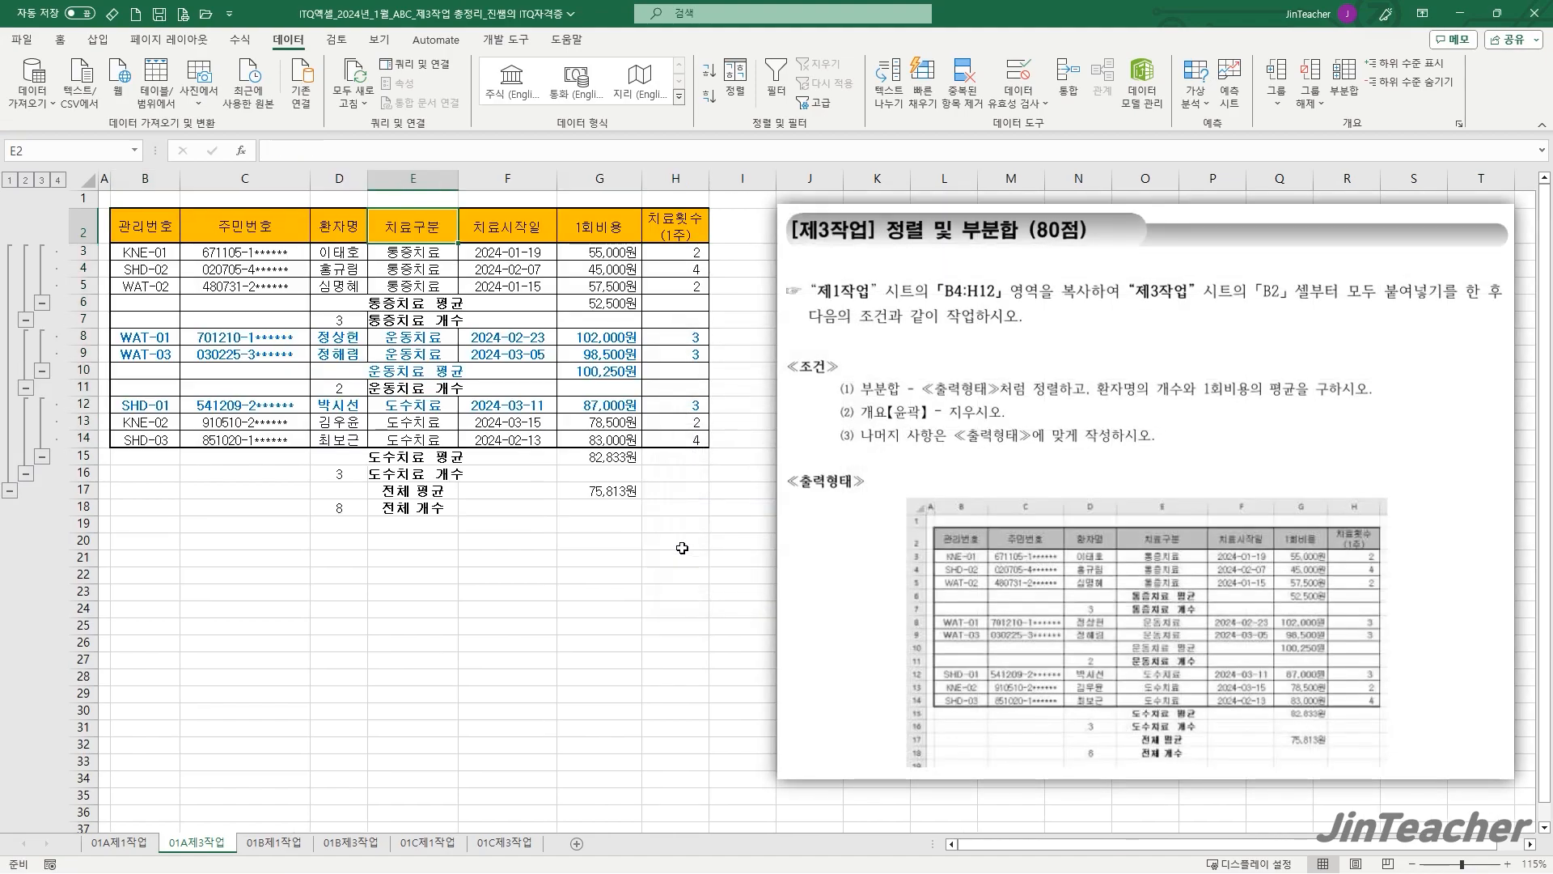
Autofit the width of column E to its subtotal labels.
double_click(459, 178)
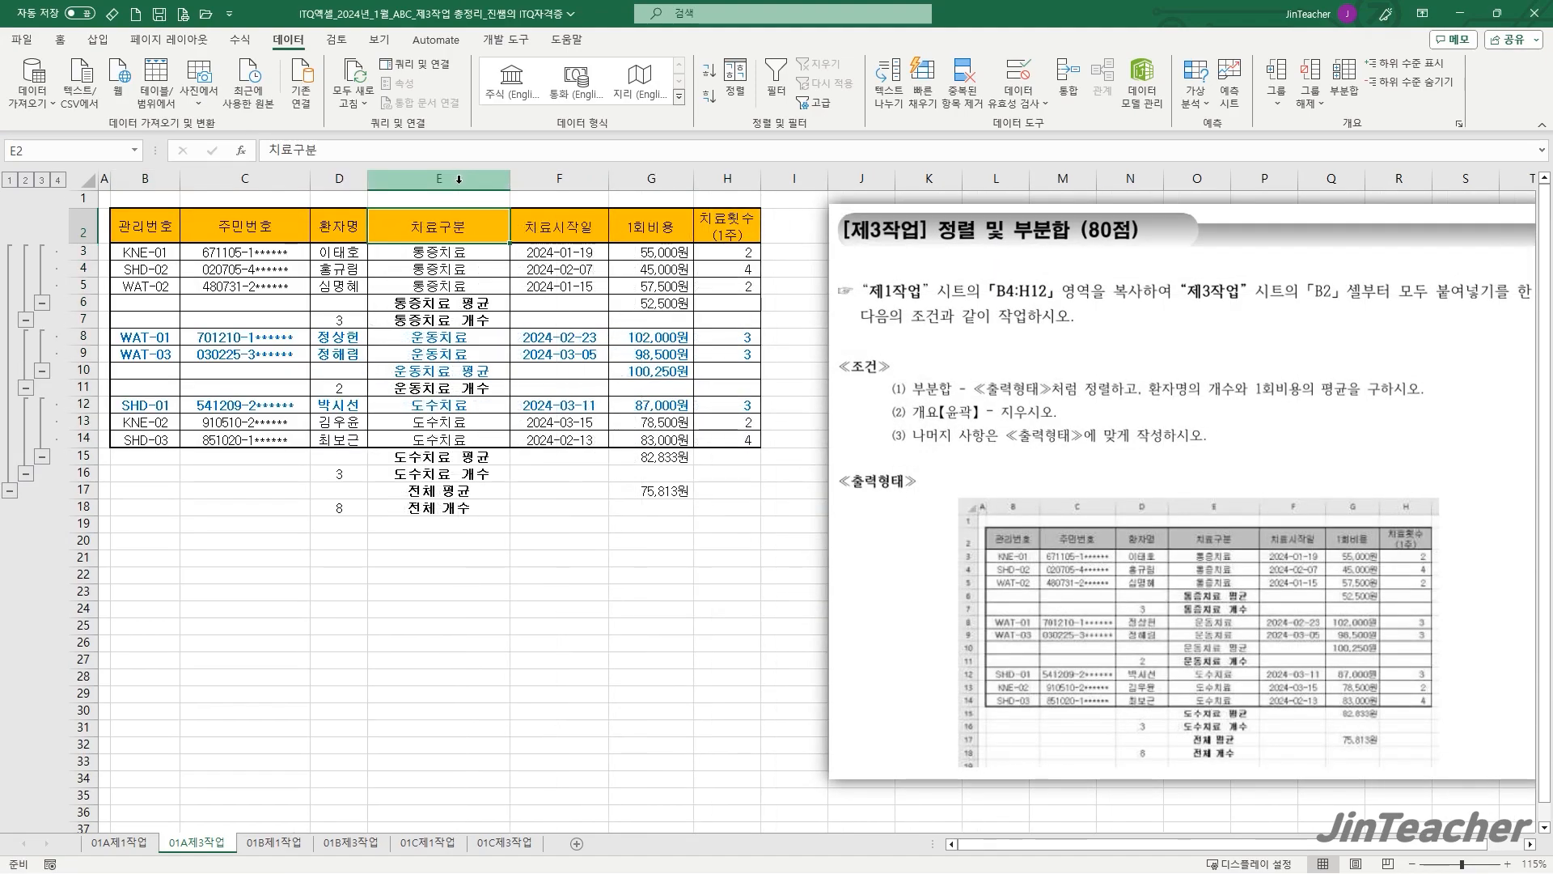
click(627, 597)
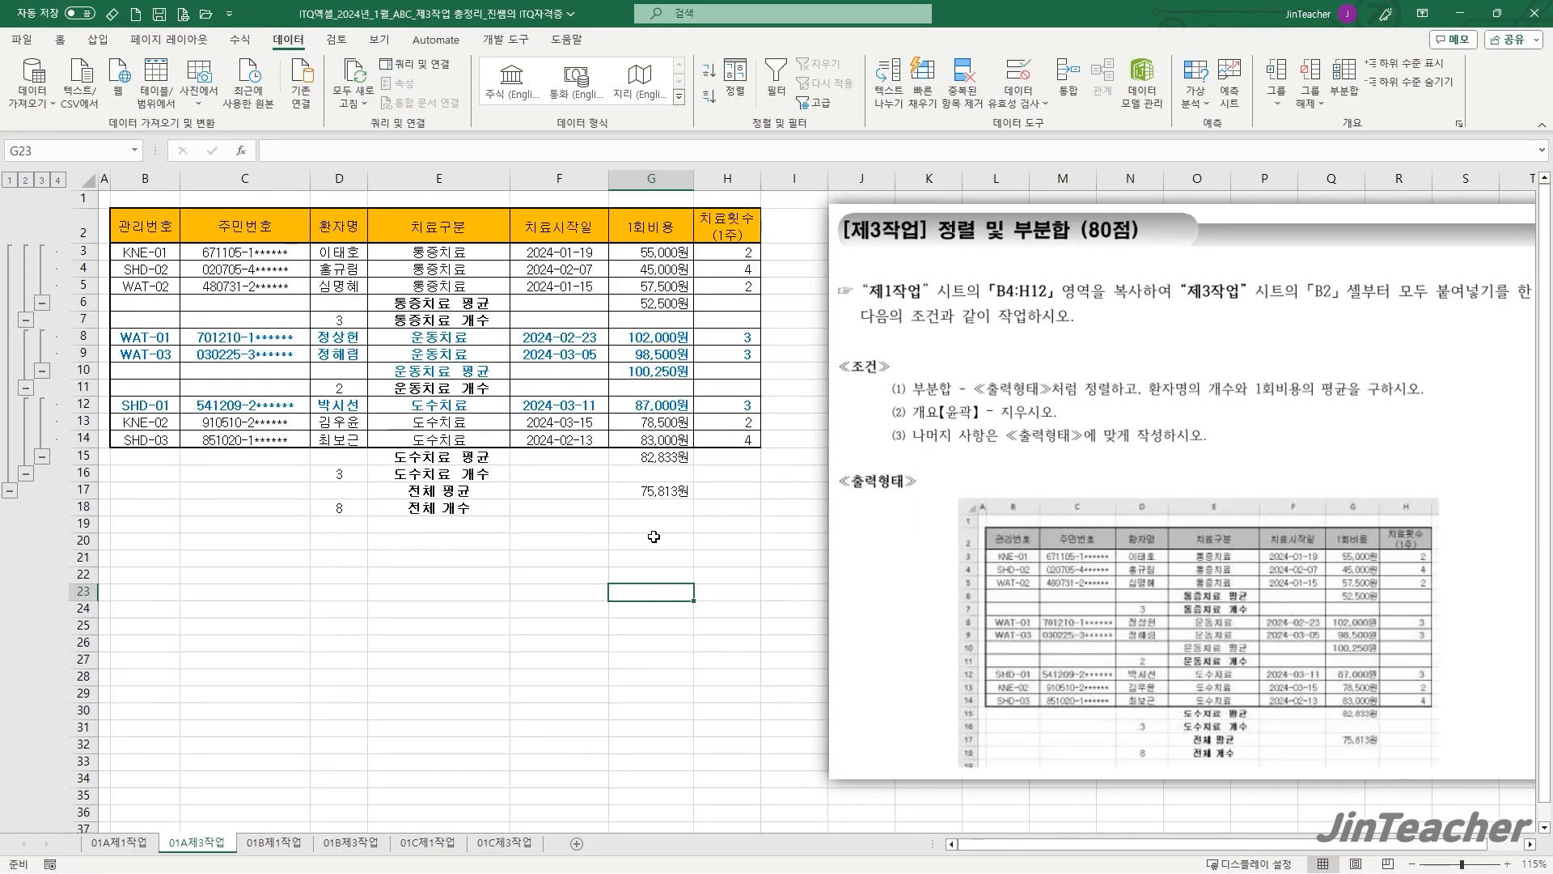
click(697, 550)
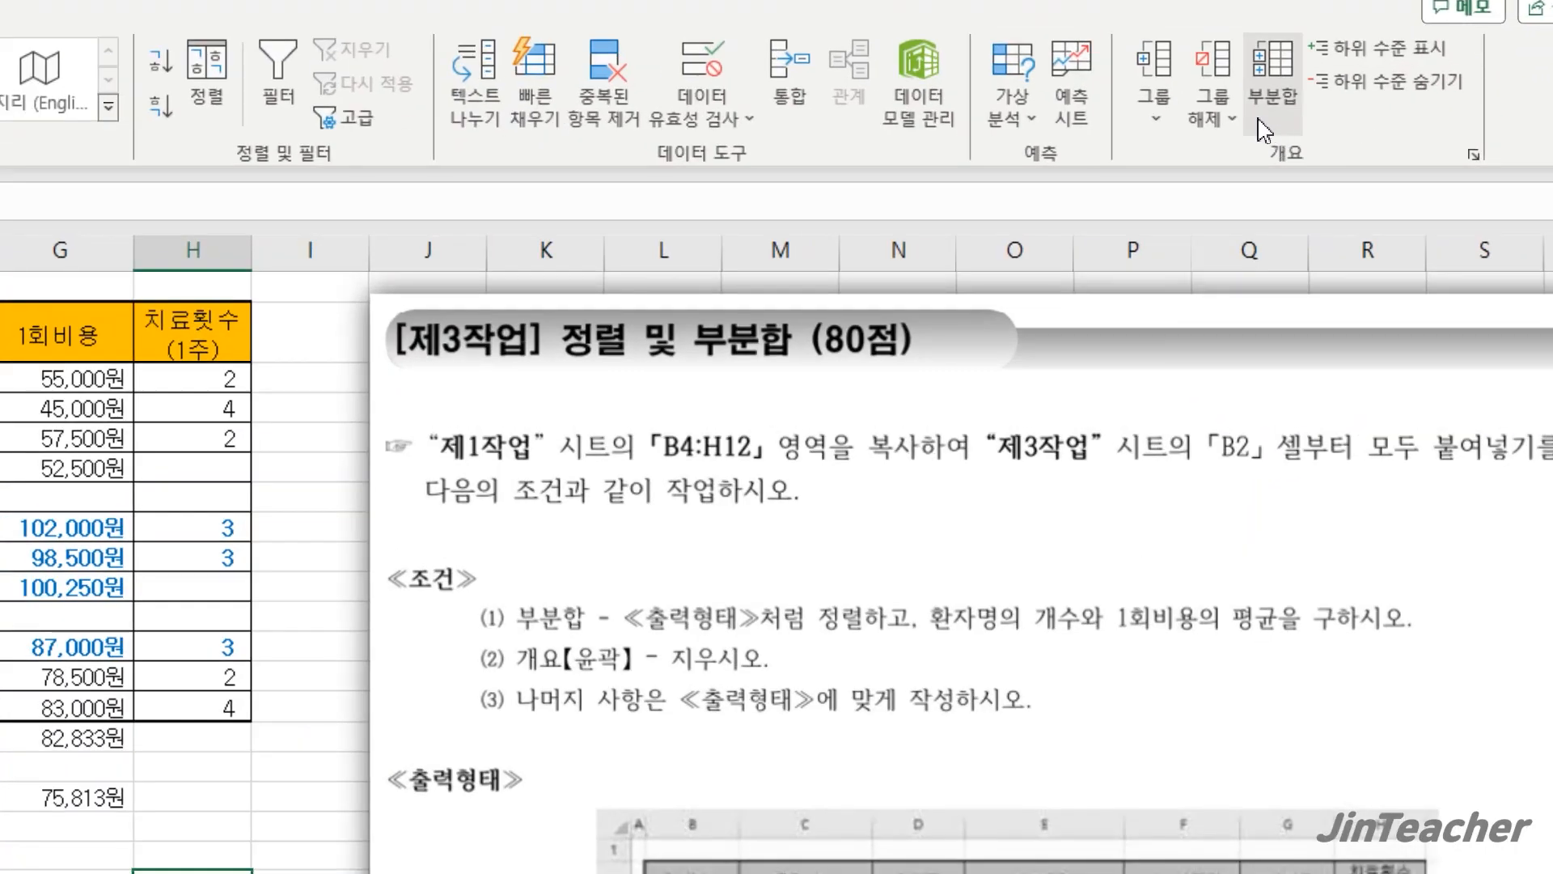
Clear the outline from the subtotaled table on the 01A제3작업 sheet.
click(1232, 119)
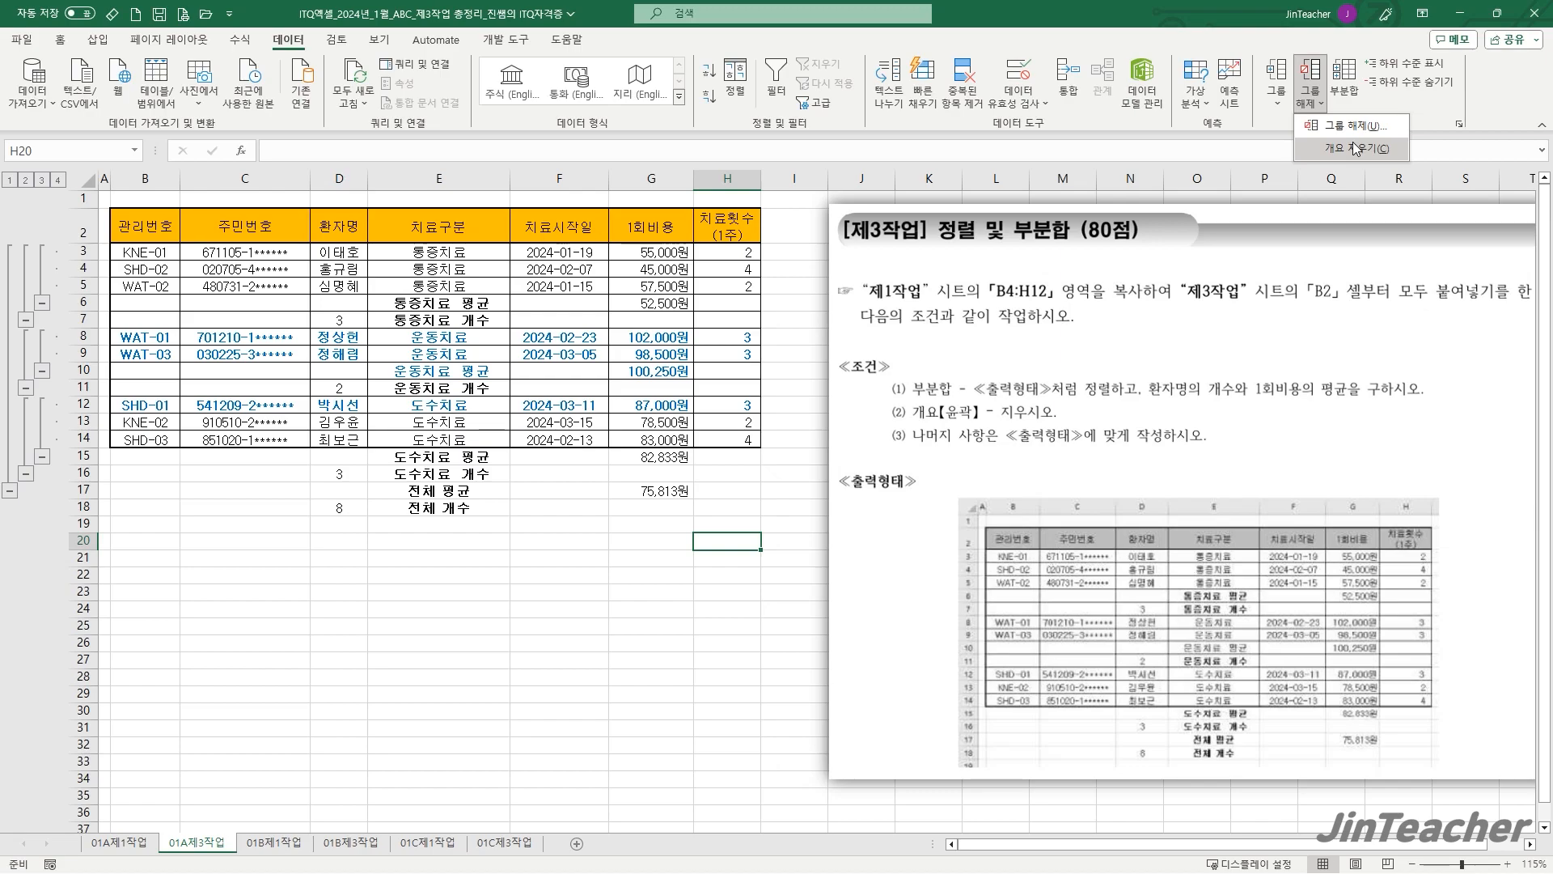
click(1353, 144)
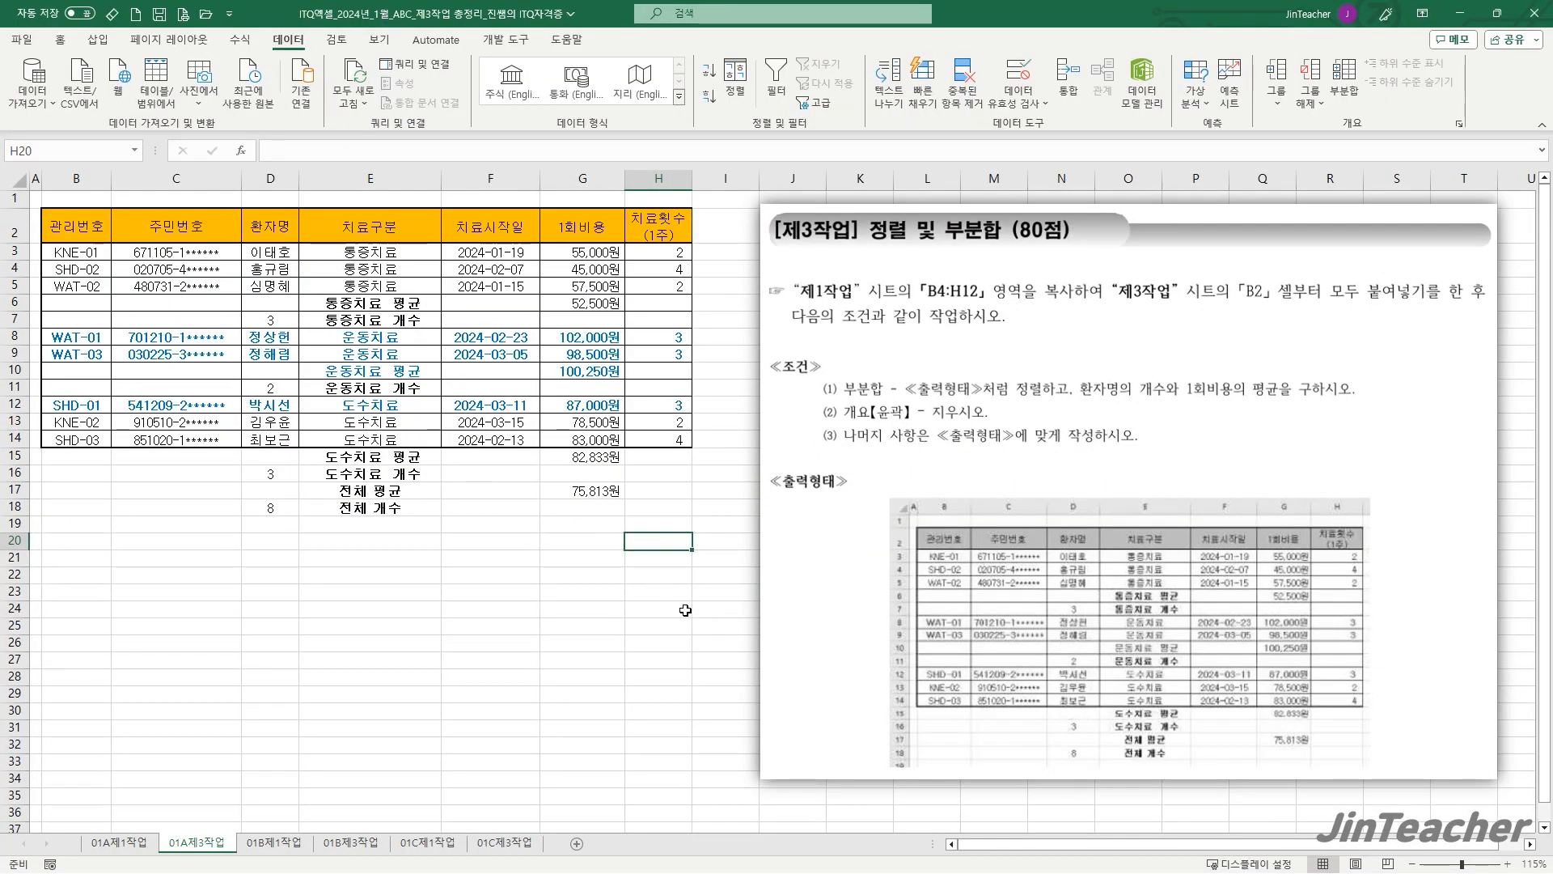
click(685, 610)
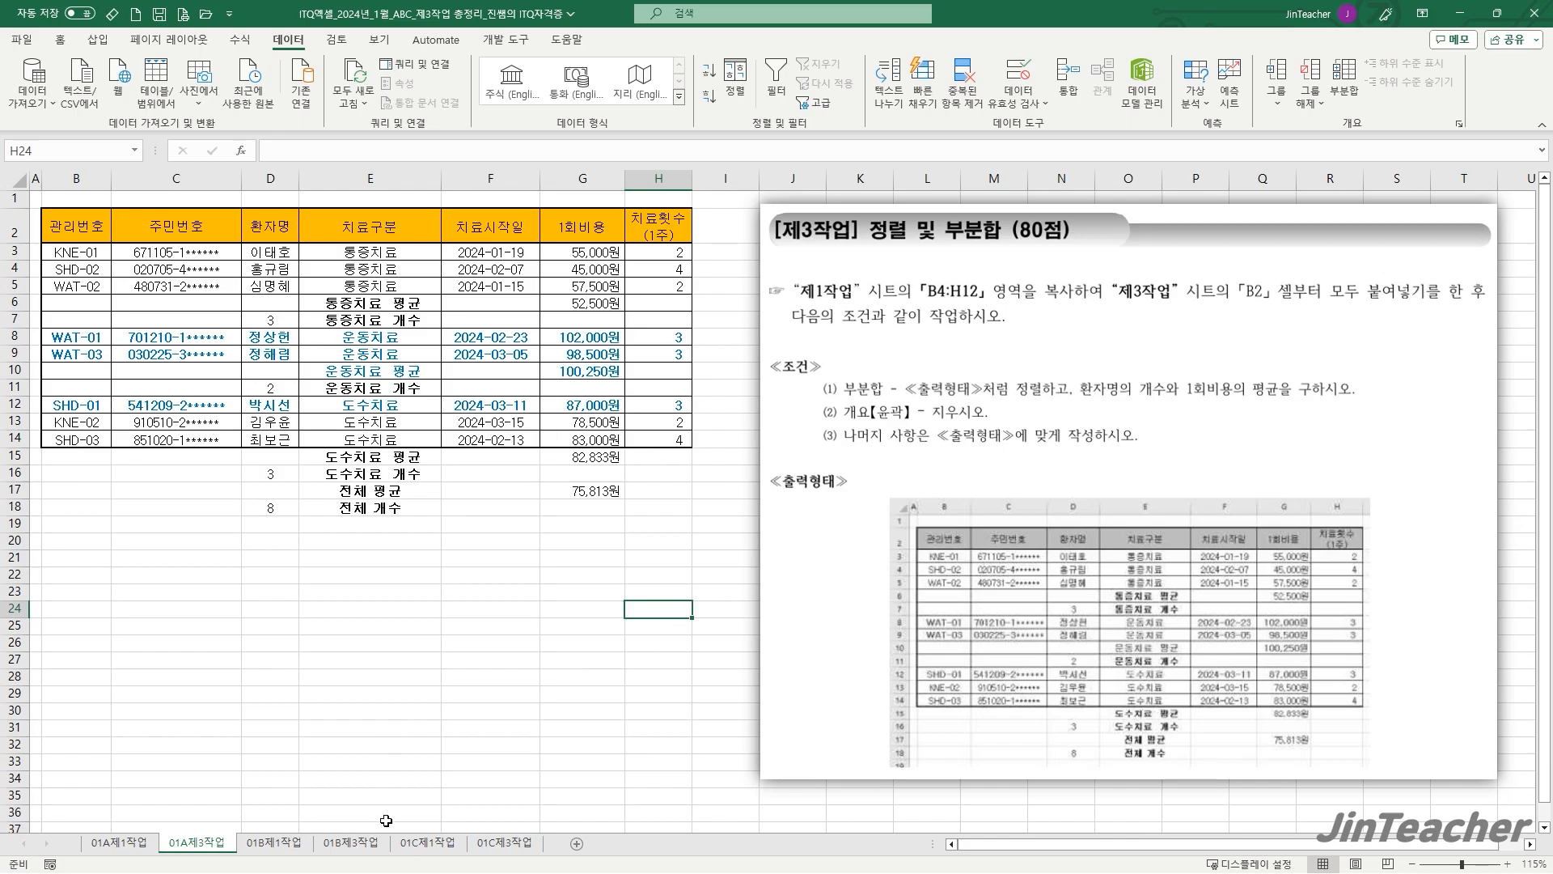
Copy B4:H12 from the 01B제1작업 sheet and paste it at cell B2 of the 01B제3작업 sheet.
click(350, 843)
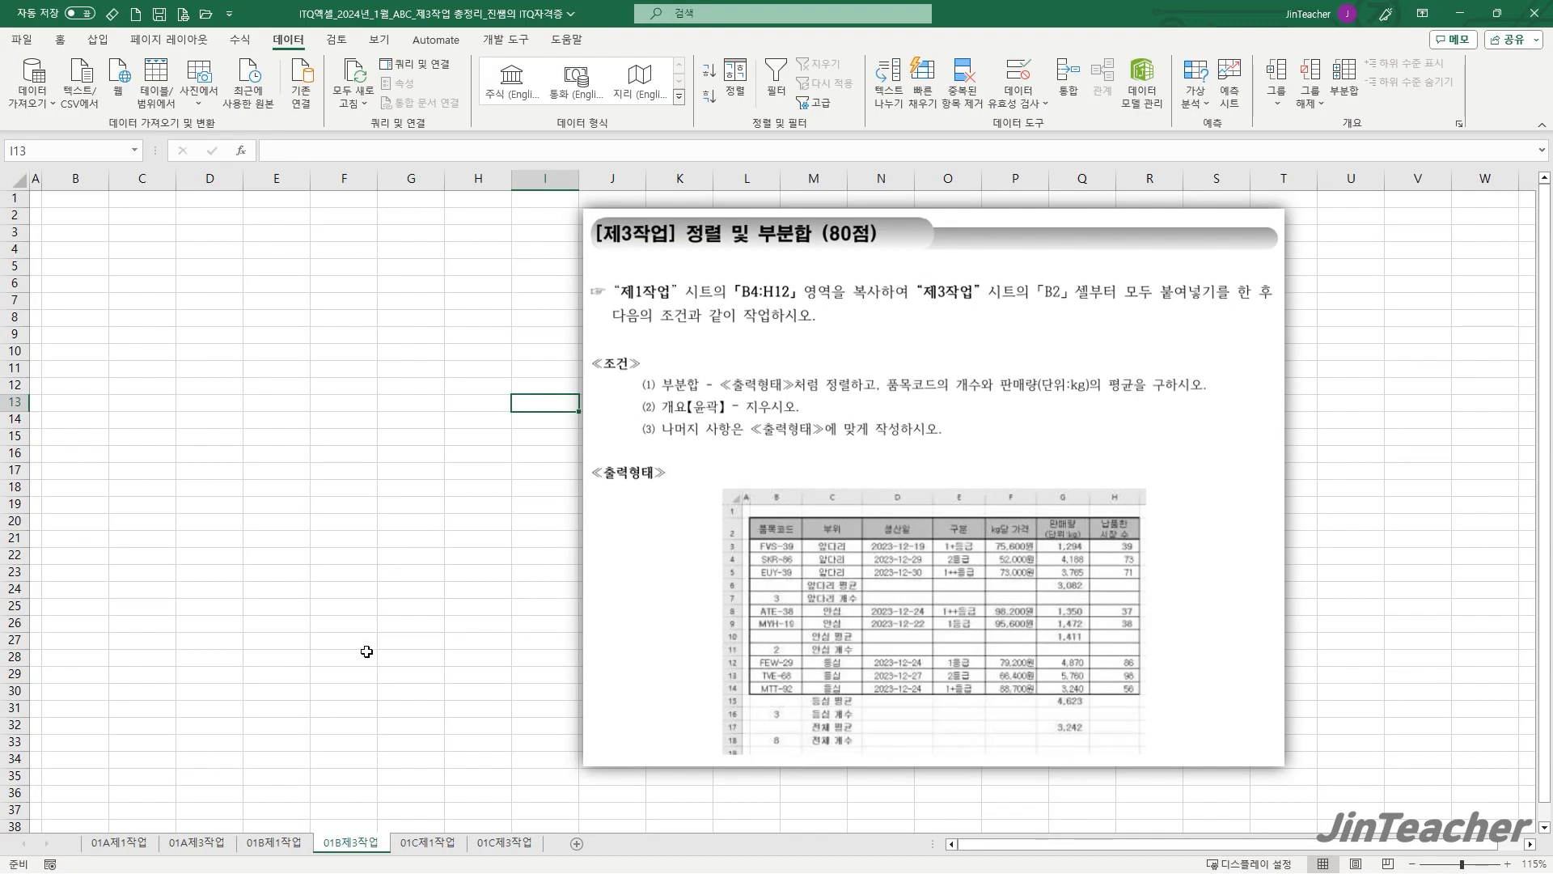
click(366, 651)
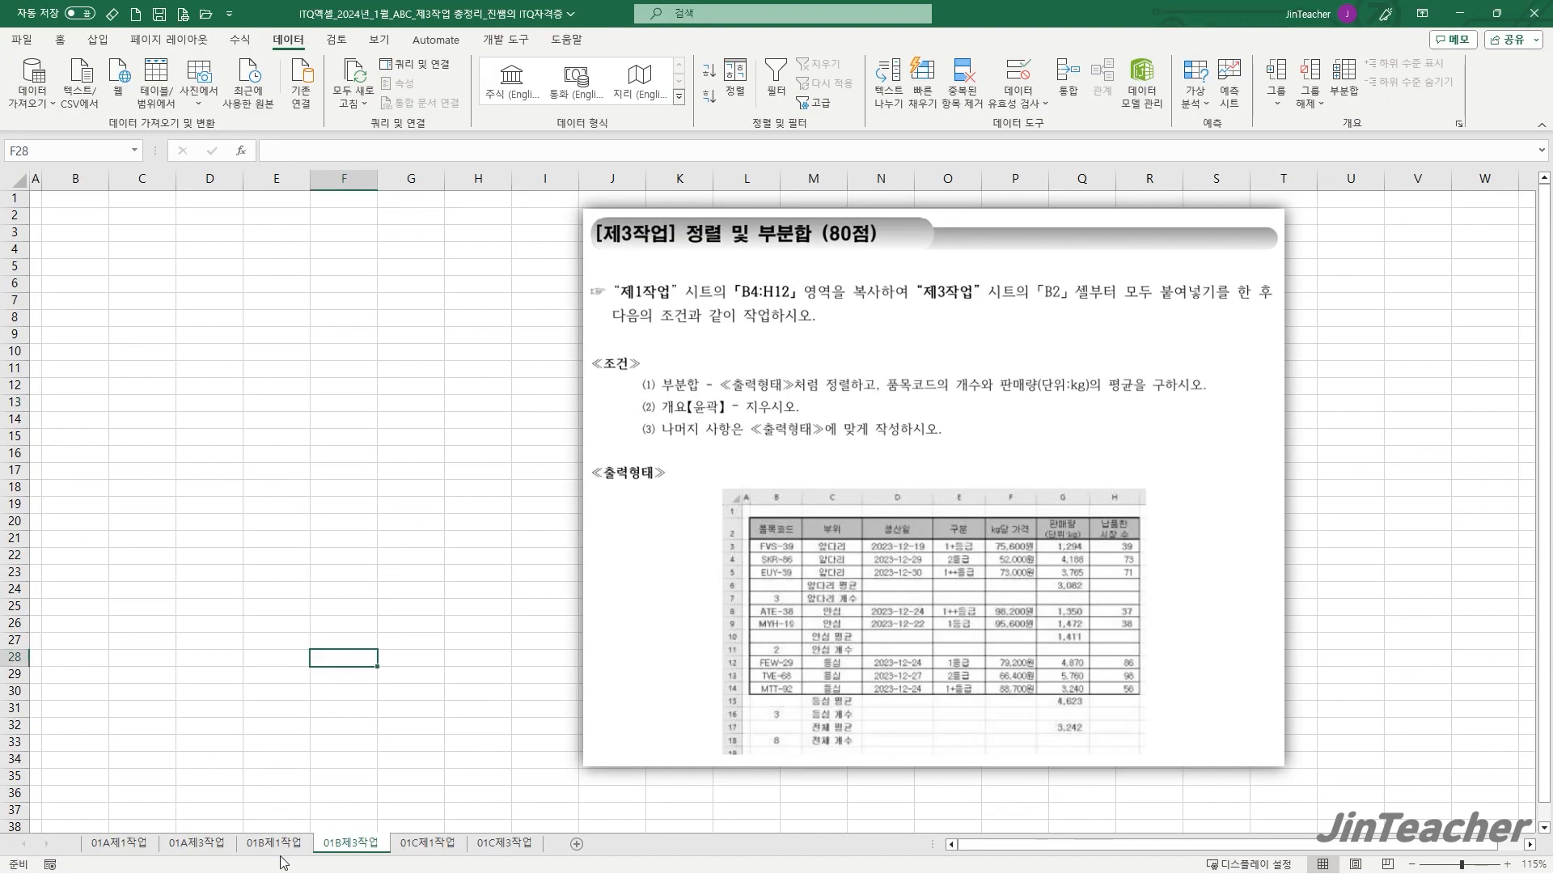
click(275, 842)
drag(92, 289, 615, 486)
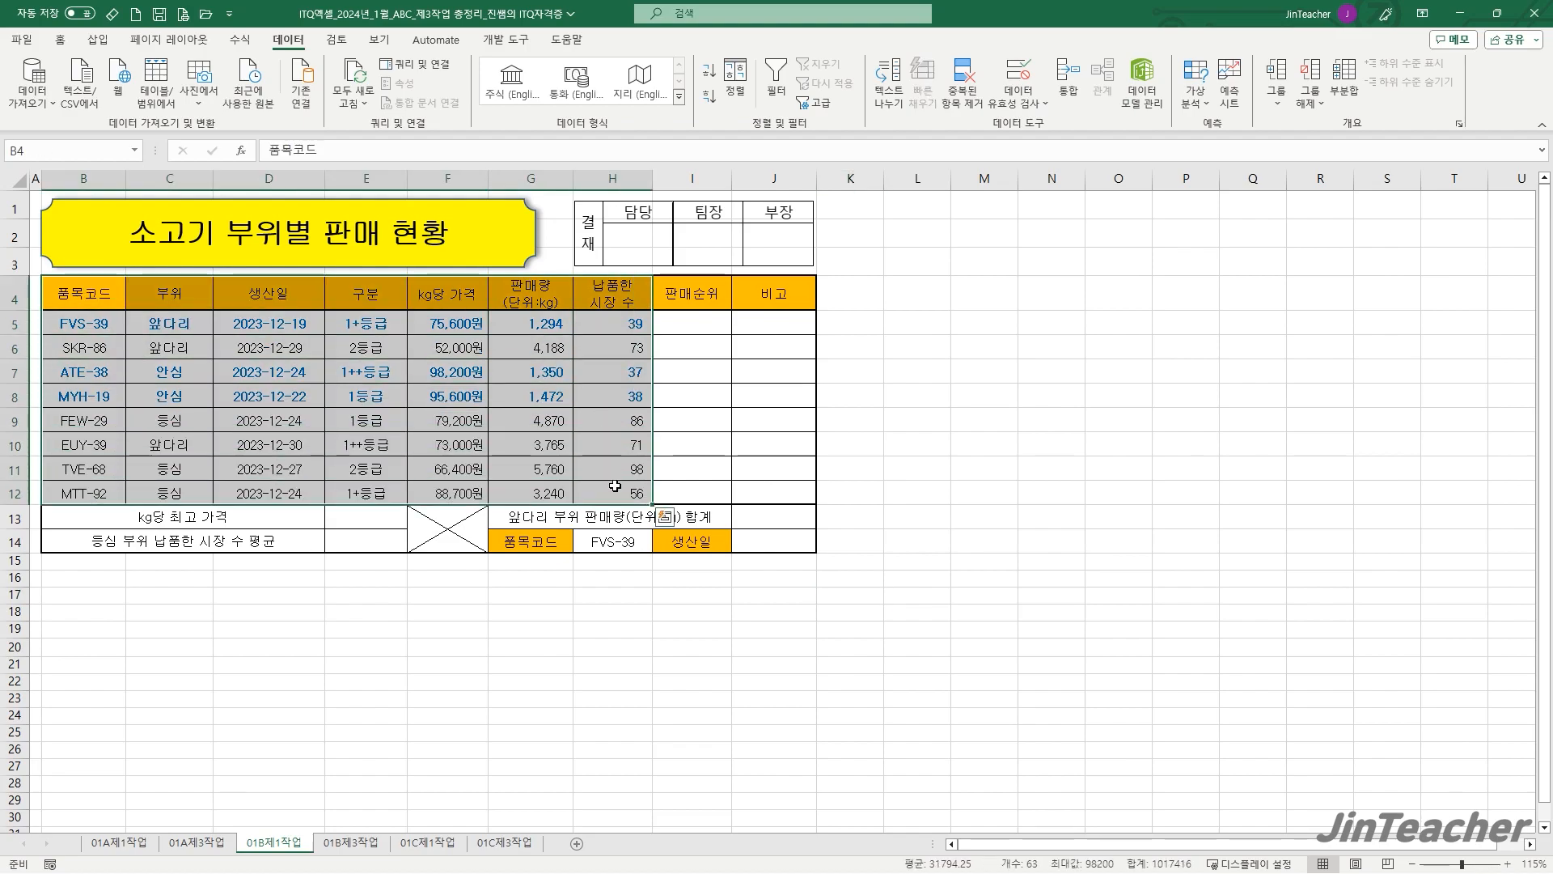
key(ctrl+c)
click(350, 843)
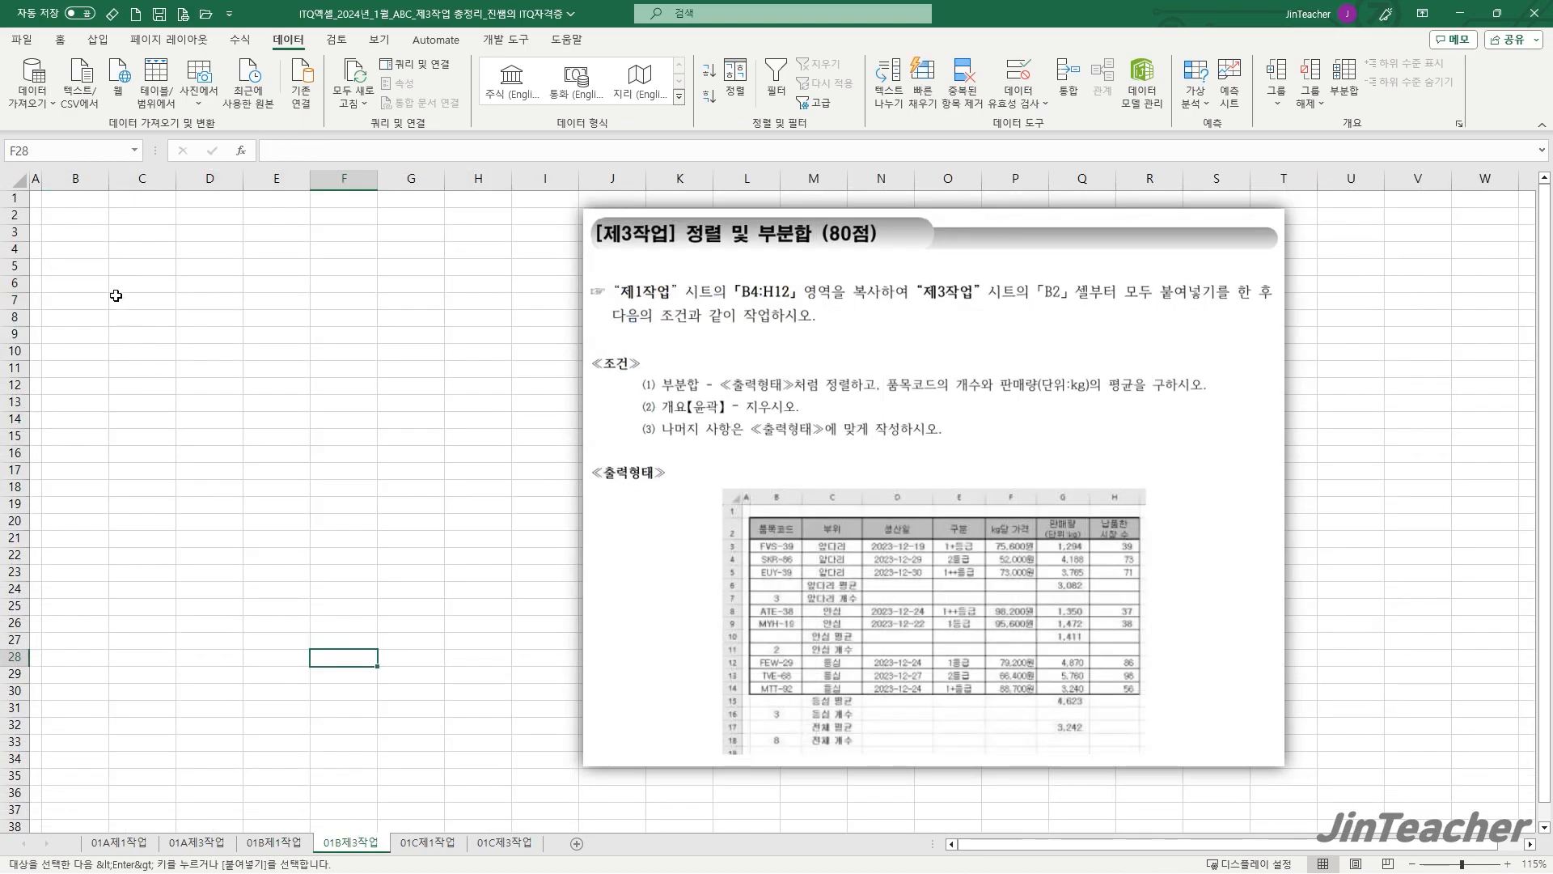
click(96, 216)
key(ctrl+v)
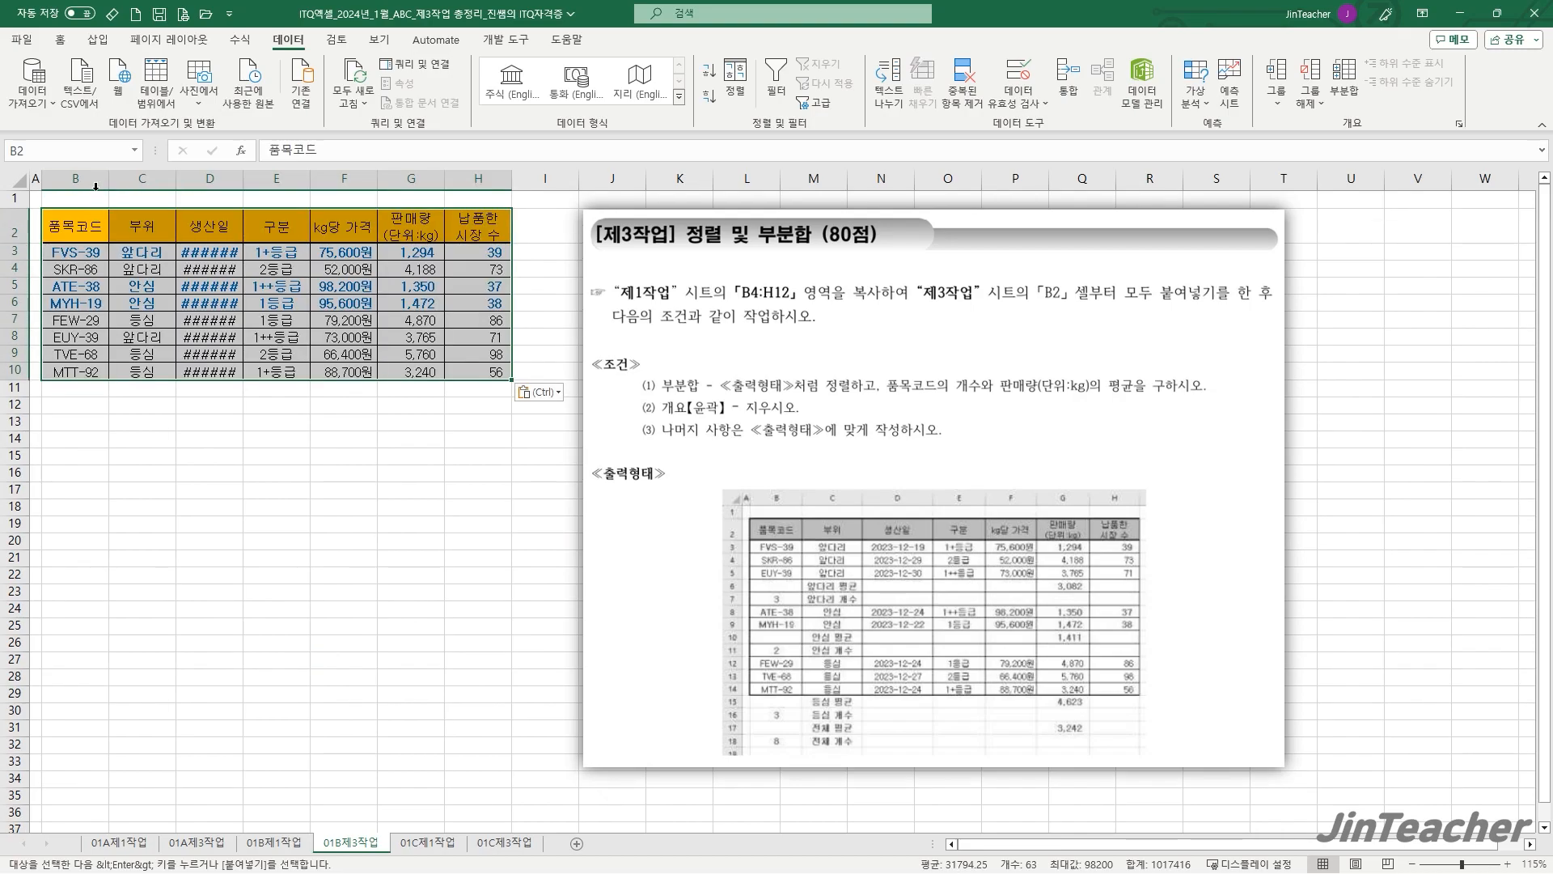
Autofit the widths of columns B through H on the 01B제3작업 sheet.
drag(95, 186, 453, 171)
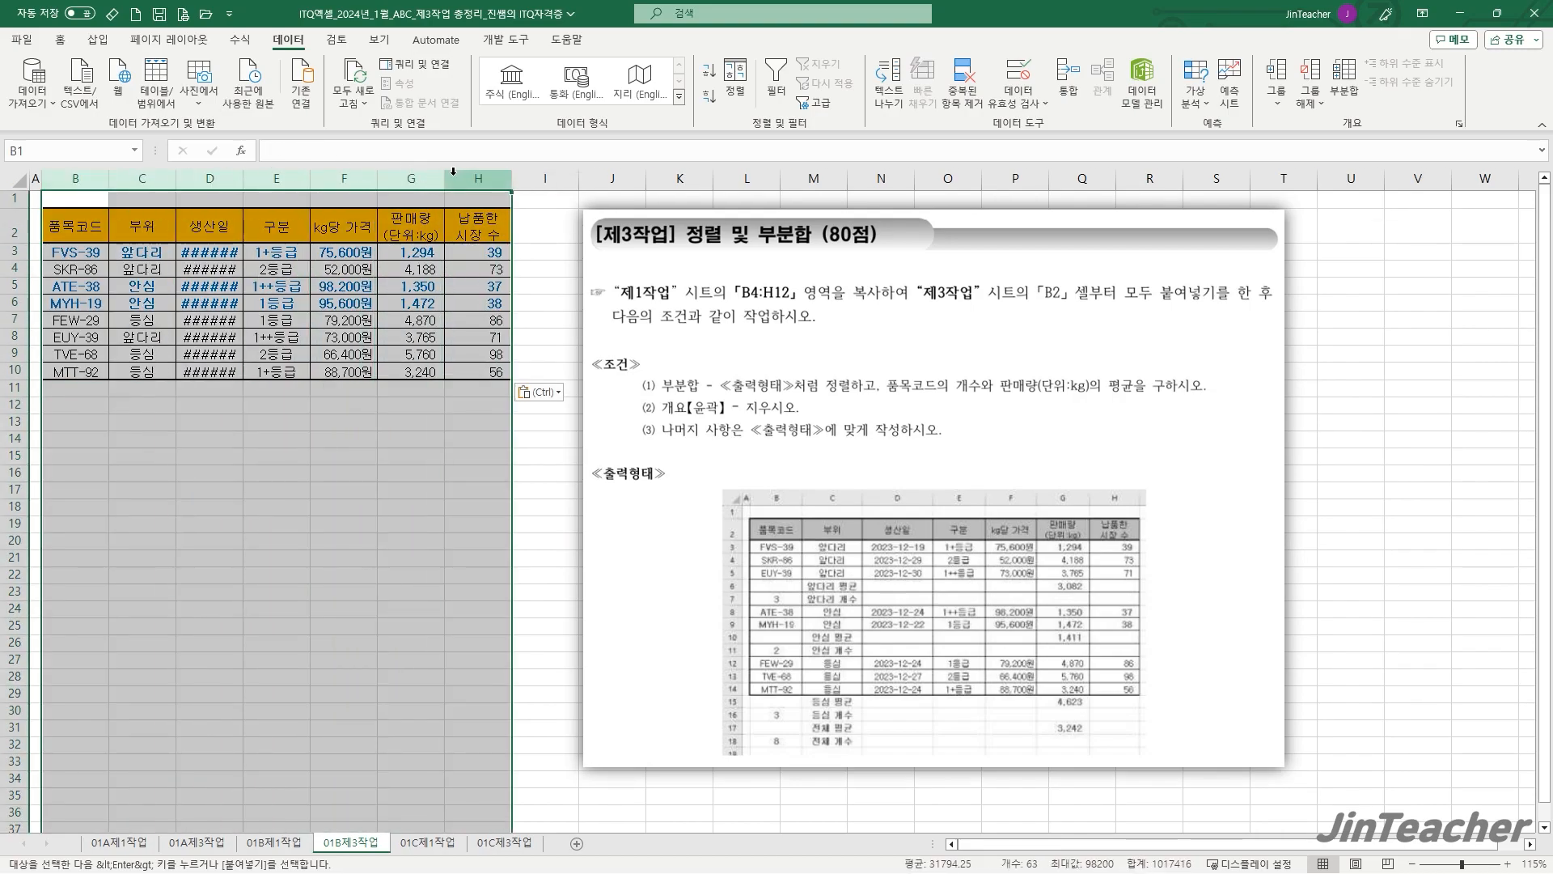
double_click(442, 173)
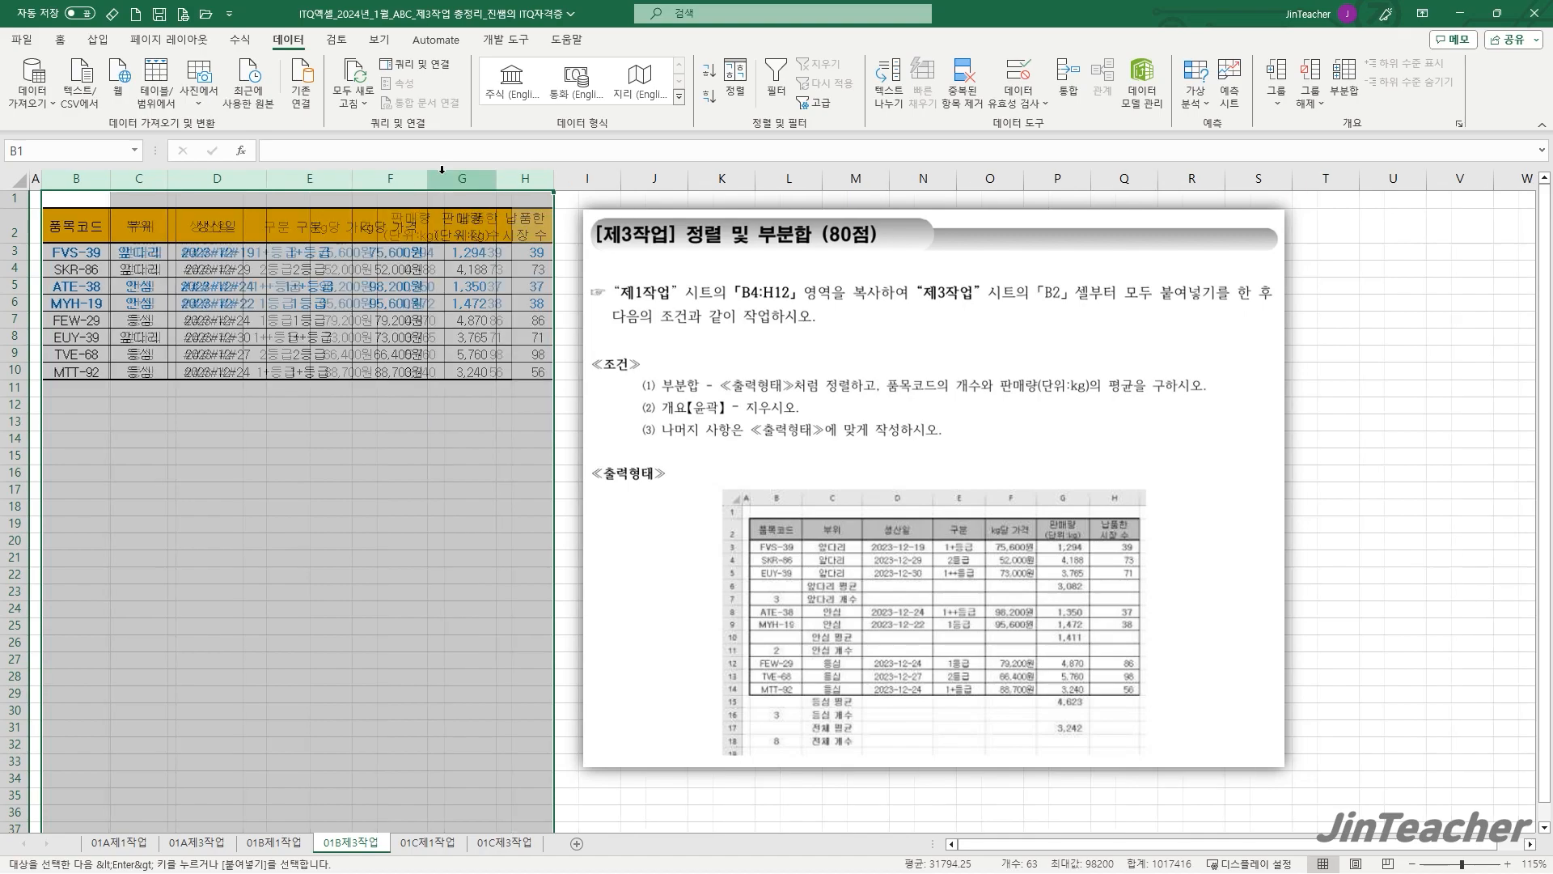
click(543, 437)
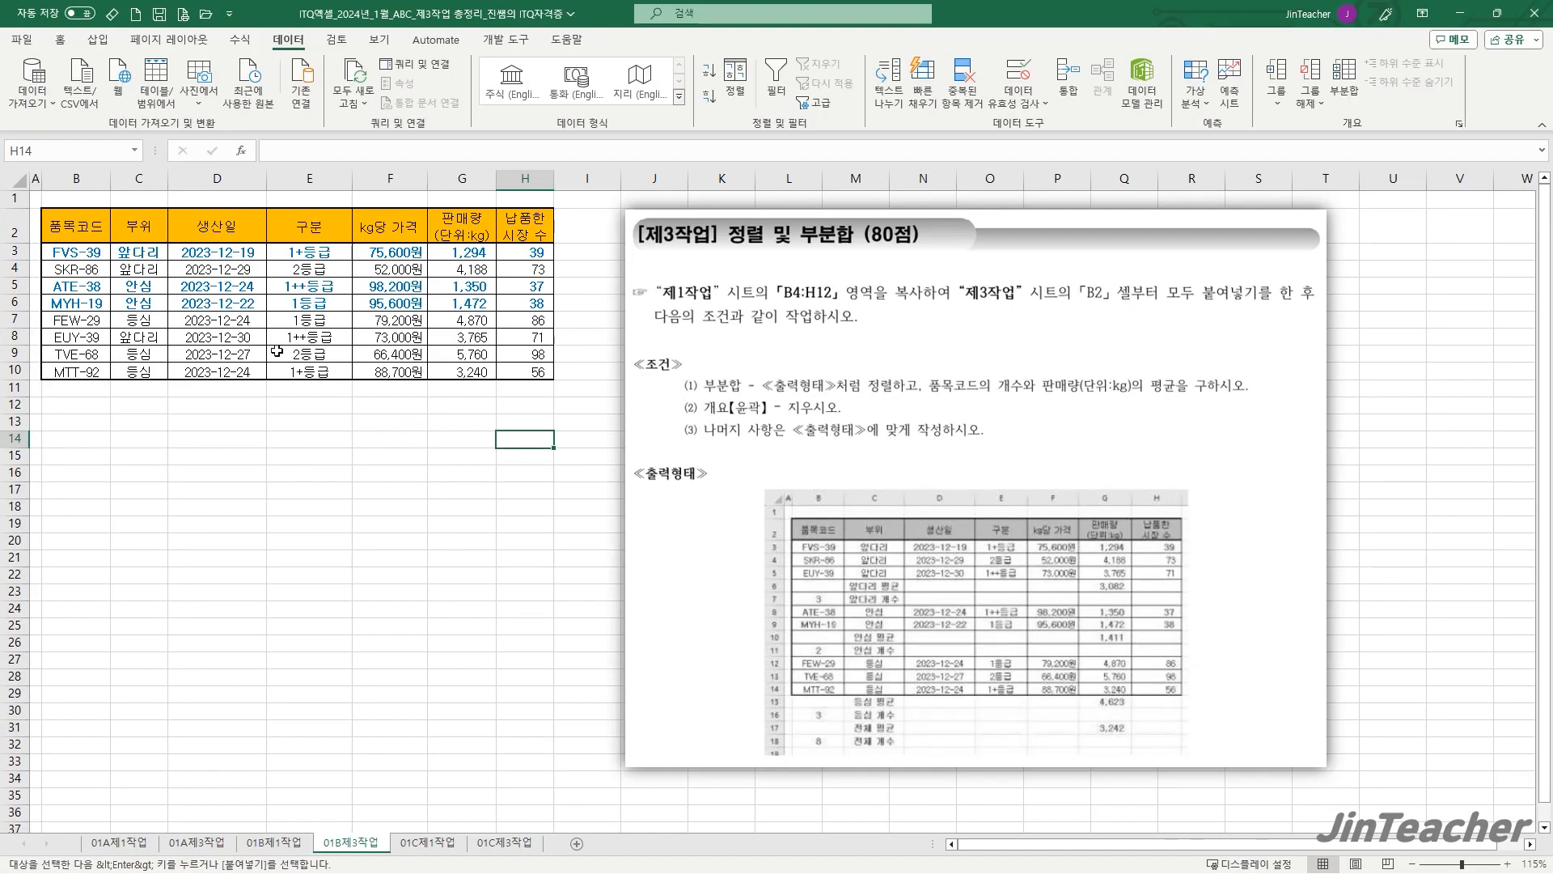
Sort the pasted table by the 부위 column in descending order.
click(138, 230)
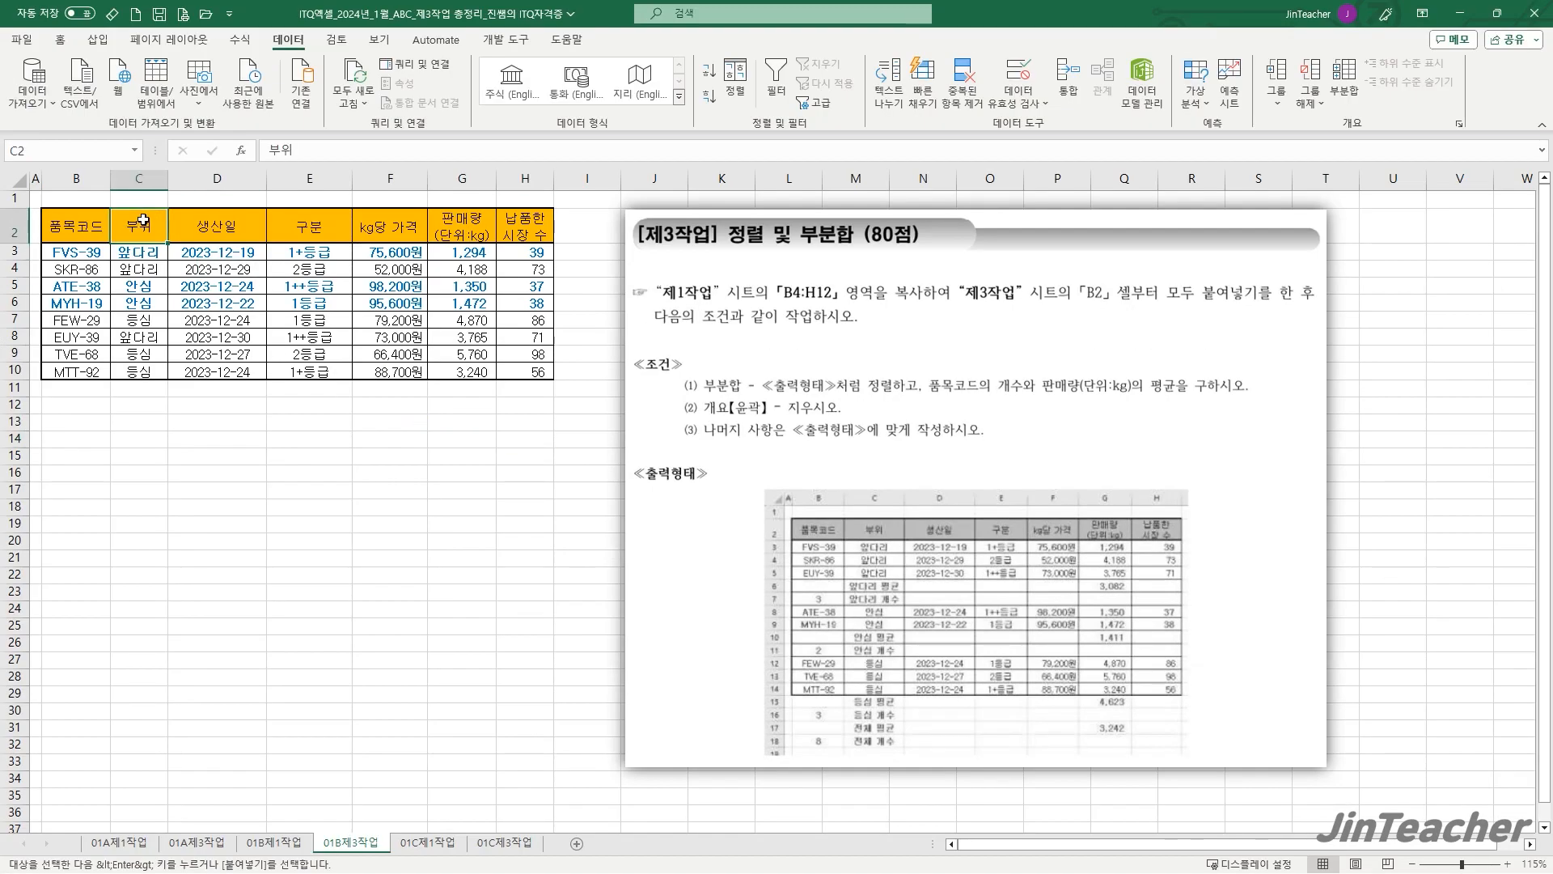
click(709, 74)
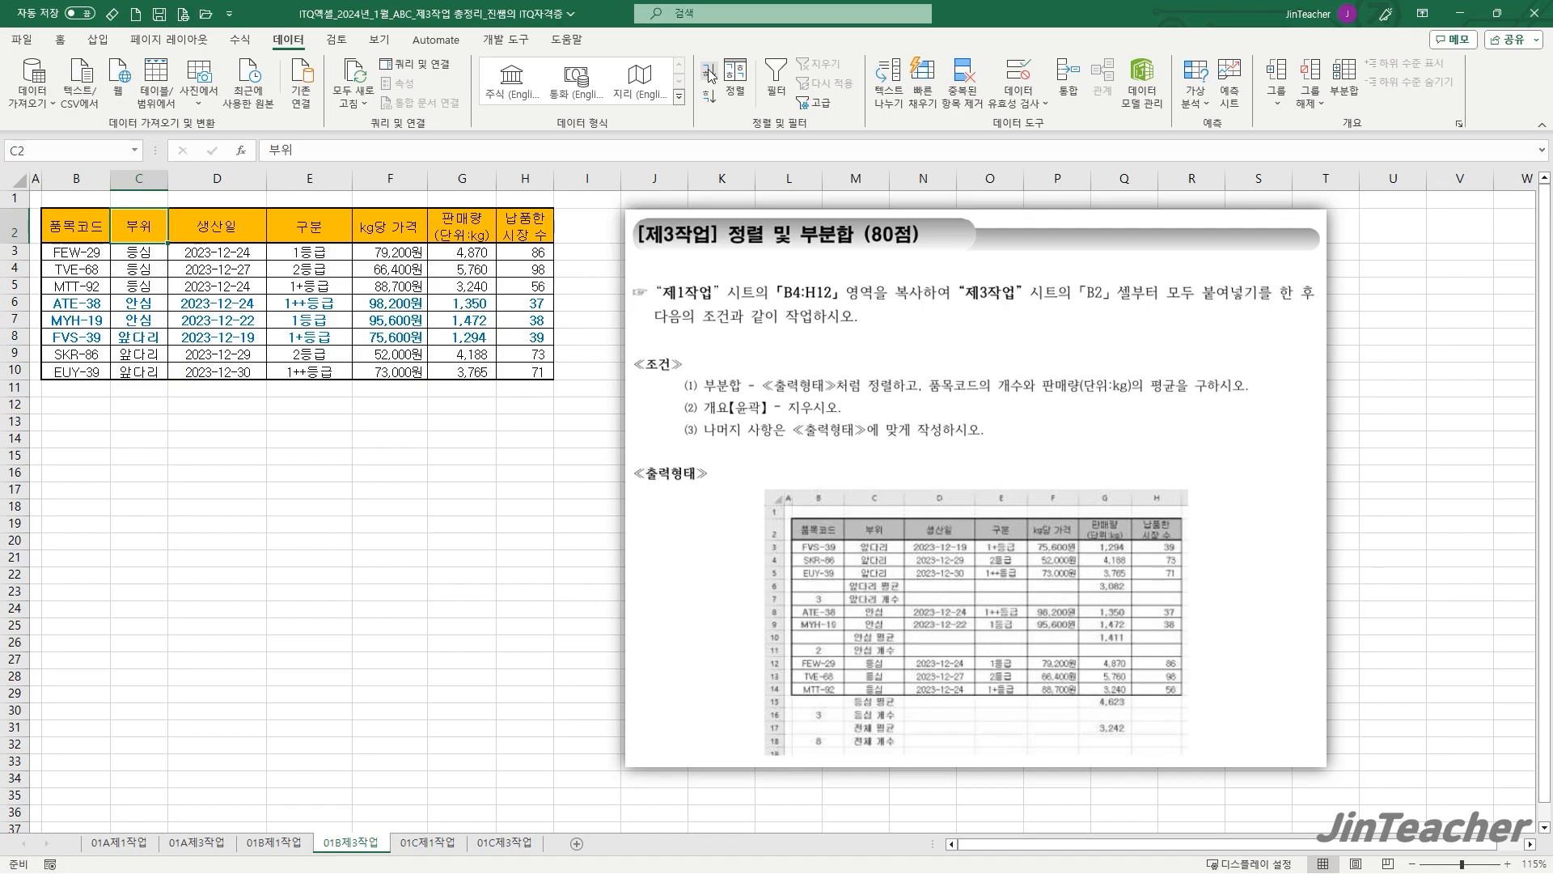
click(712, 98)
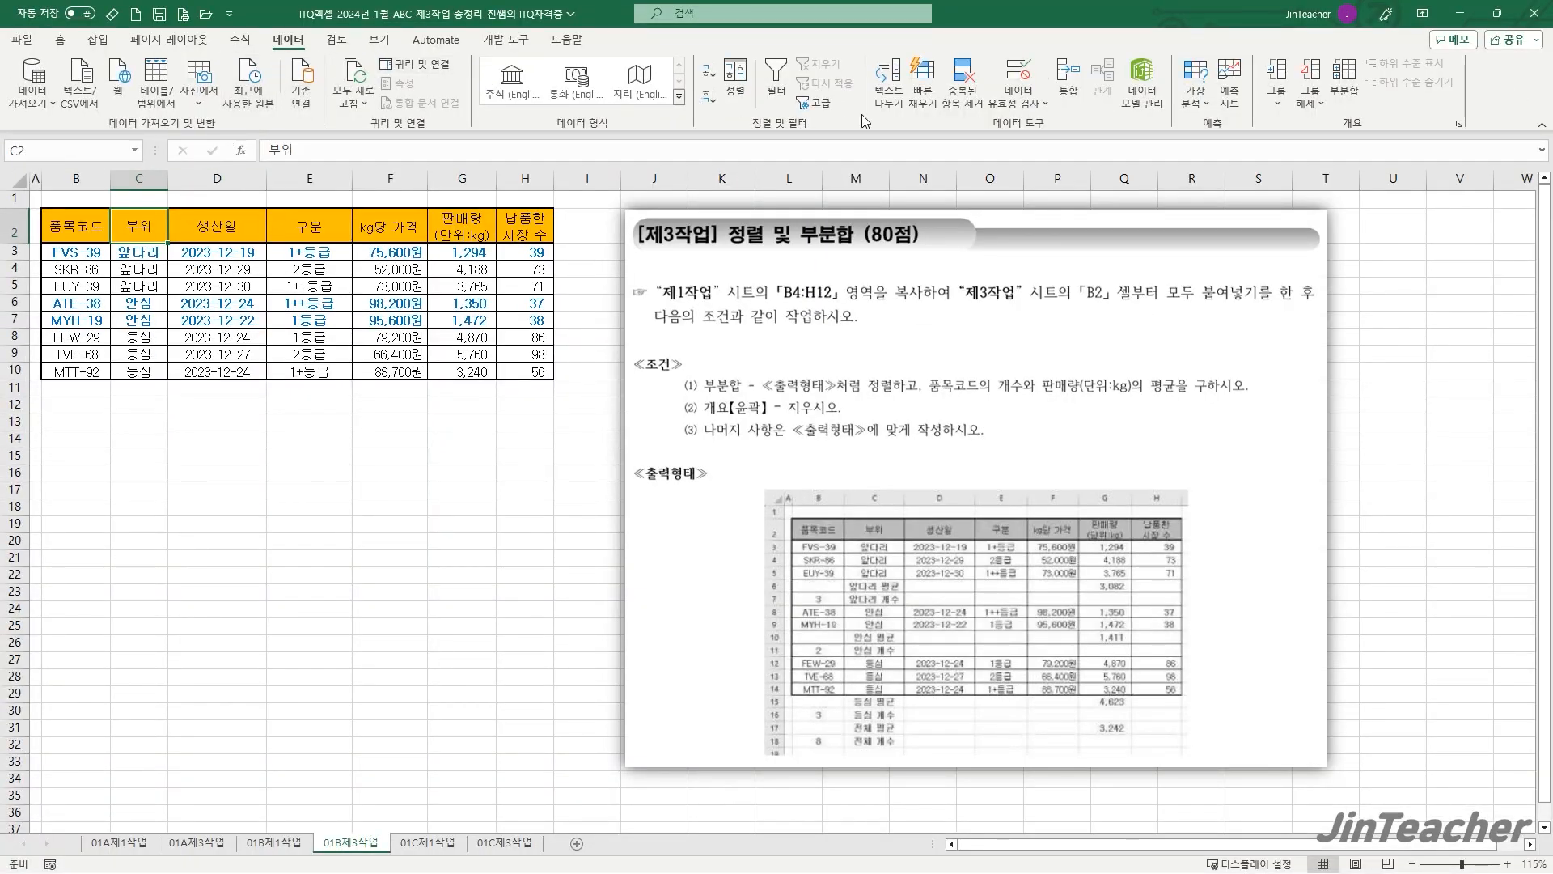
Apply a subtotal grouped by 부위 that counts 품목코드, leaving 납품한시장 수 out of the calculation.
click(1347, 102)
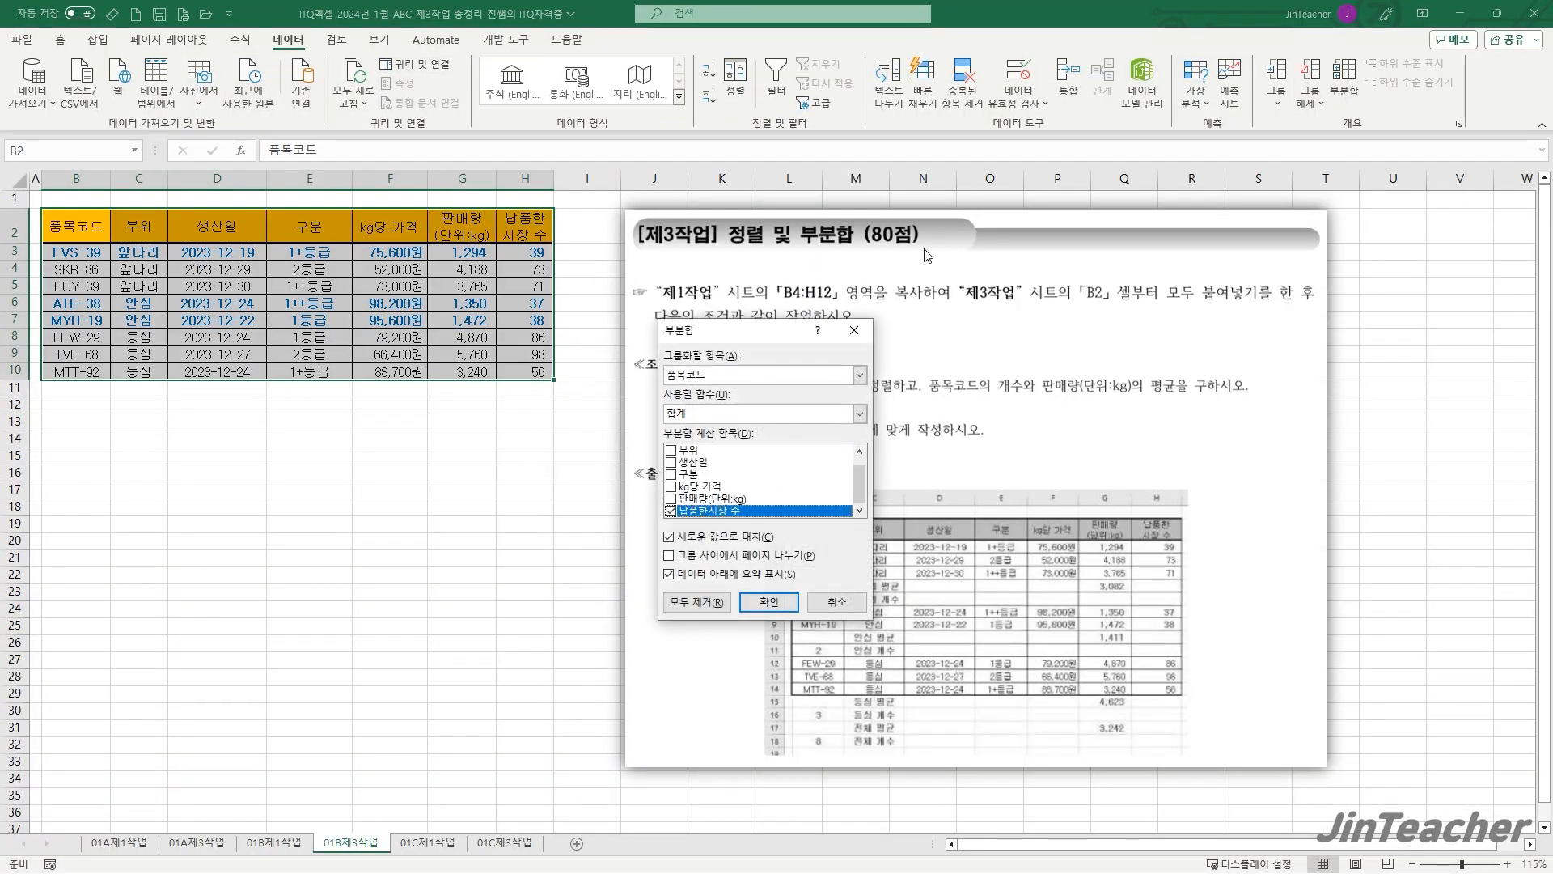
drag(742, 326, 420, 241)
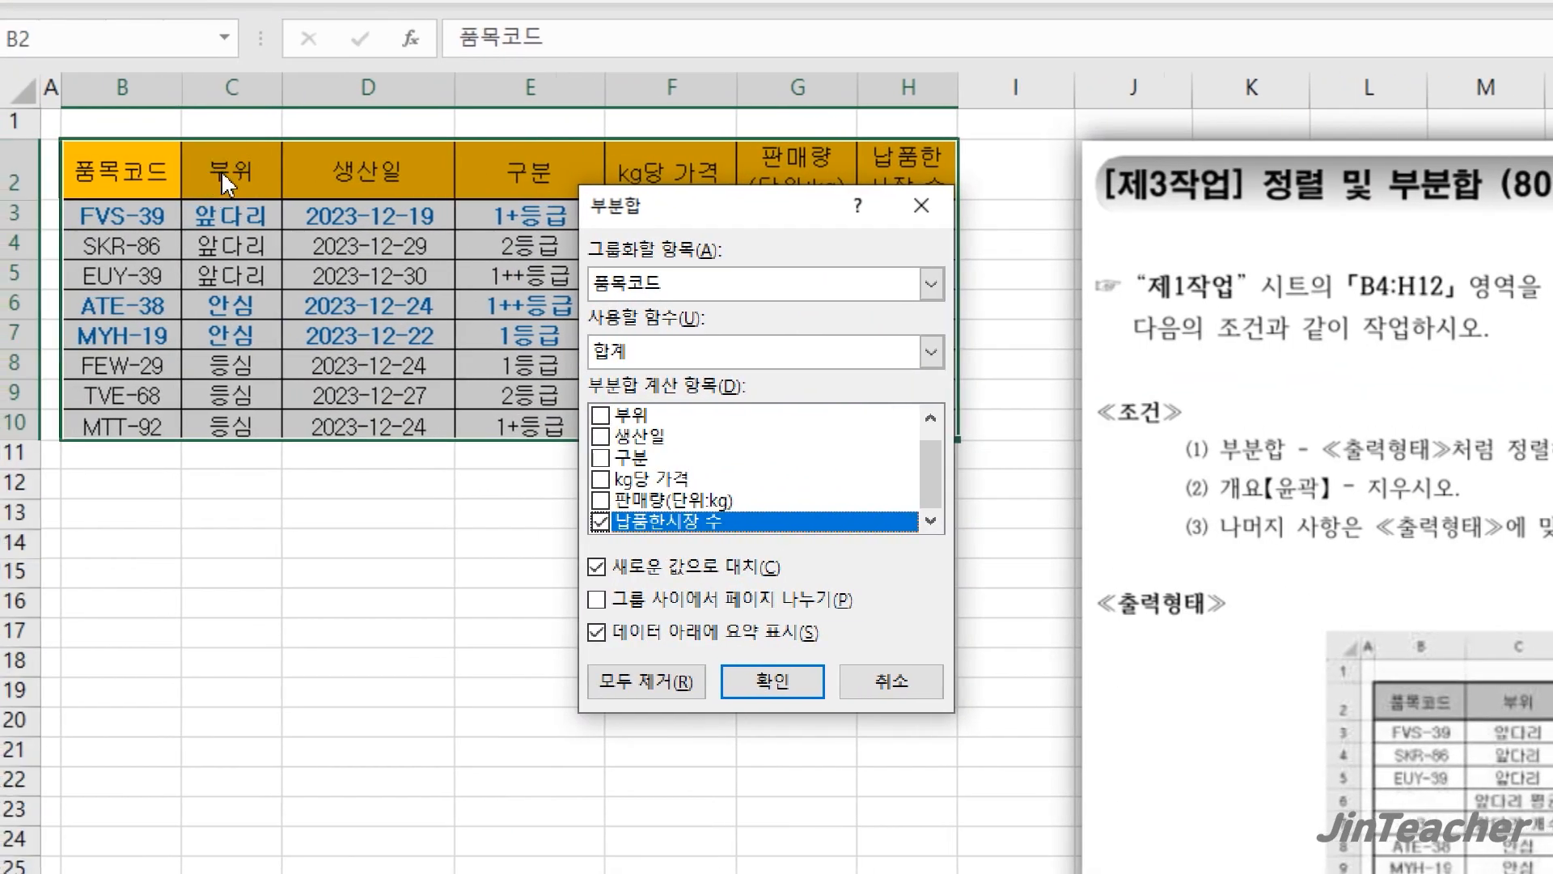
click(711, 286)
click(665, 340)
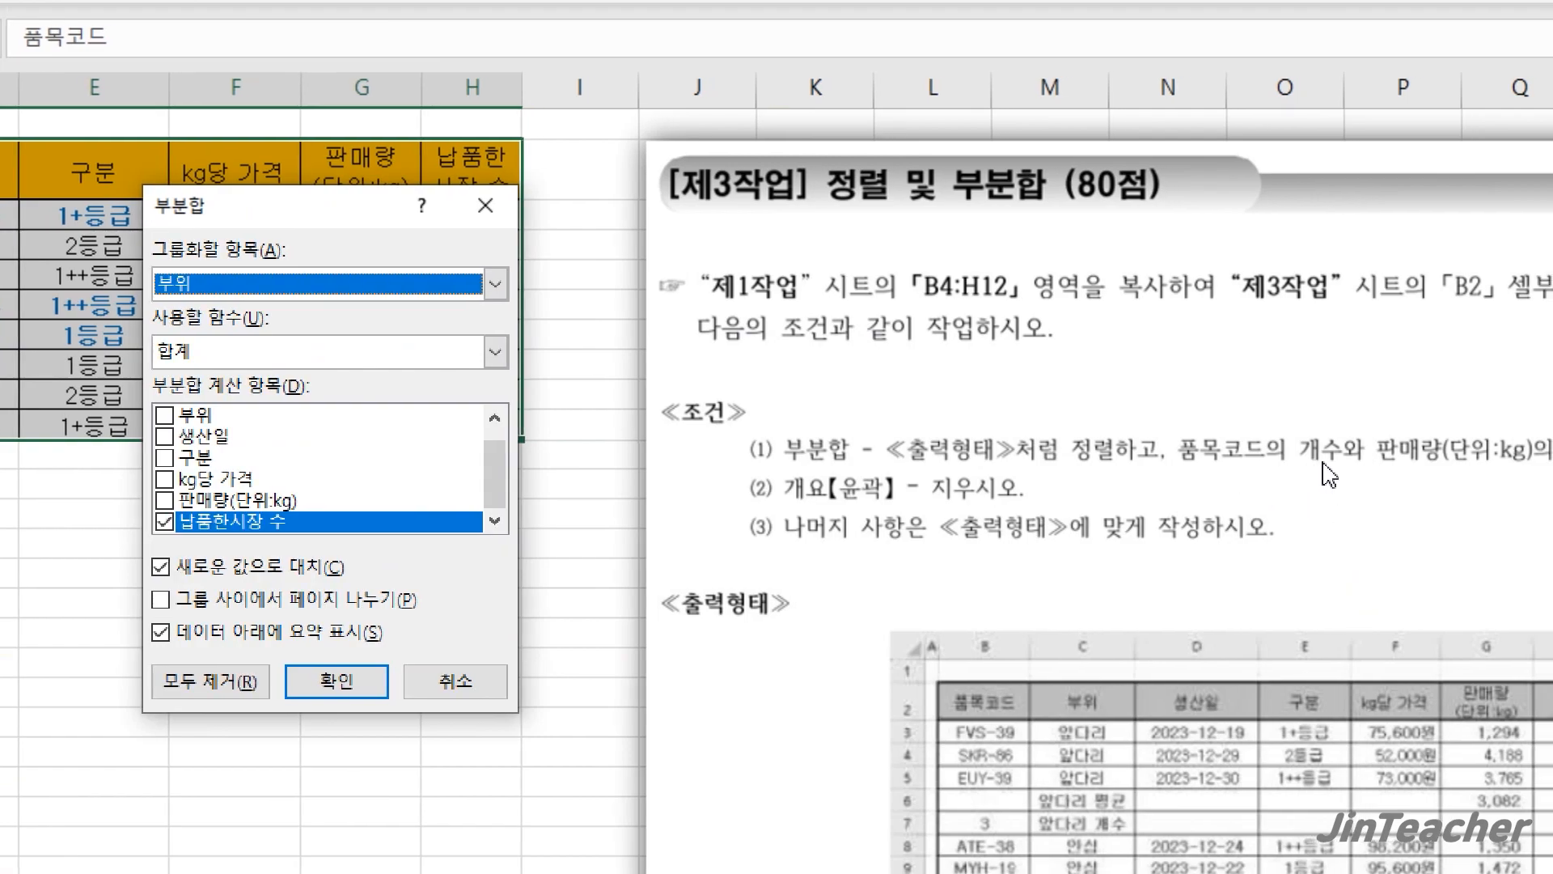
click(166, 524)
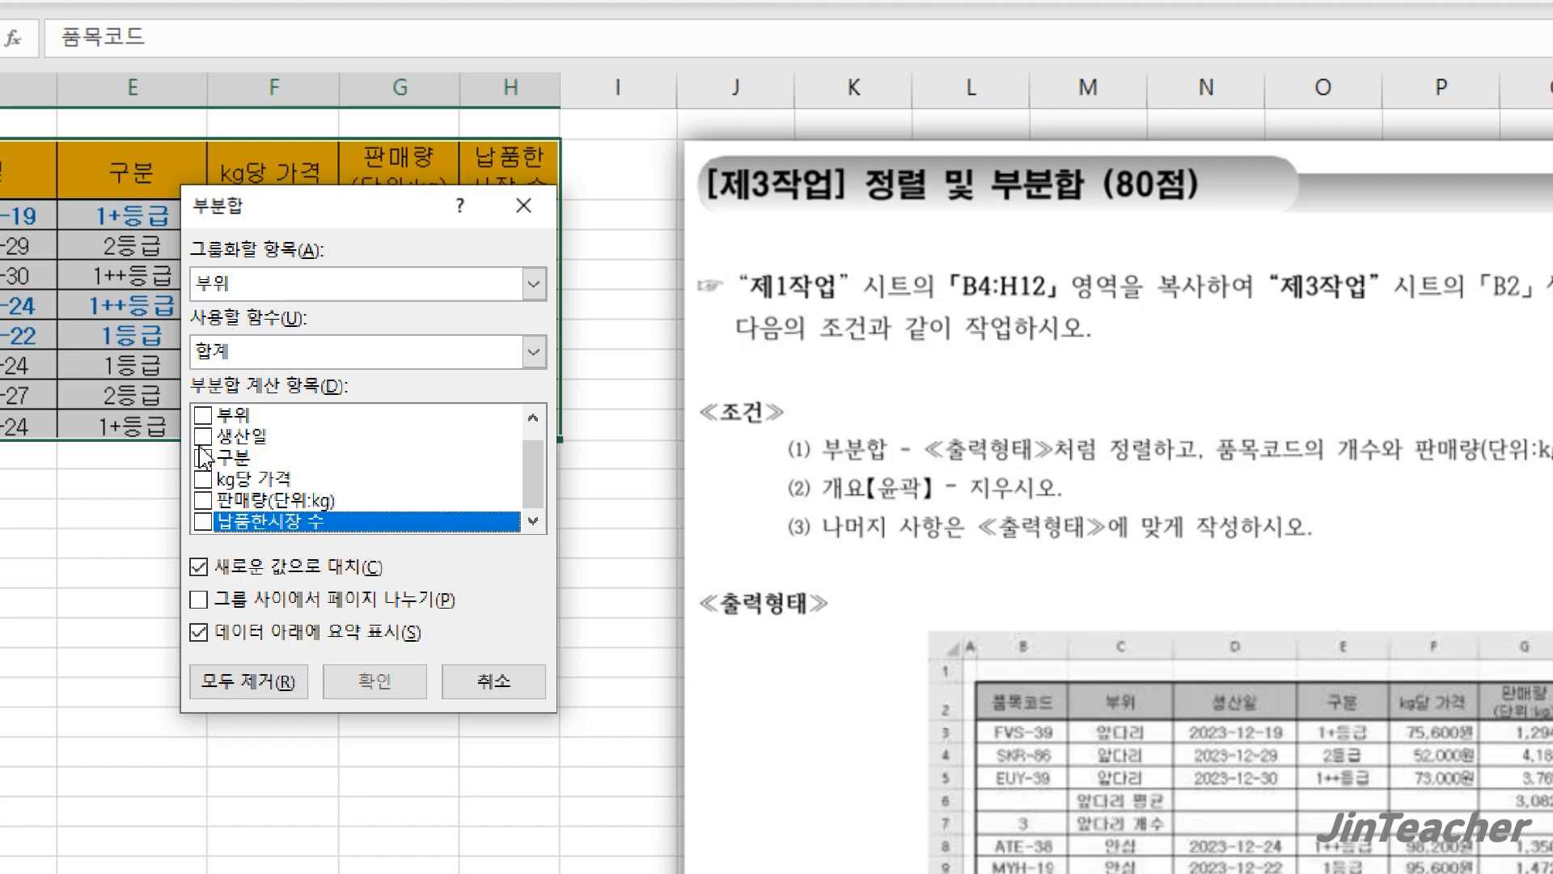
scroll(220, 501, up, 1)
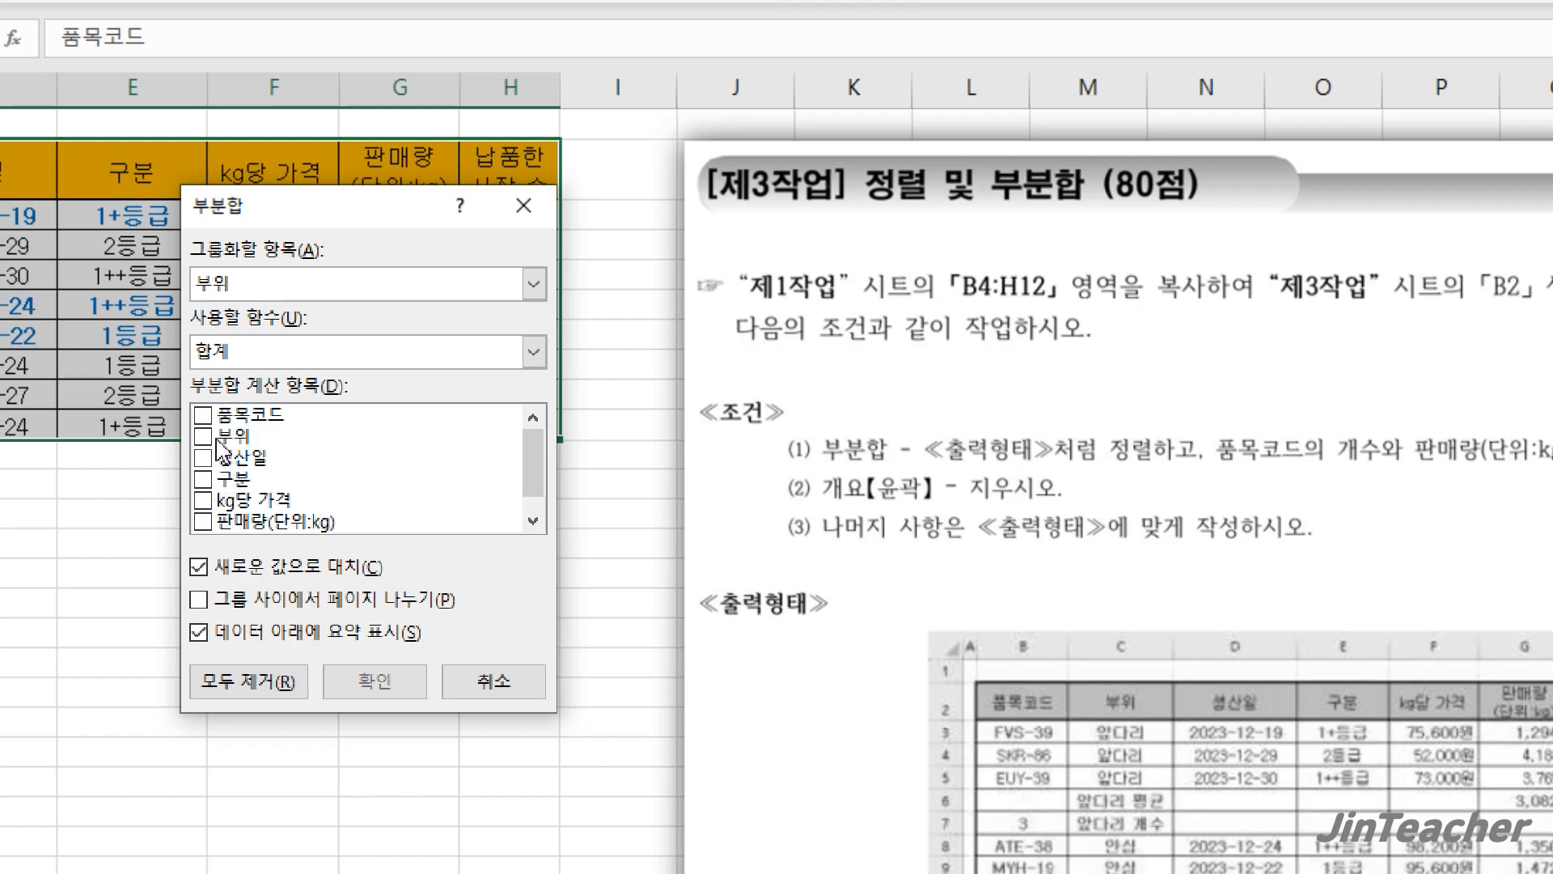
click(202, 415)
click(247, 365)
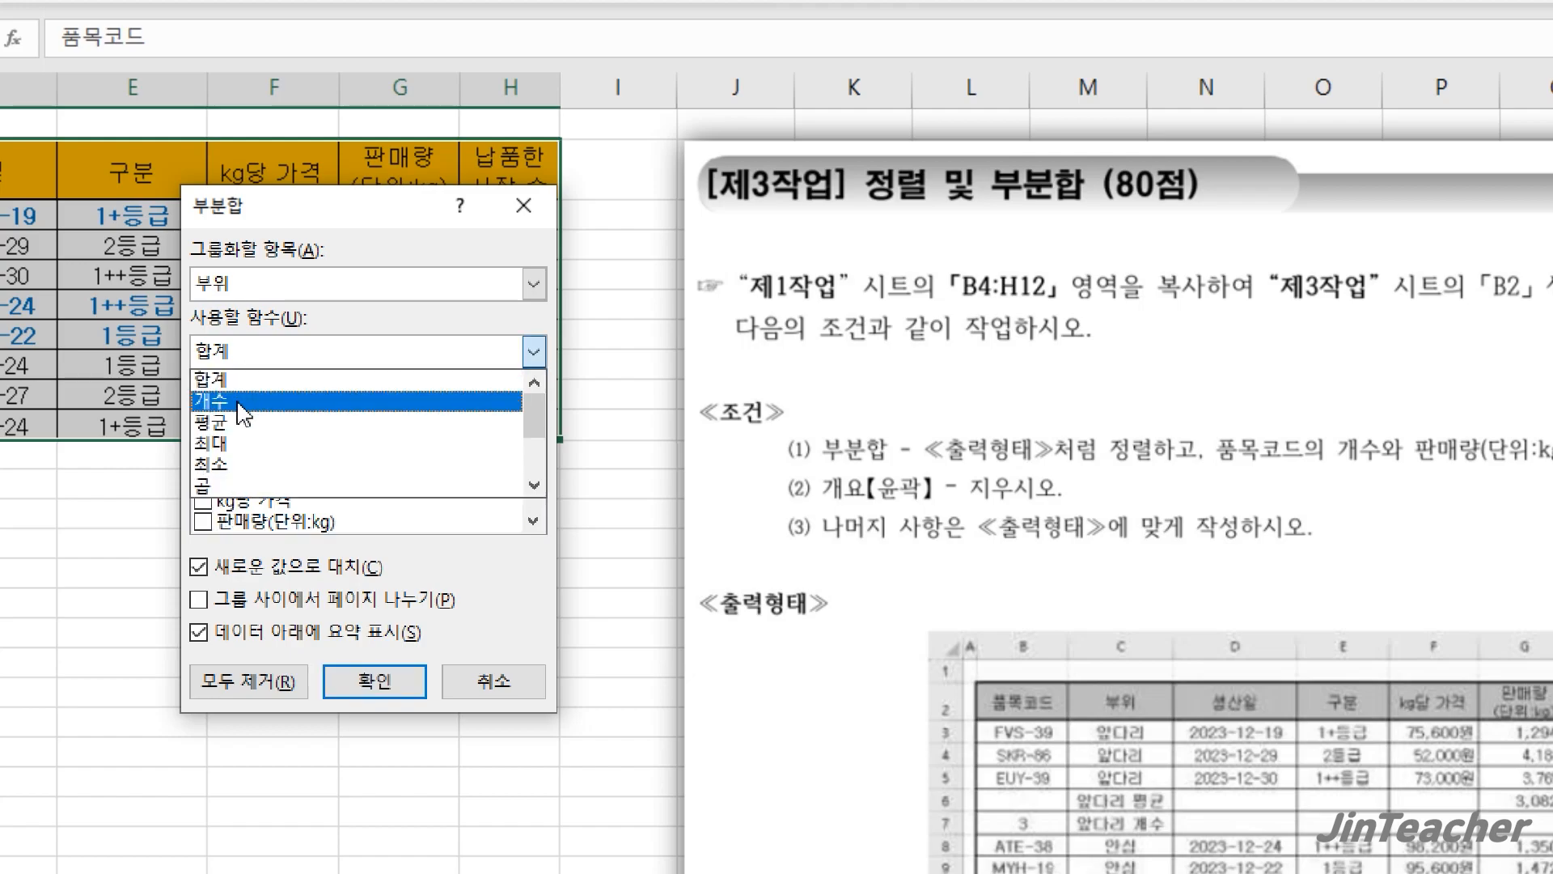
click(241, 399)
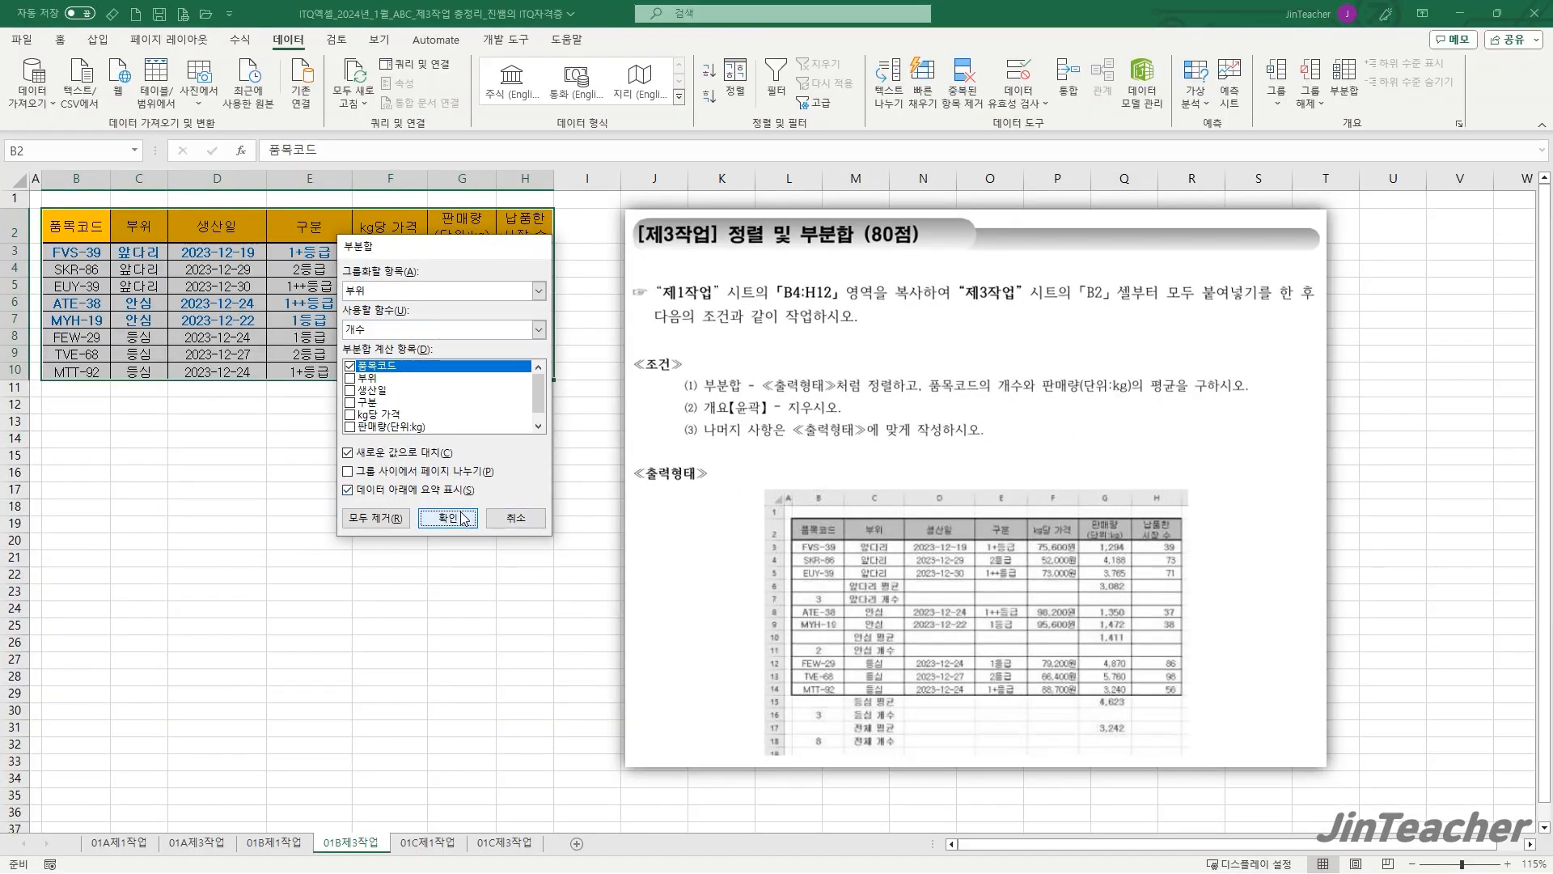
click(375, 682)
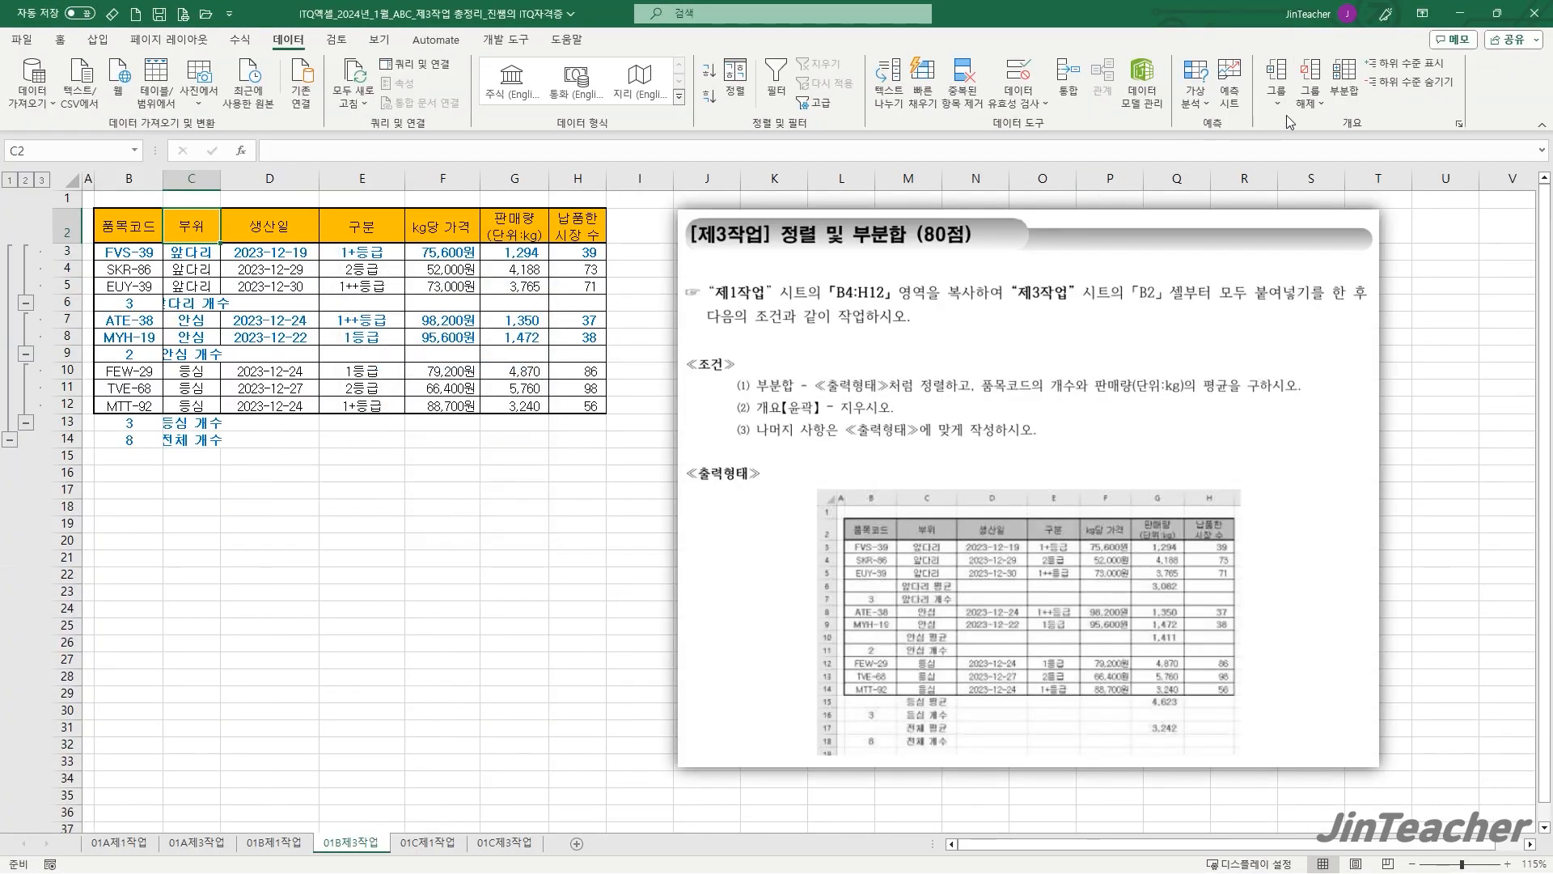
Add a second subtotal grouped by 부위 that averages 판매량(단위:kg), without replacing the existing count subtotals.
click(1344, 79)
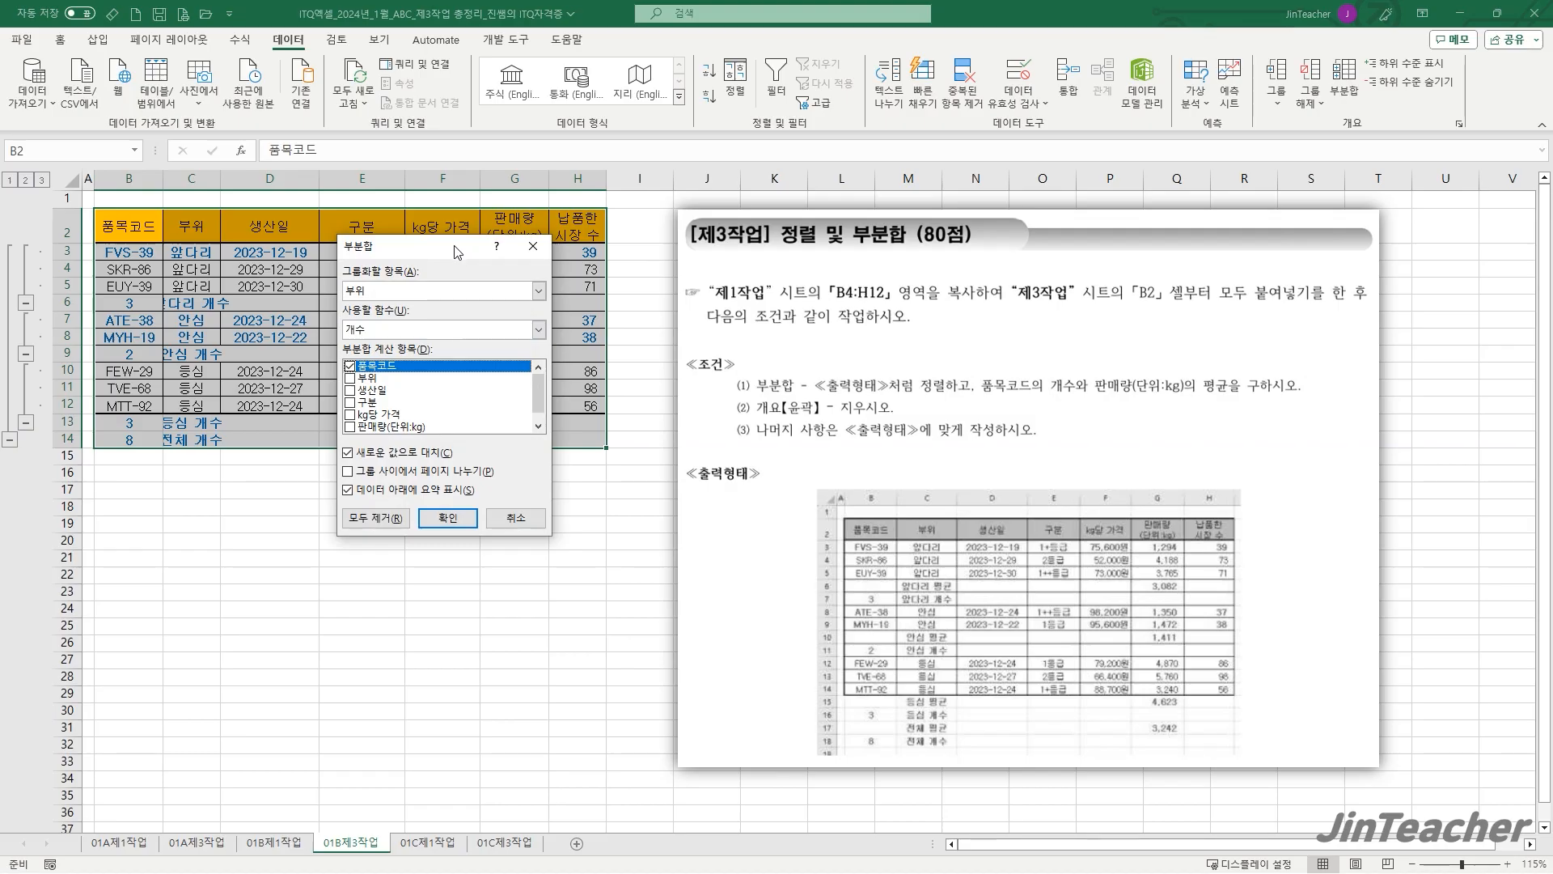
drag(421, 245, 688, 257)
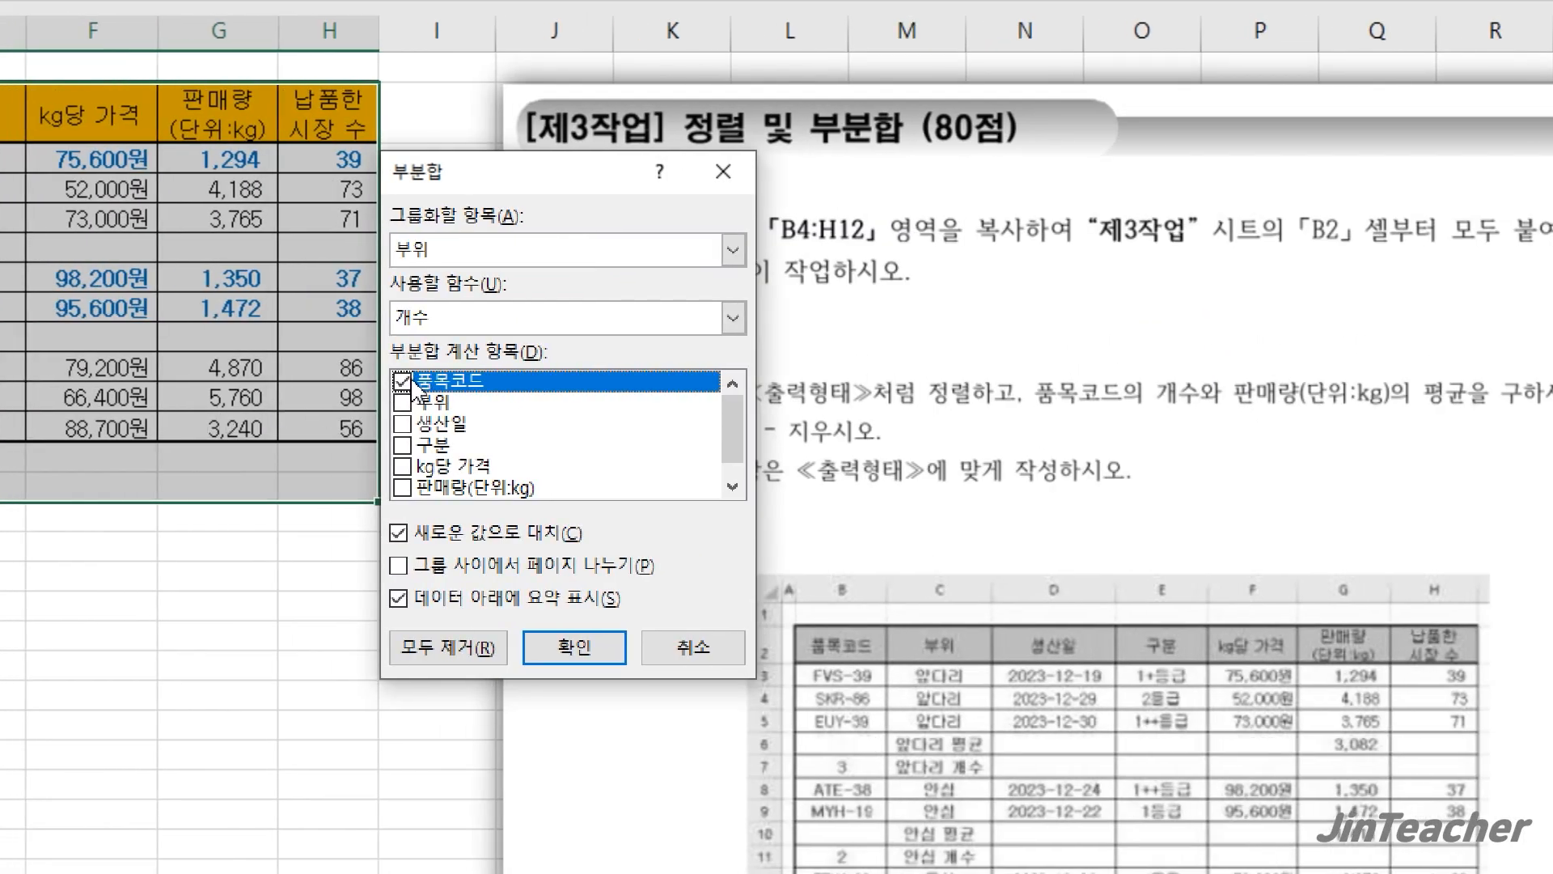
click(412, 385)
click(407, 487)
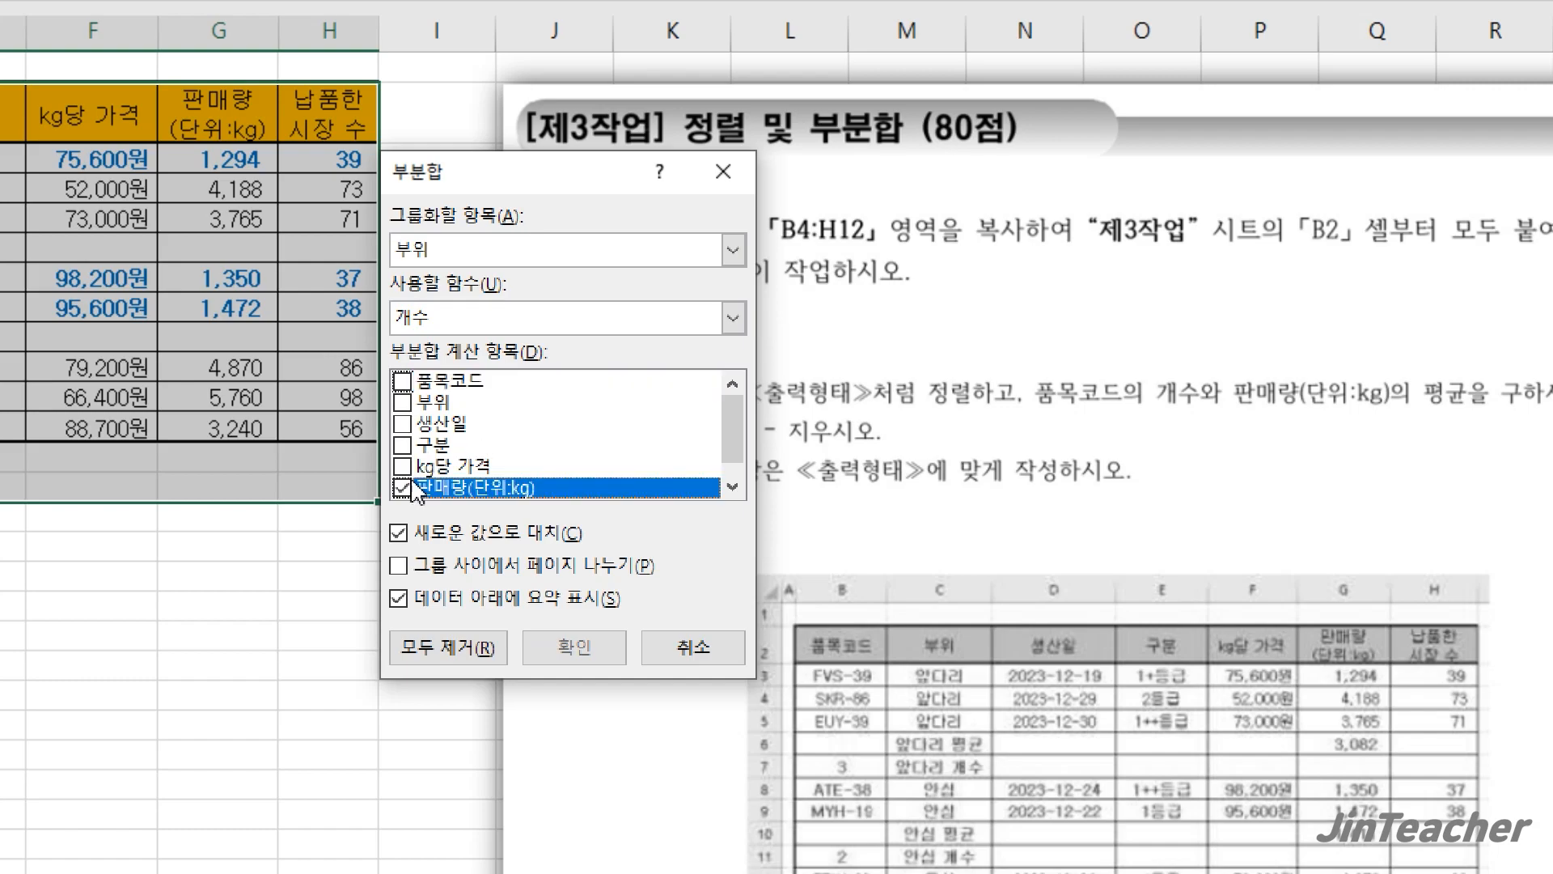
click(449, 320)
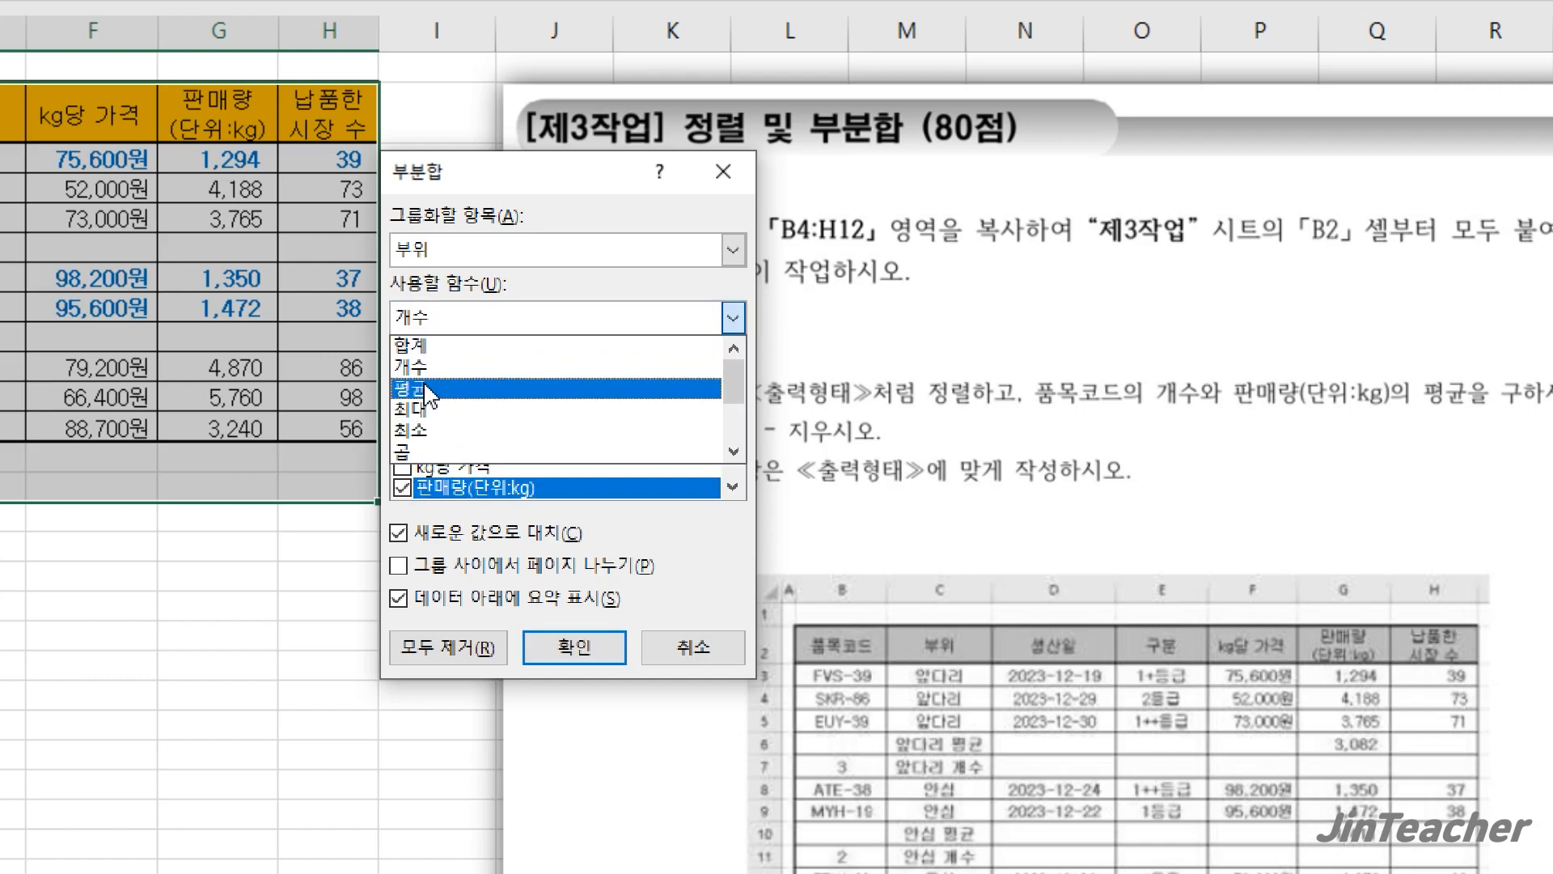
click(429, 381)
click(443, 537)
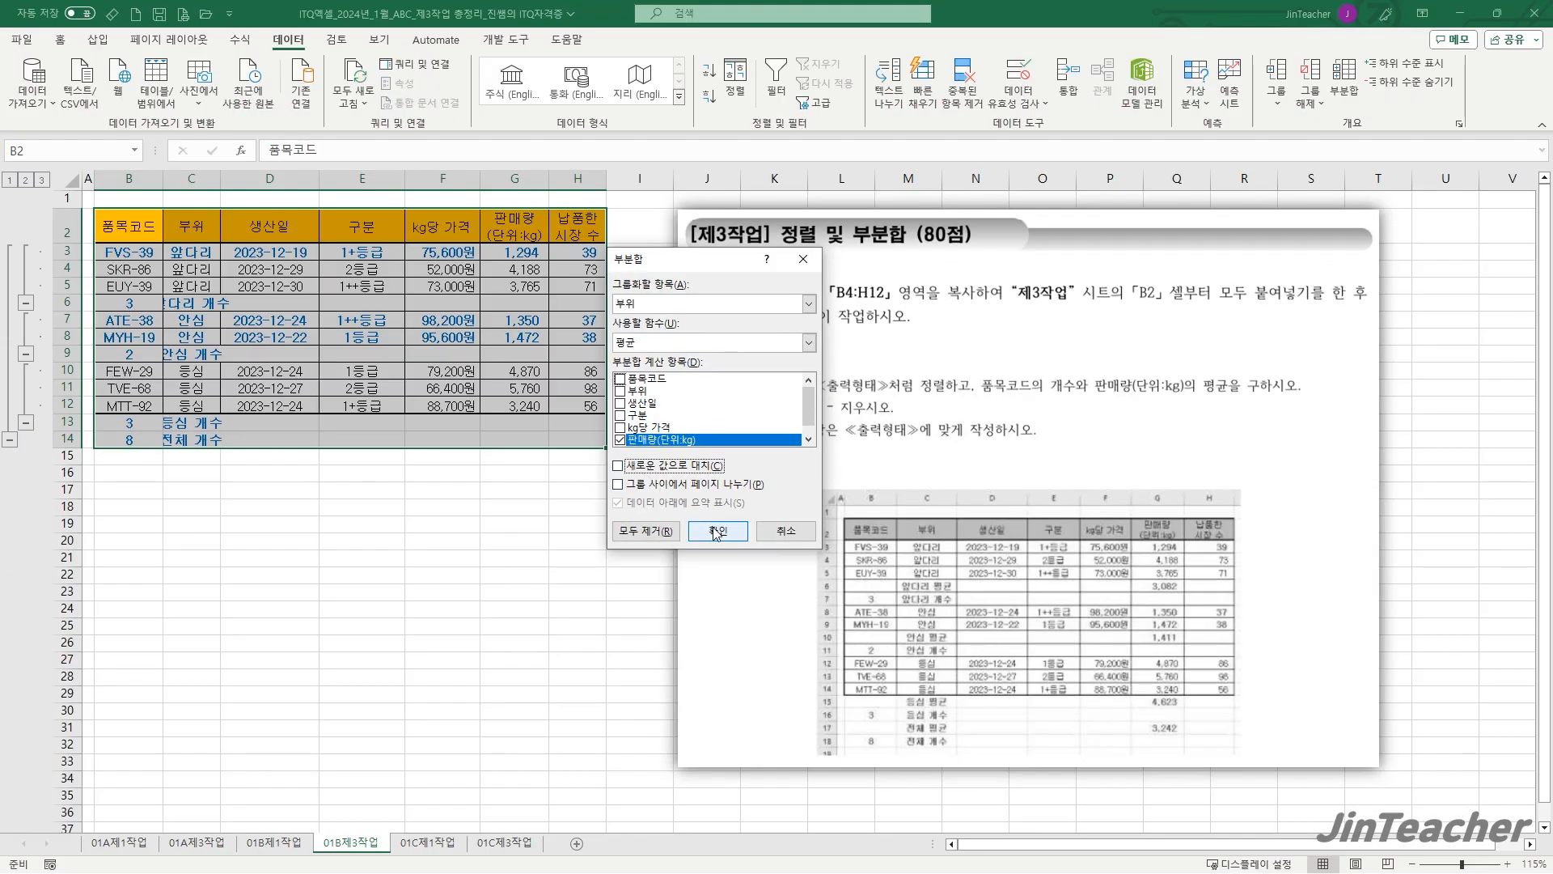
click(539, 645)
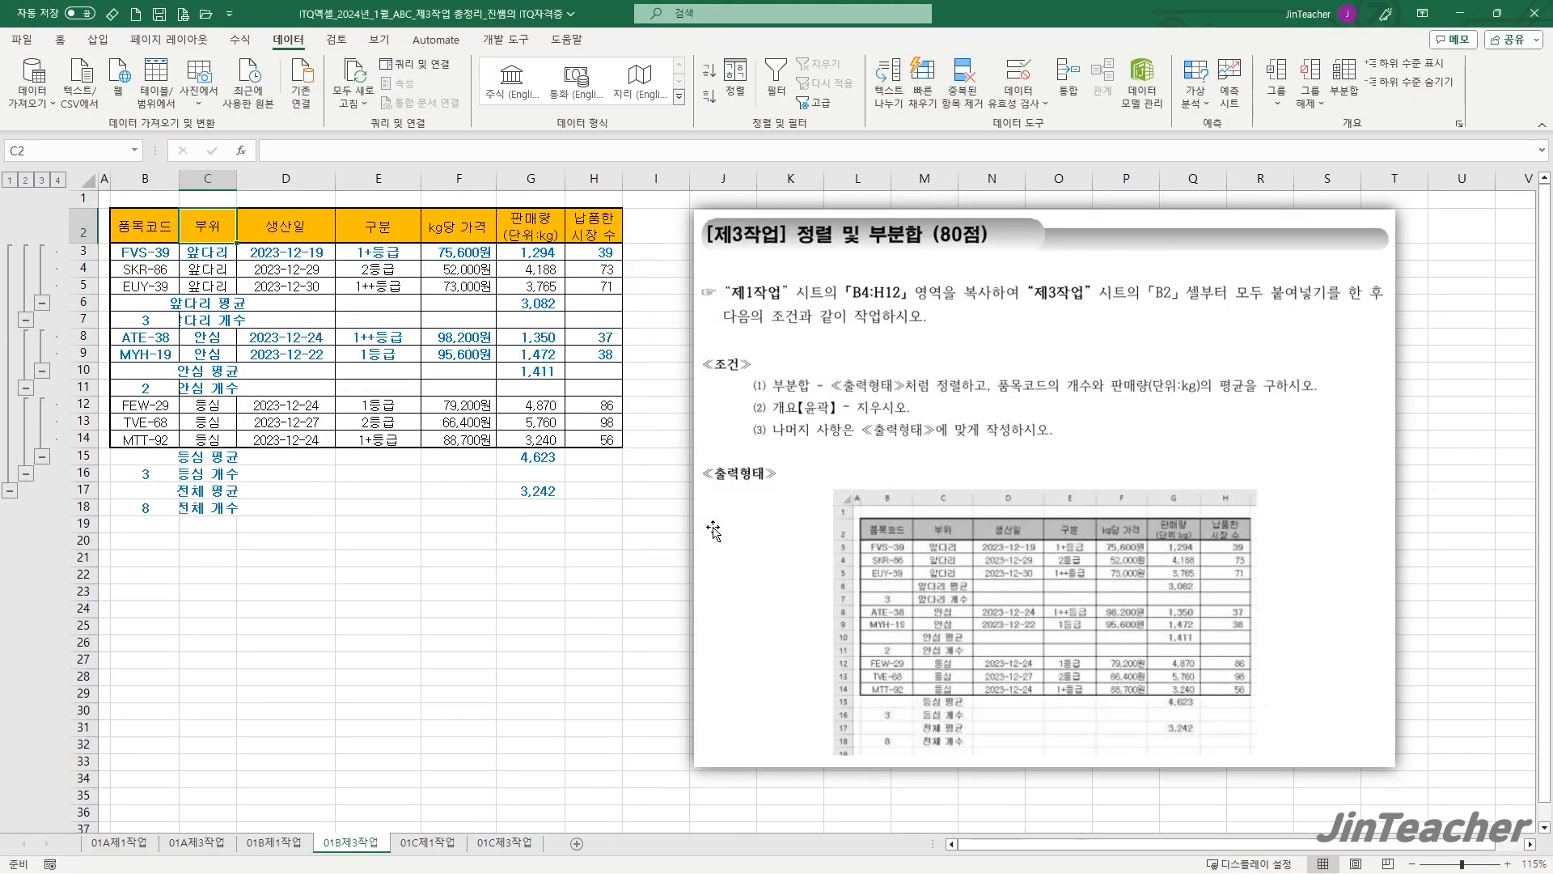
Autofit the width of column C on the 01B제3작업 sheet and clear the outline.
double_click(239, 180)
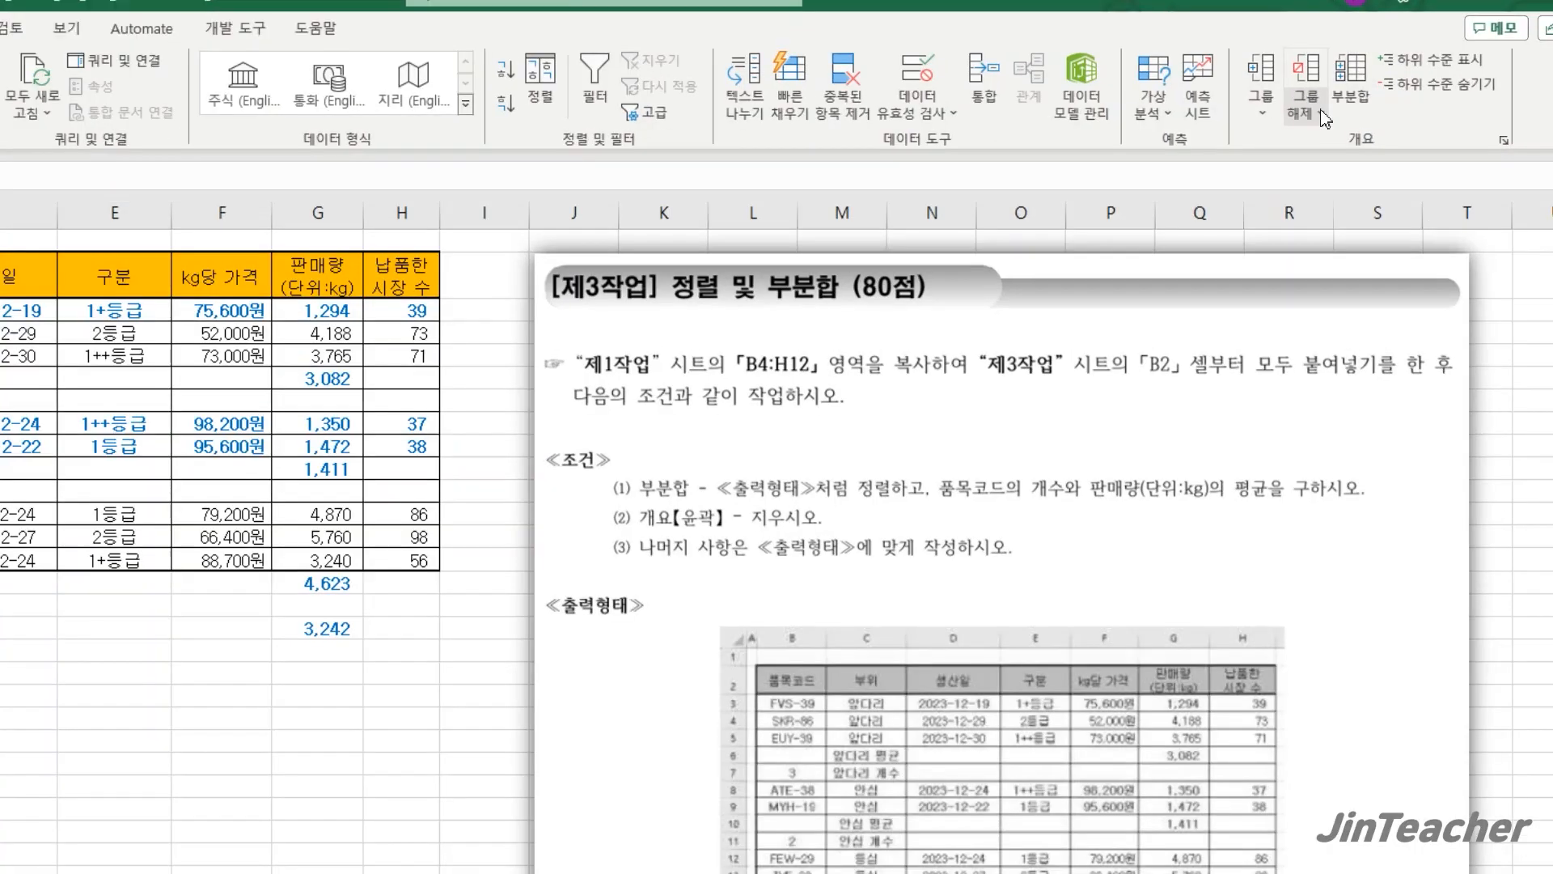
click(1311, 93)
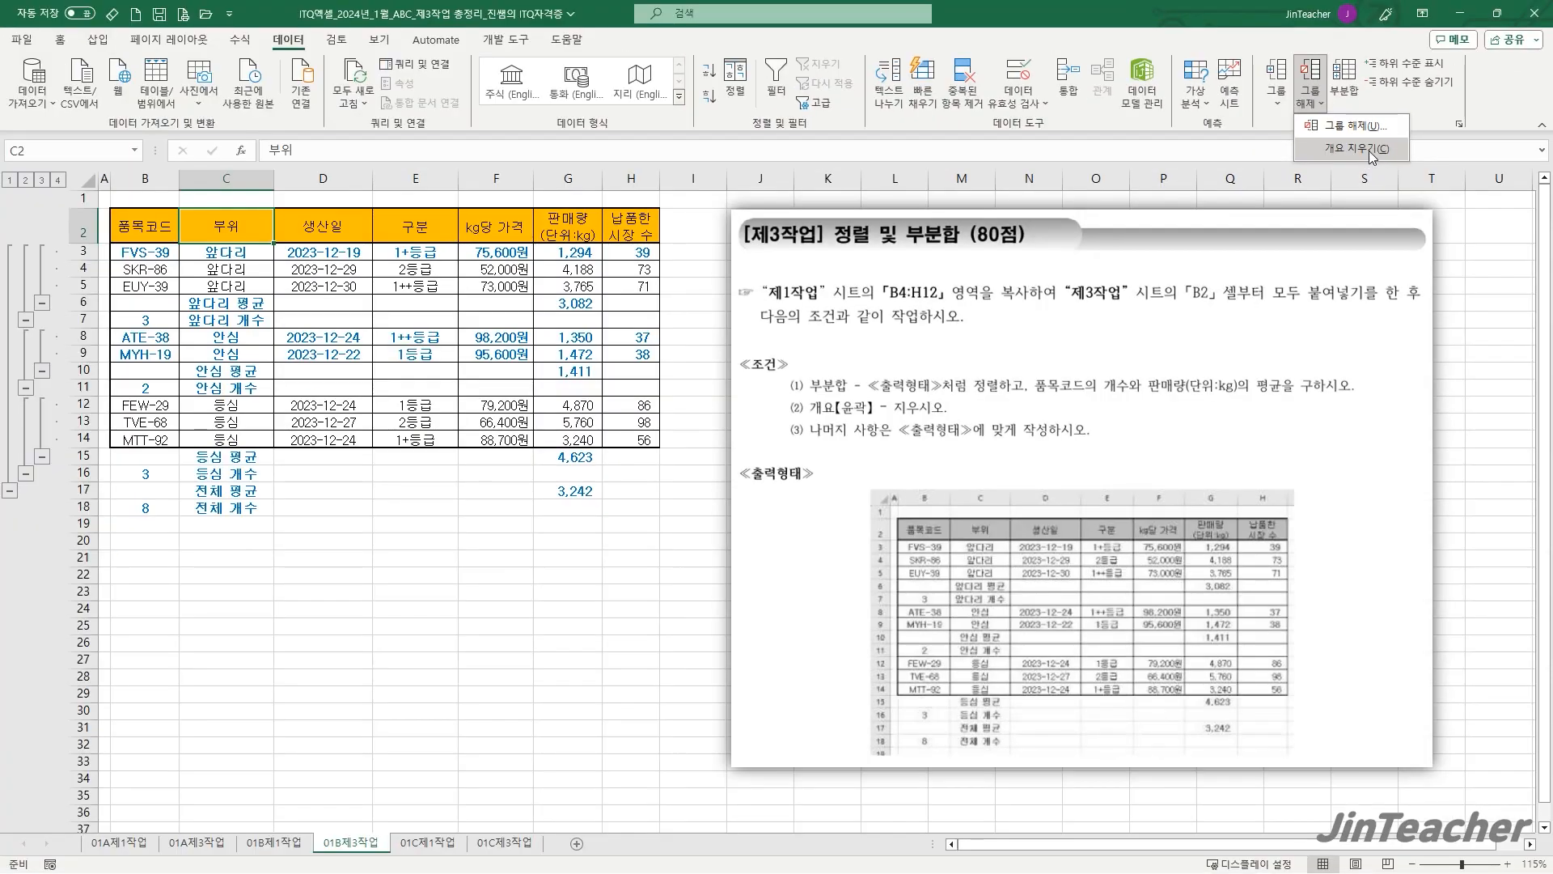
click(1369, 190)
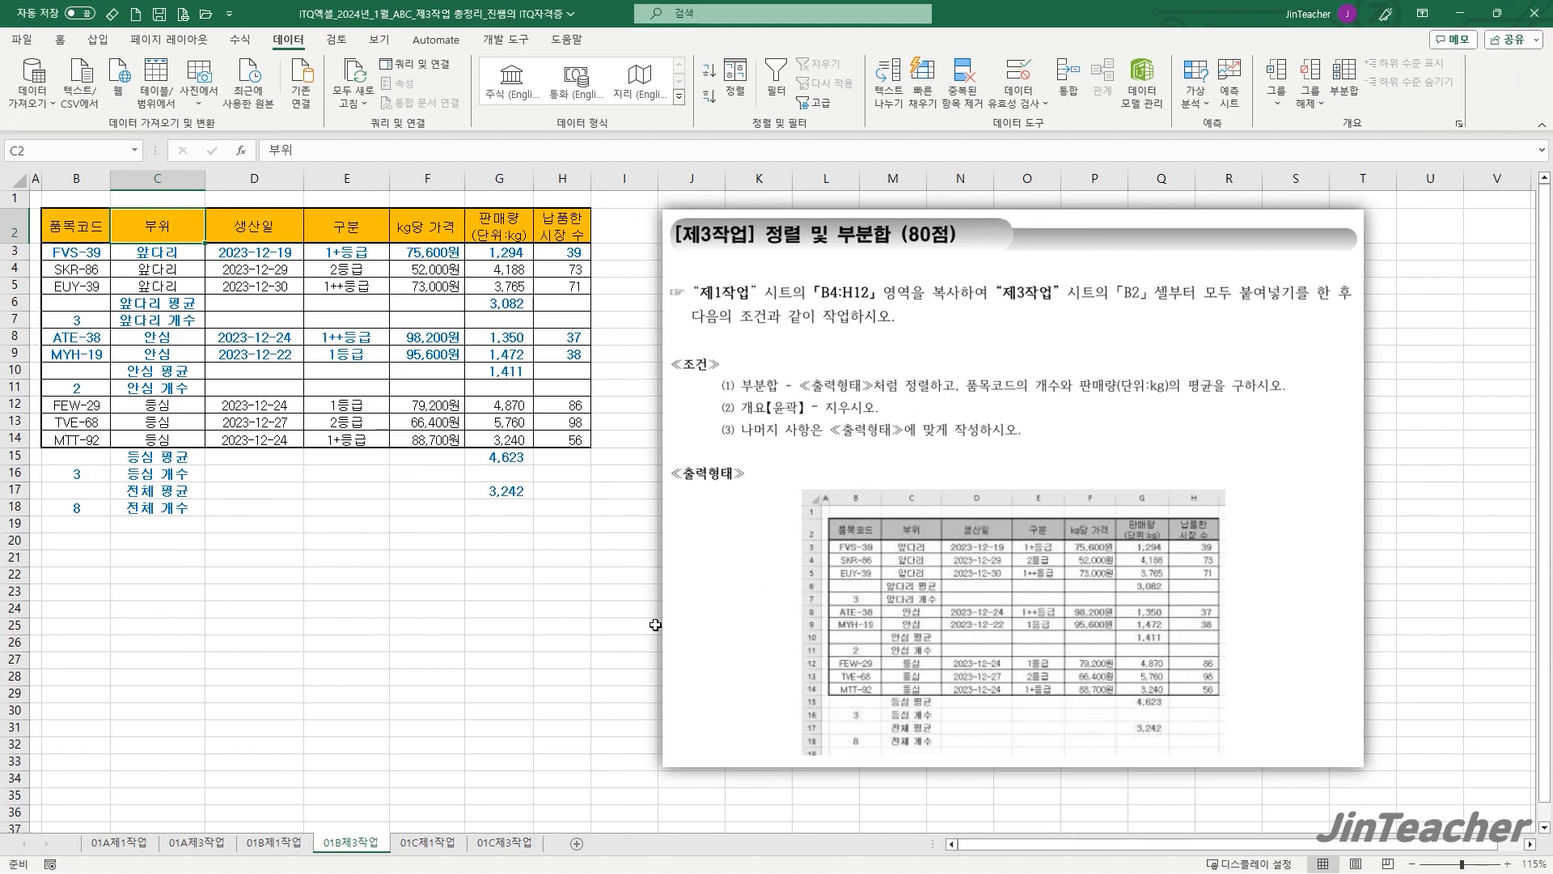
click(655, 625)
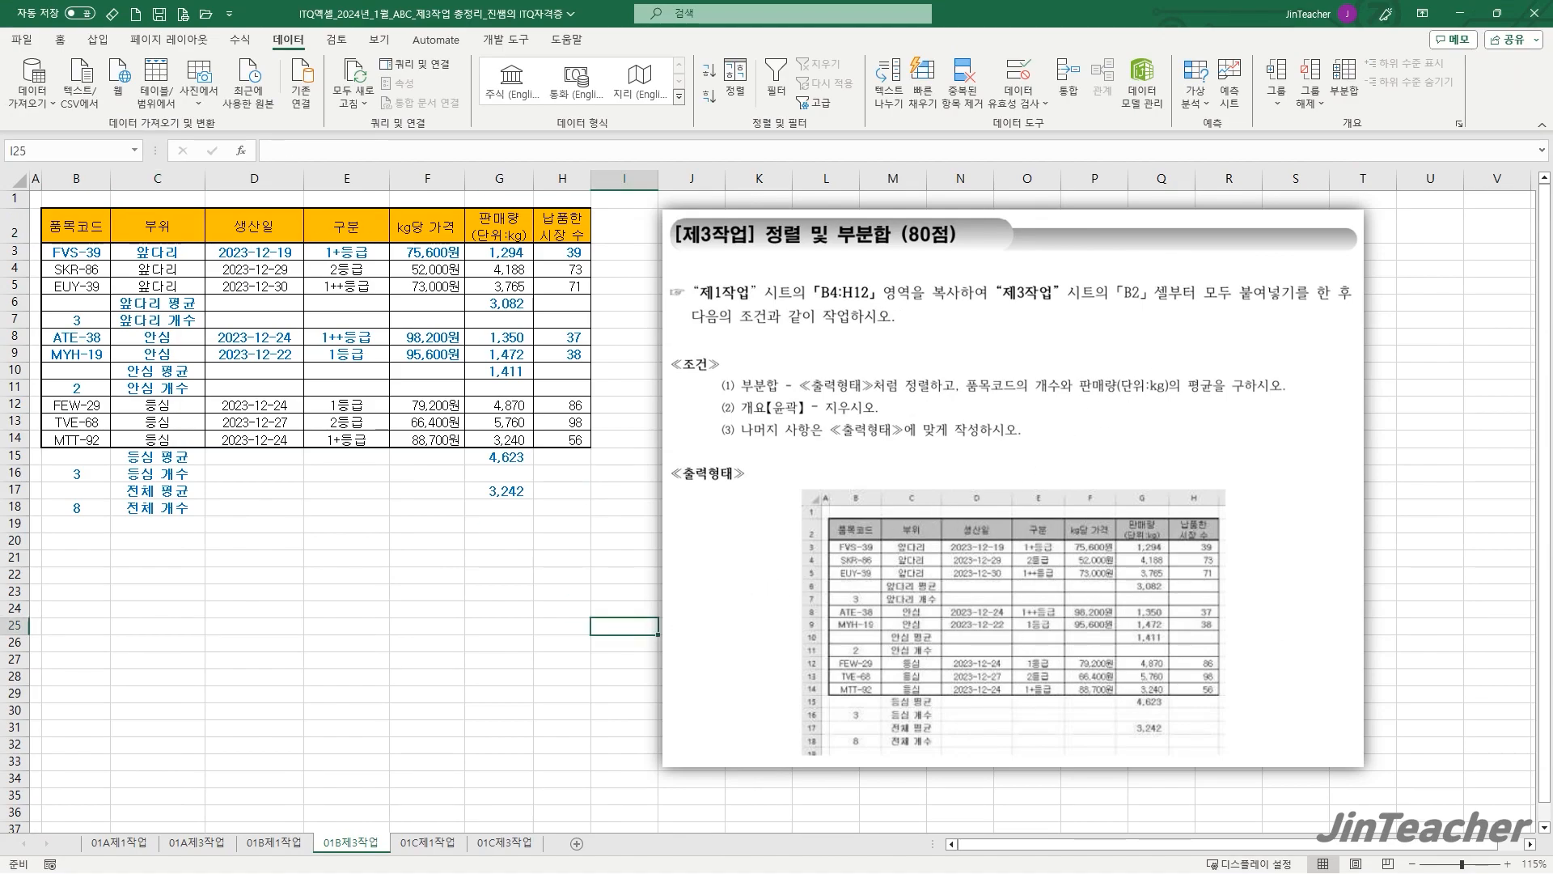
Copy B4:H12 from the 01C제1작업 sheet and paste it at cell B2 of the 01C제3작업 sheet.
click(526, 841)
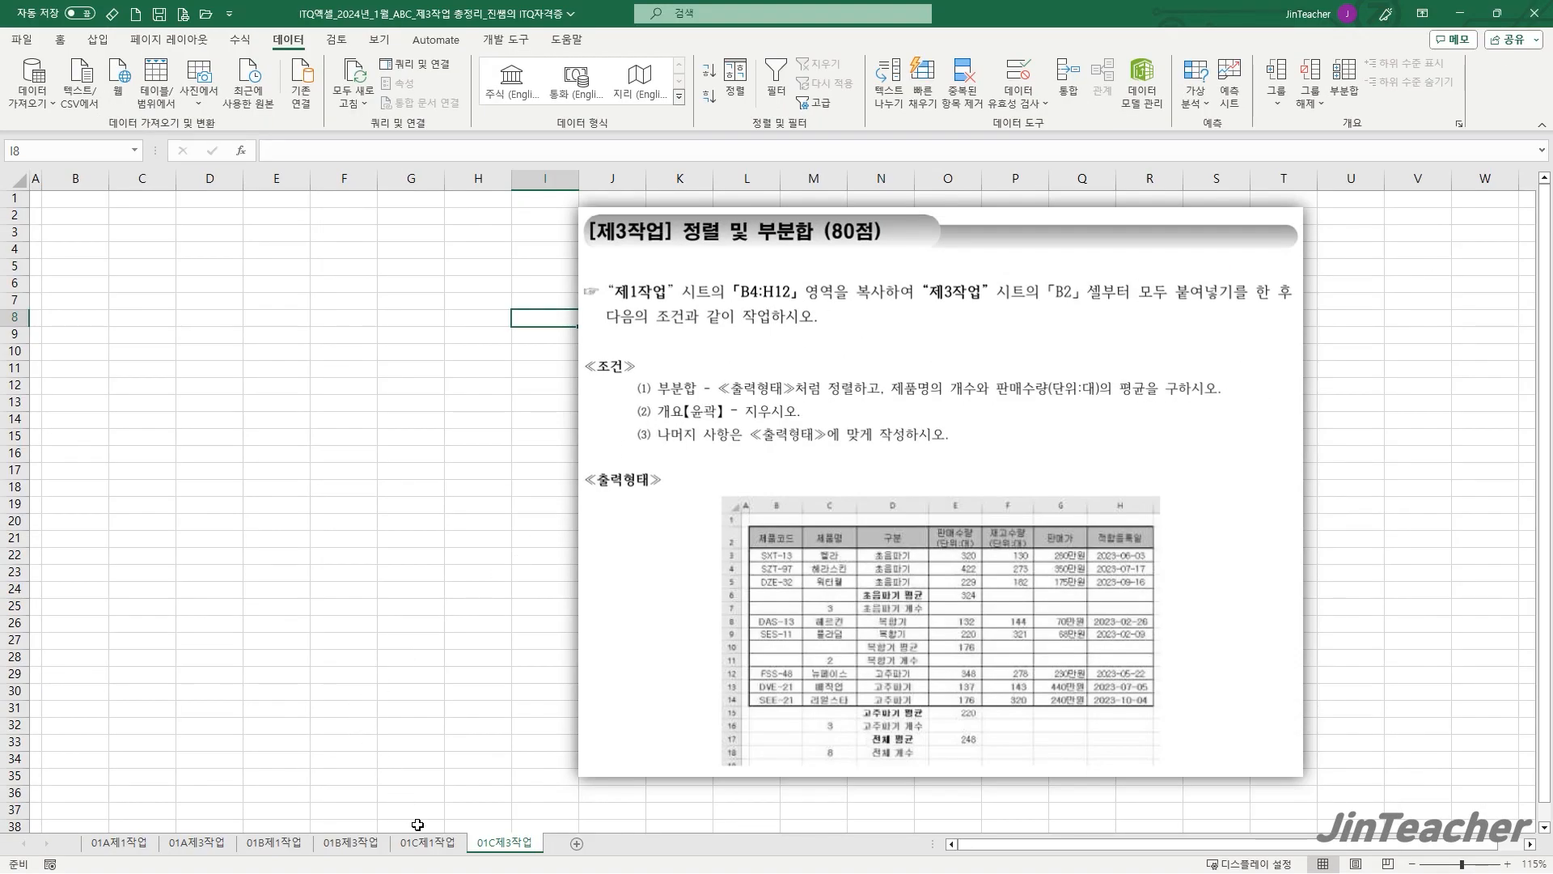
click(431, 843)
drag(88, 296, 581, 489)
key(ctrl+c)
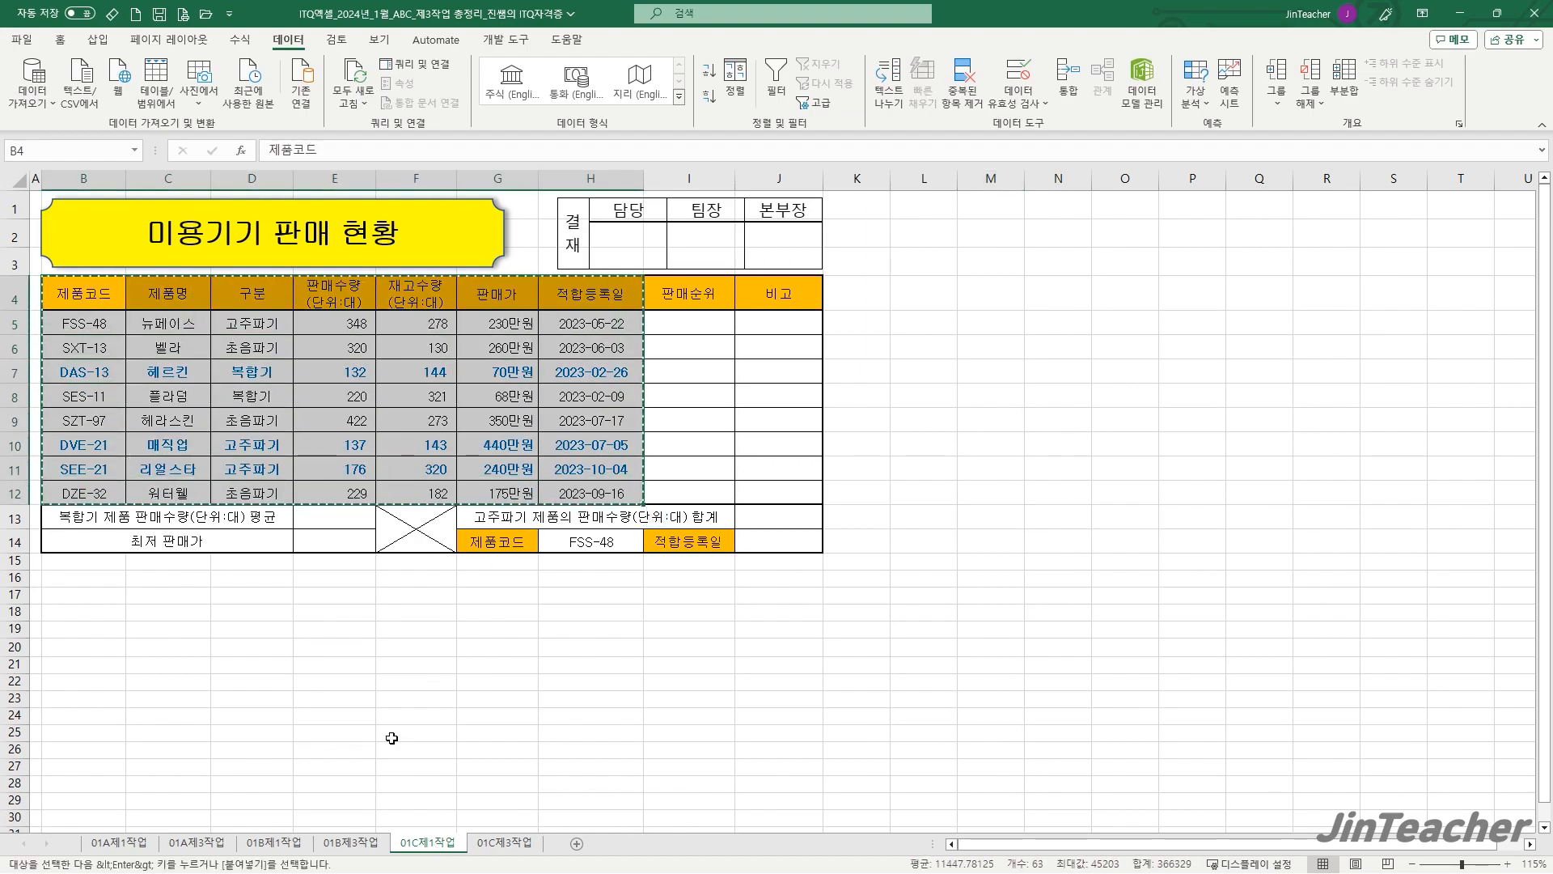
click(495, 843)
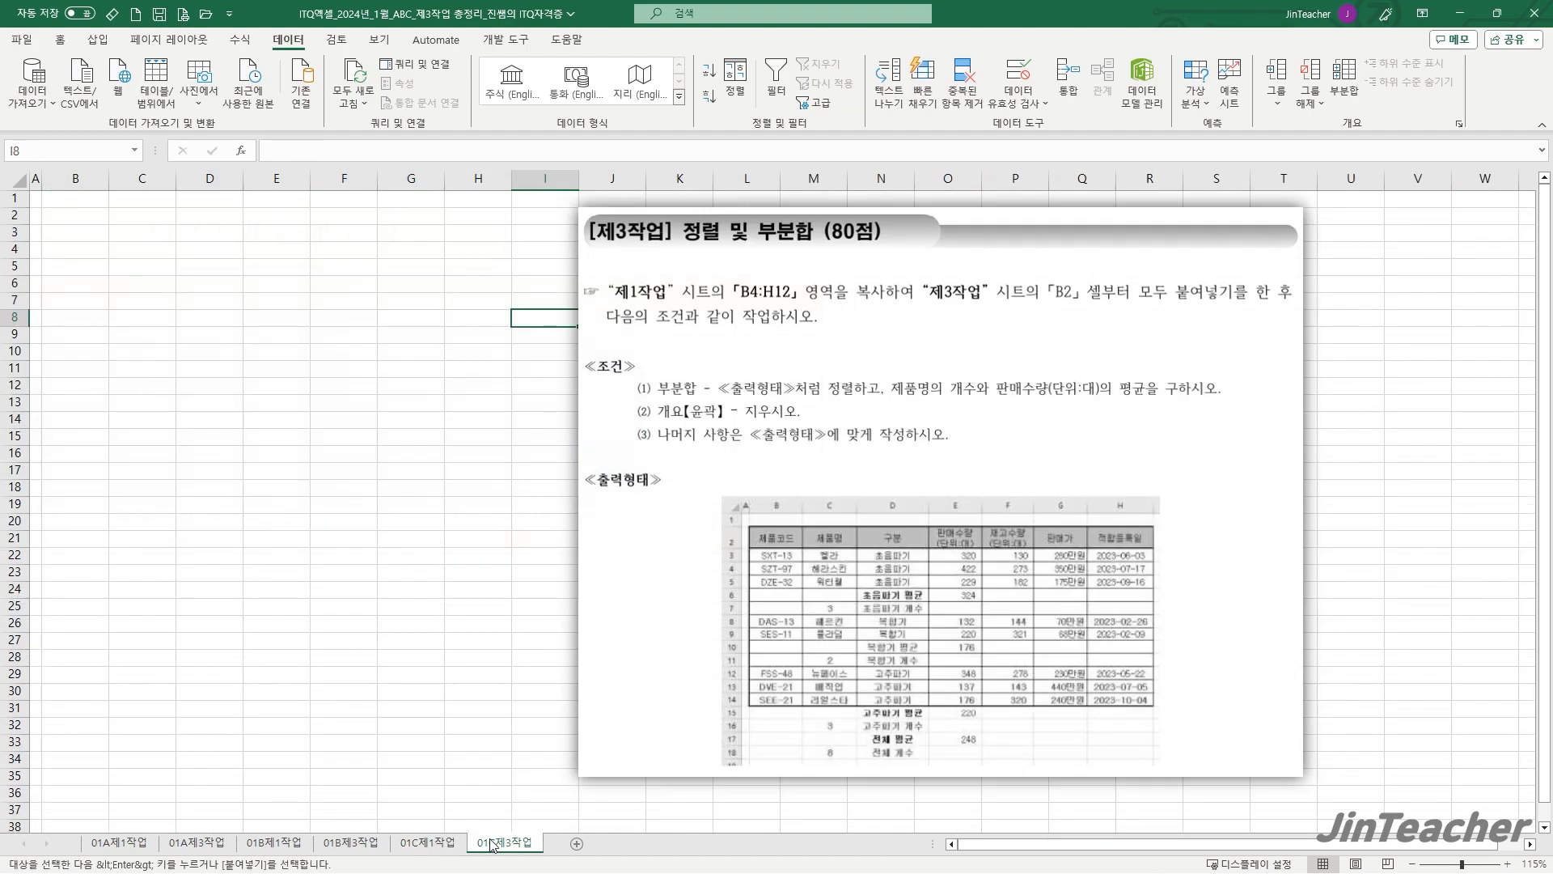
click(90, 224)
key(ctrl+v)
Autofit the widths of columns B through H and sort the pasted table by the 구분 column in descending order.
click(71, 183)
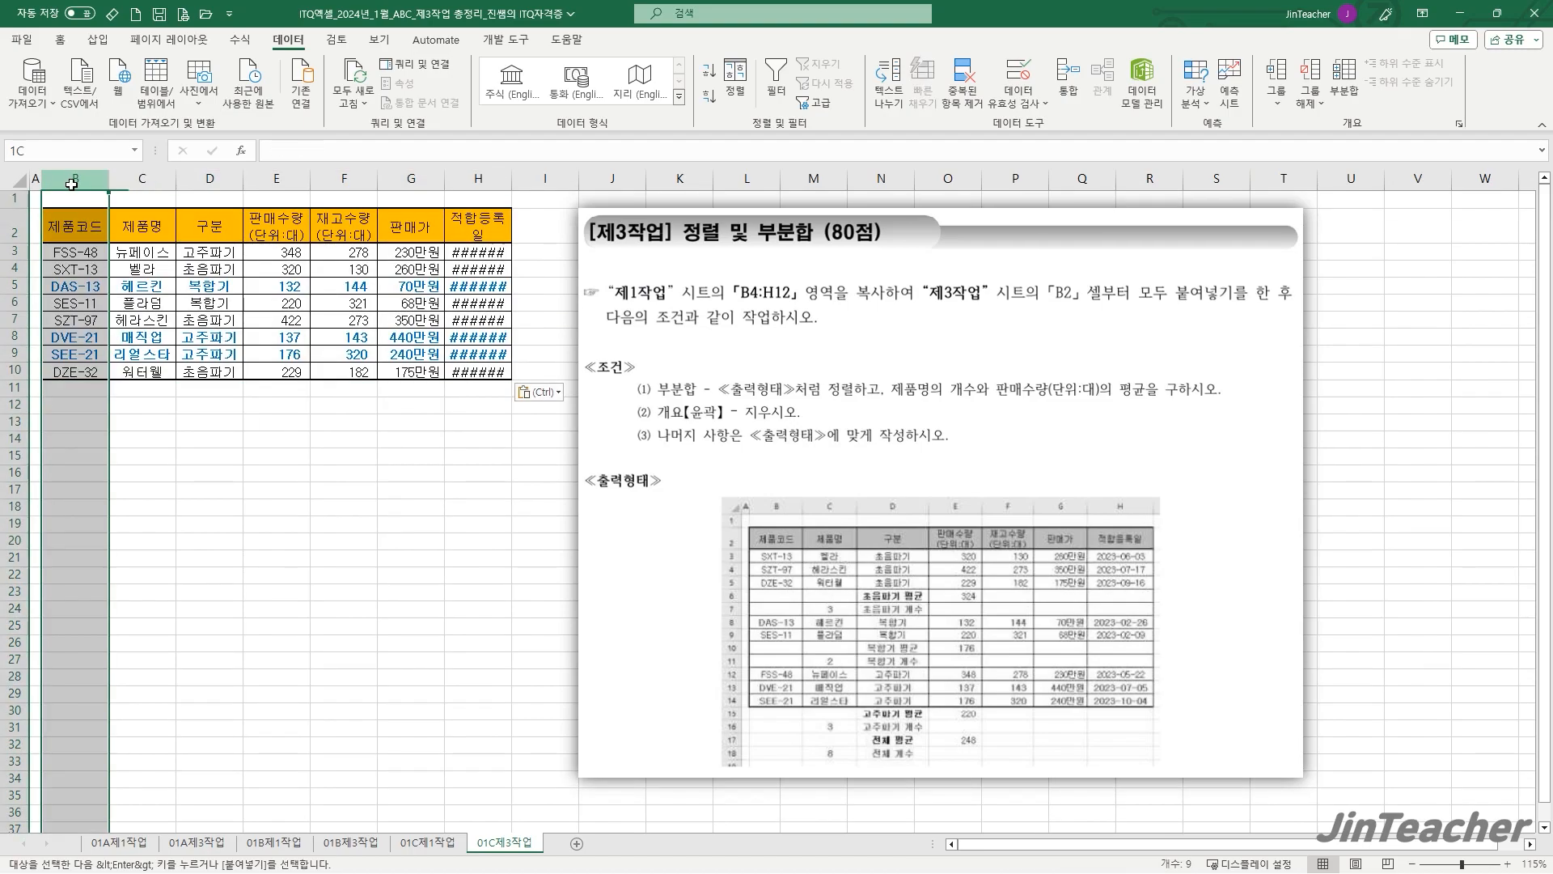
drag(71, 184, 477, 179)
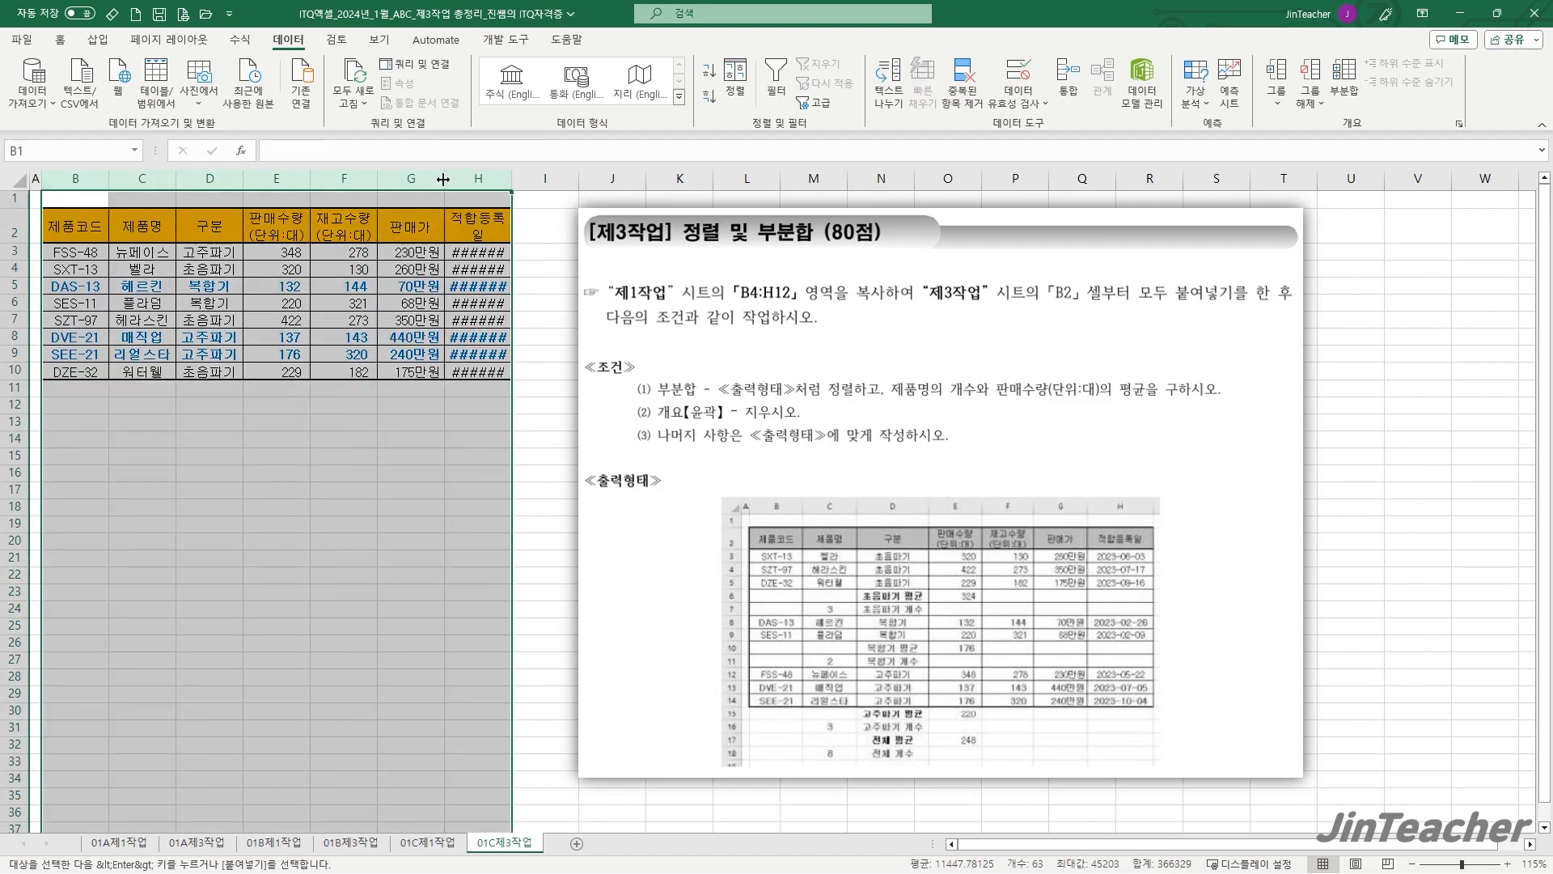
double_click(443, 179)
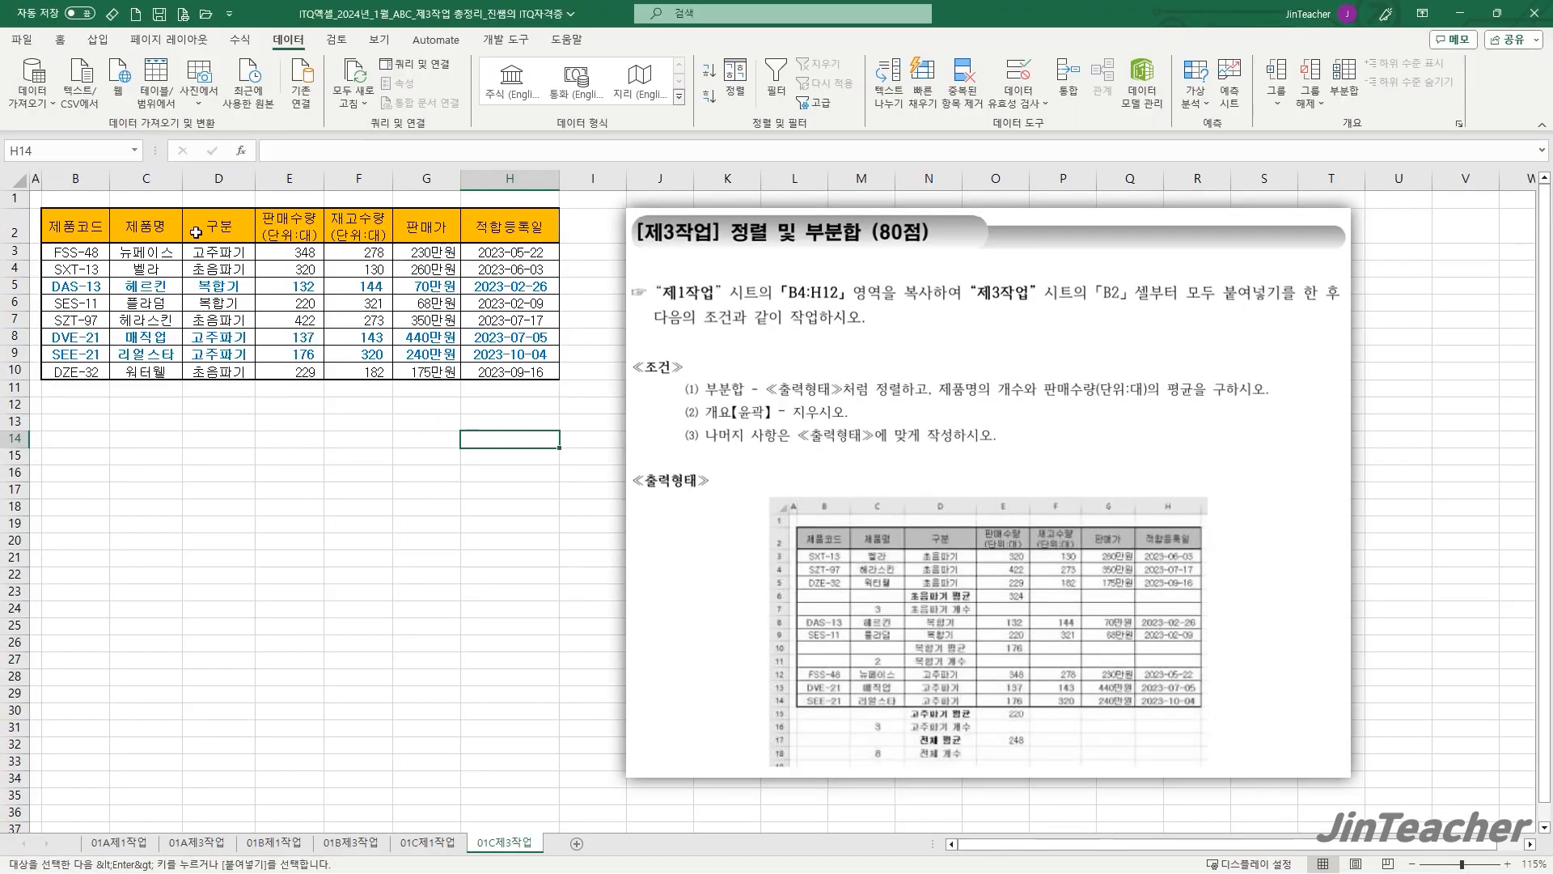
click(202, 226)
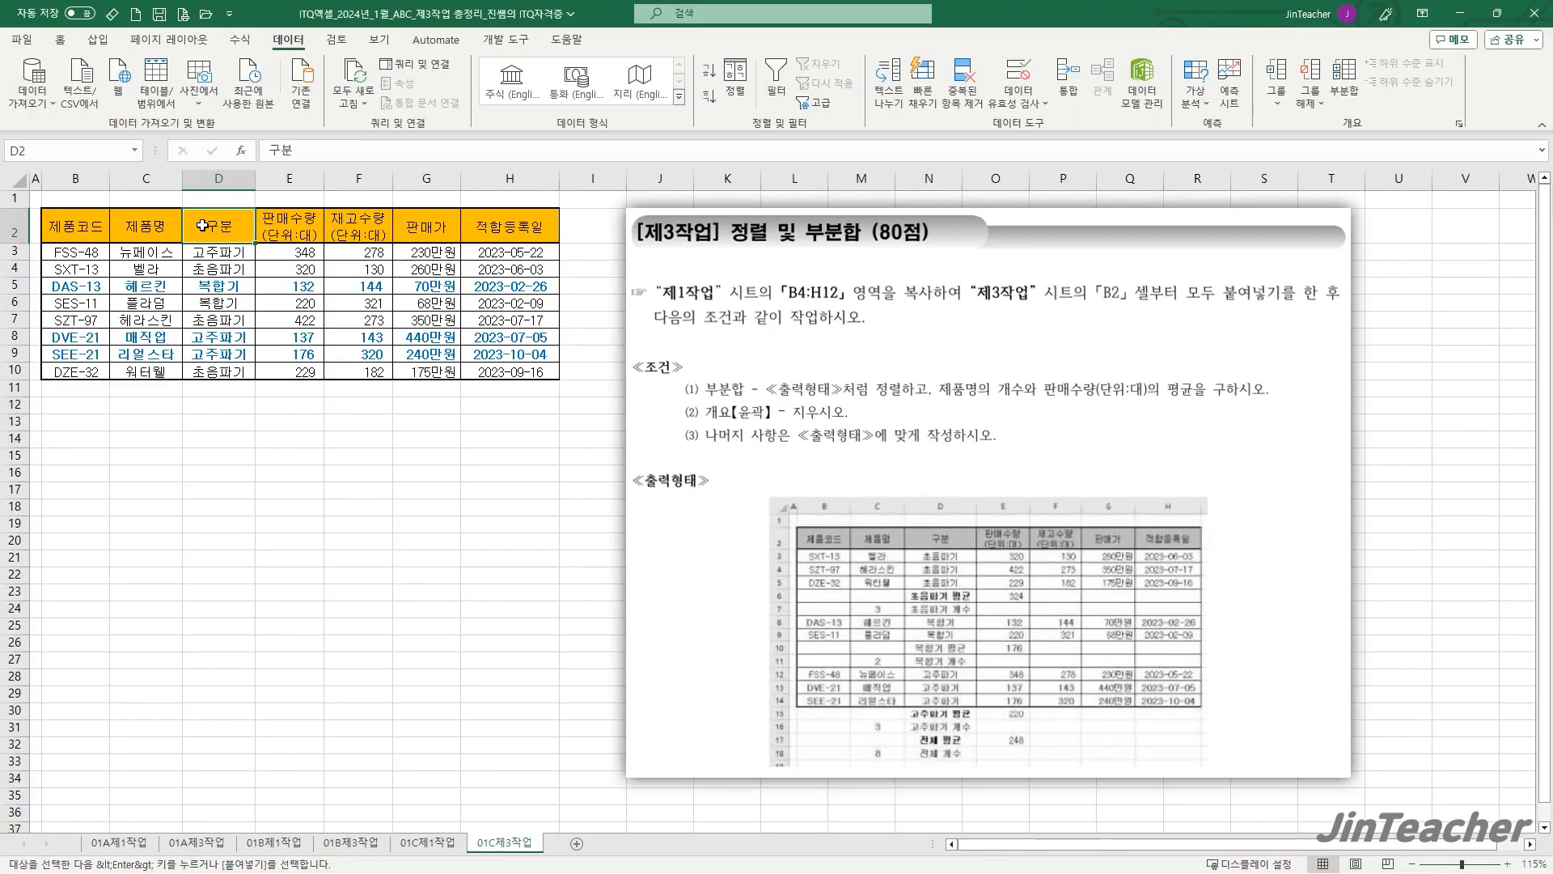
click(709, 96)
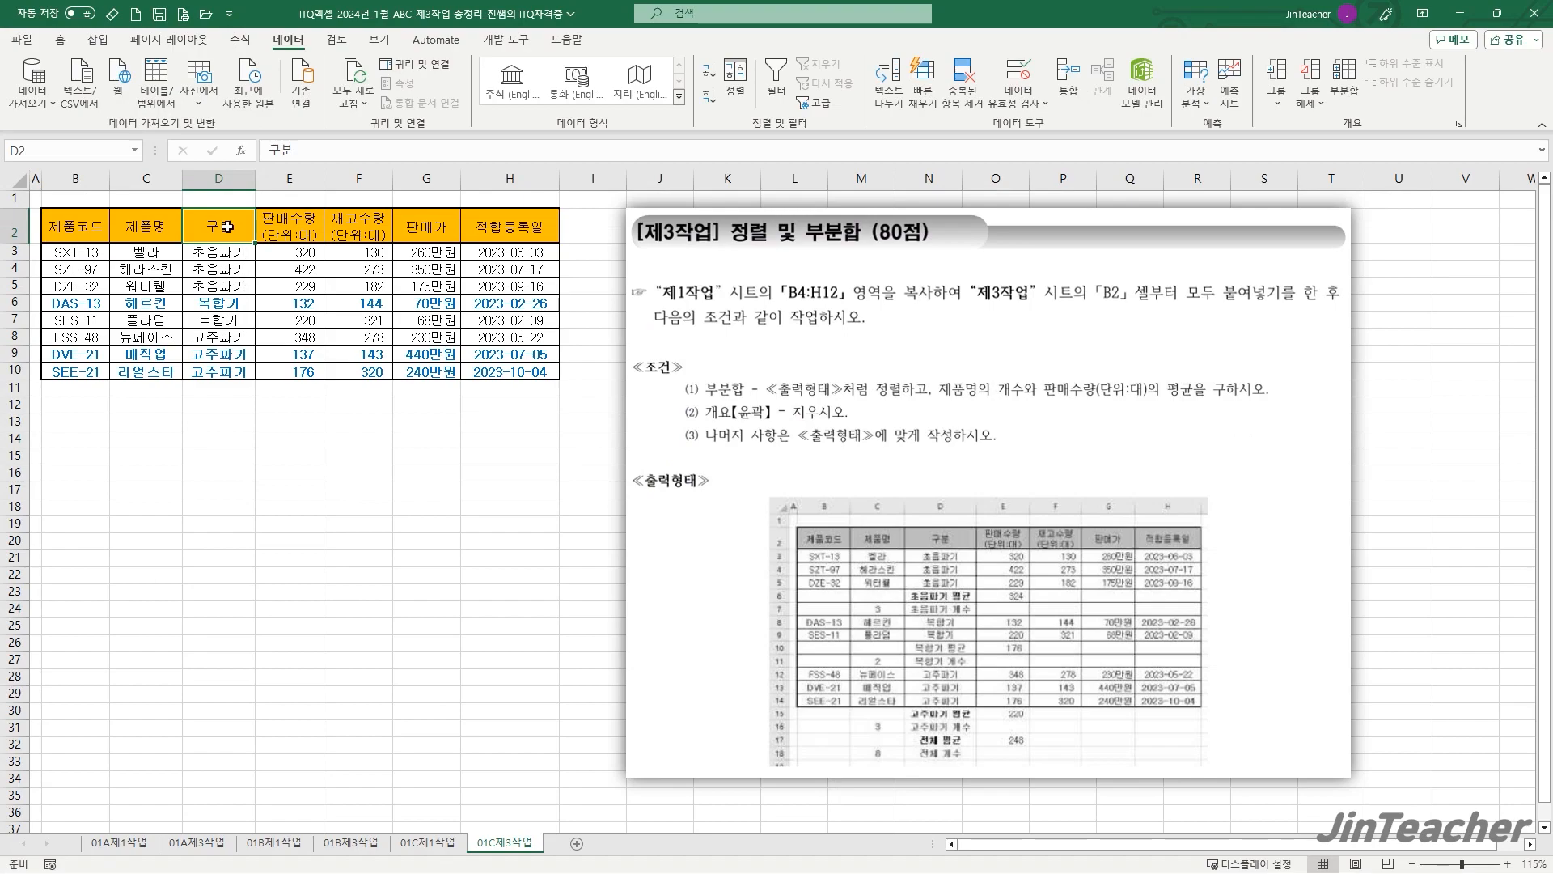
Apply a subtotal grouped by 구분 that counts 제품명, leaving 적합등록일 out of the calculation.
click(1344, 80)
drag(700, 259, 665, 262)
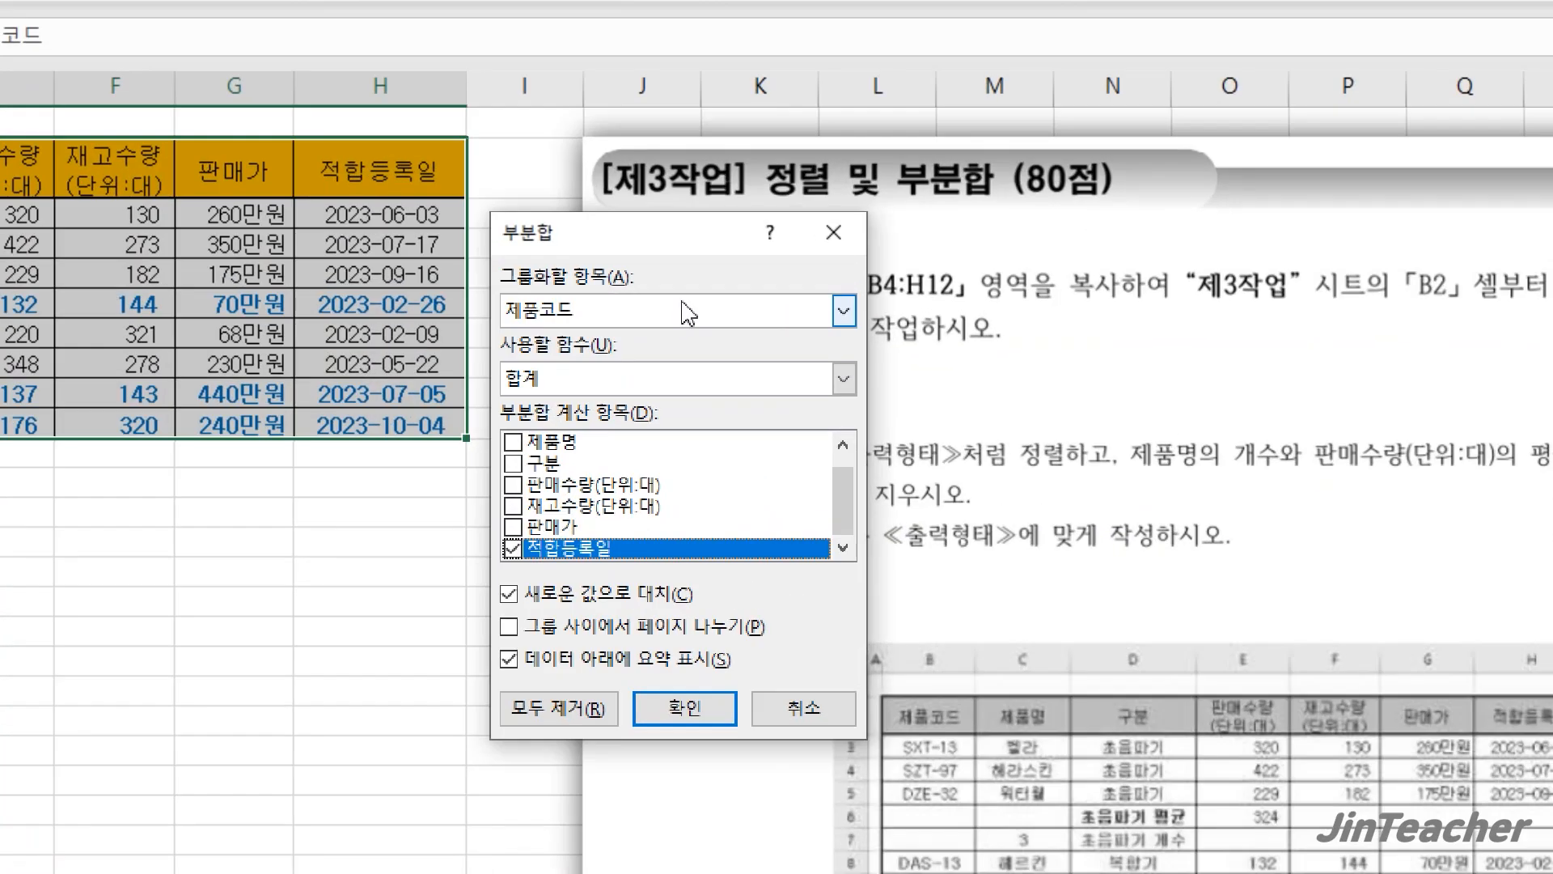
click(686, 311)
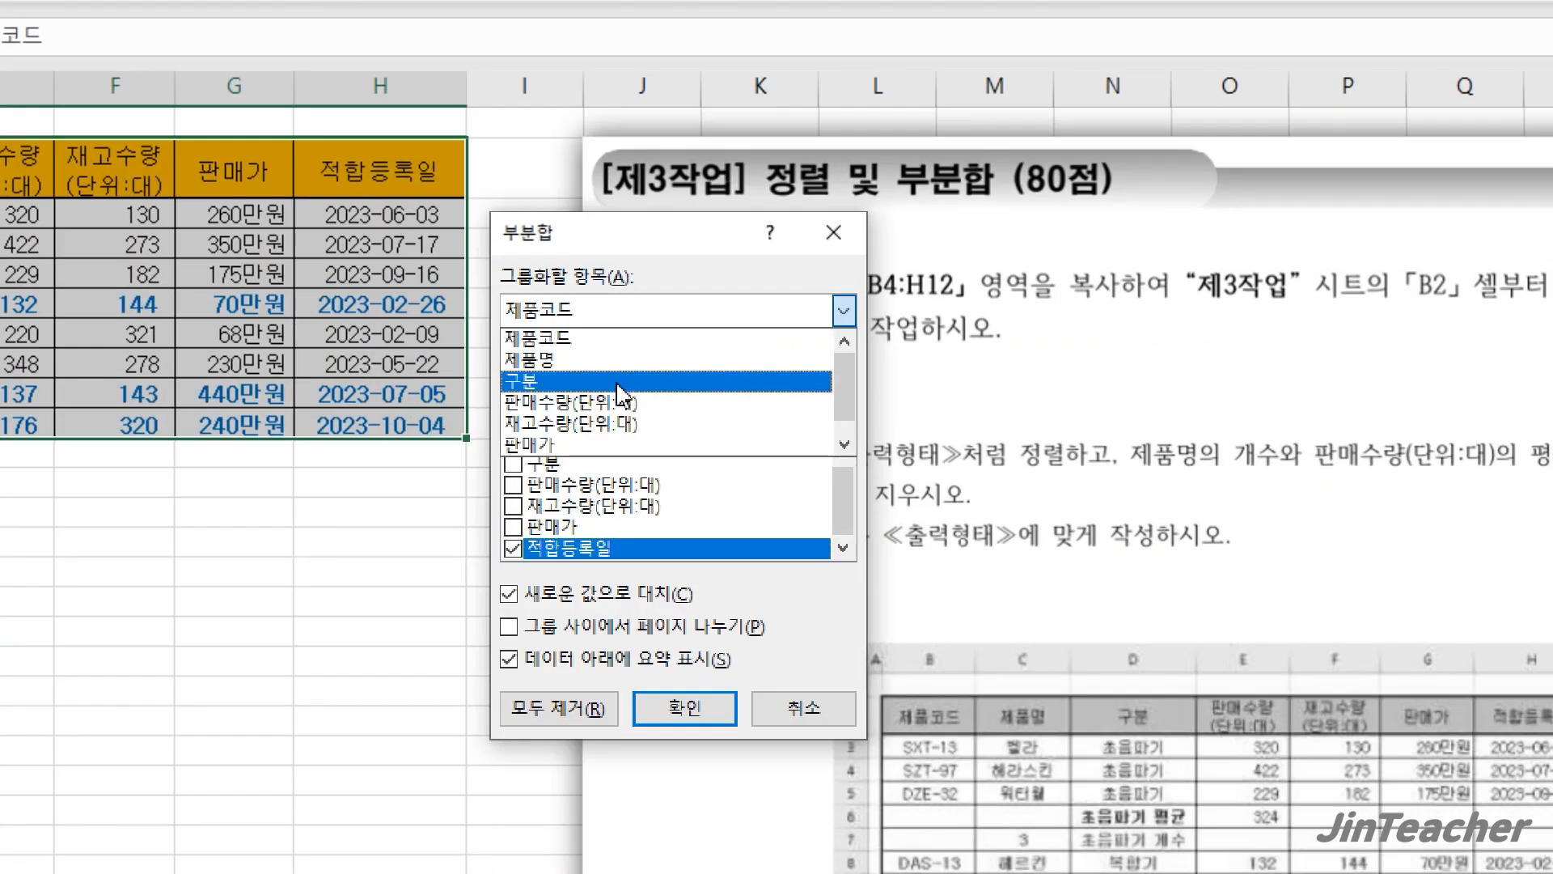
click(623, 380)
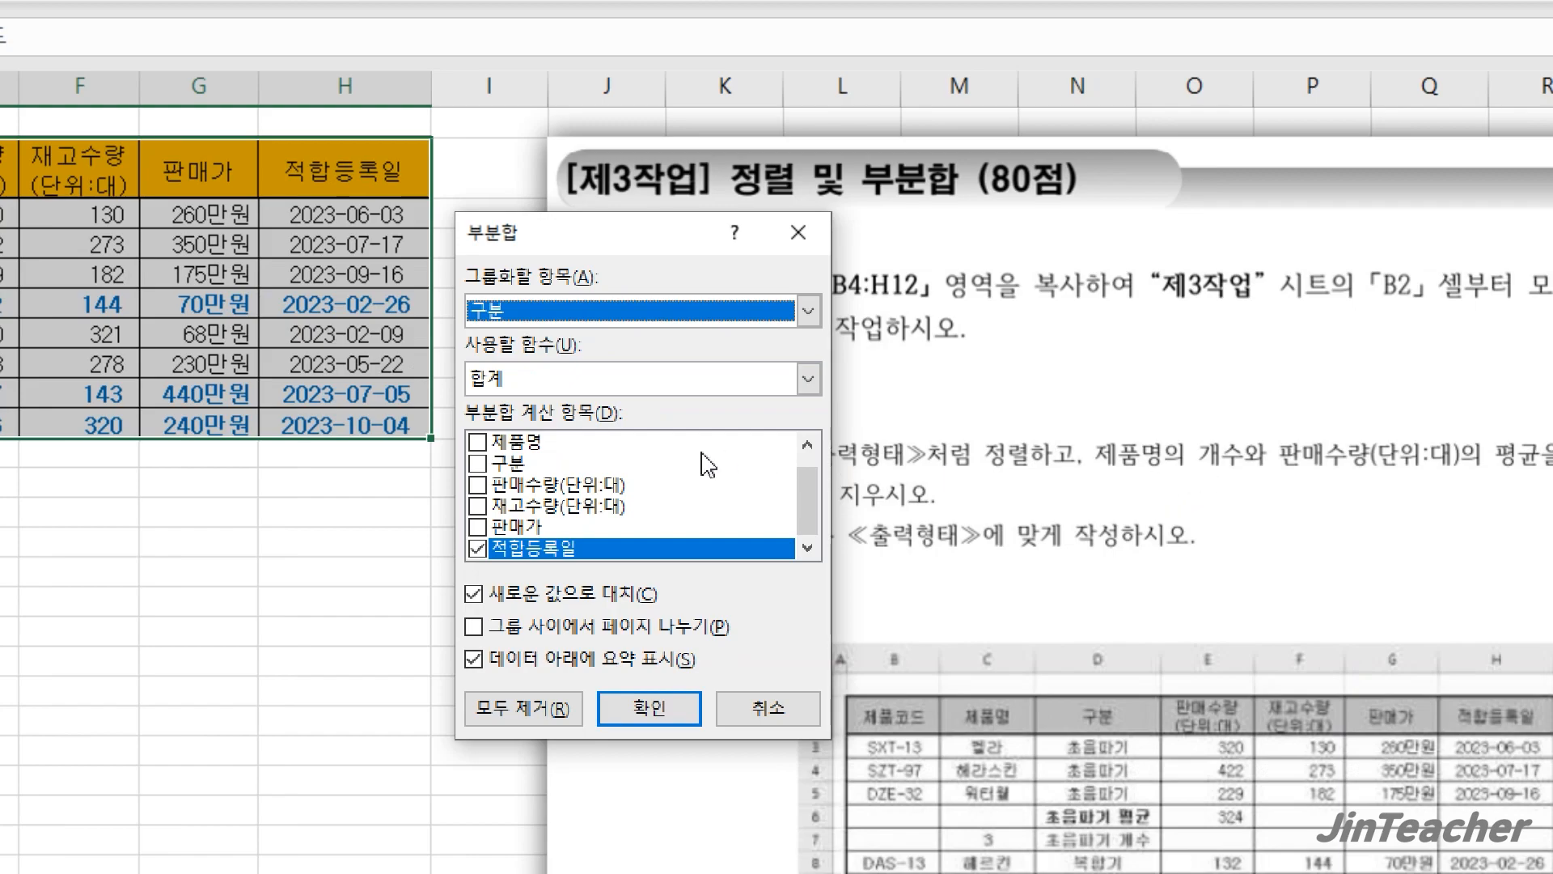
click(477, 549)
click(477, 442)
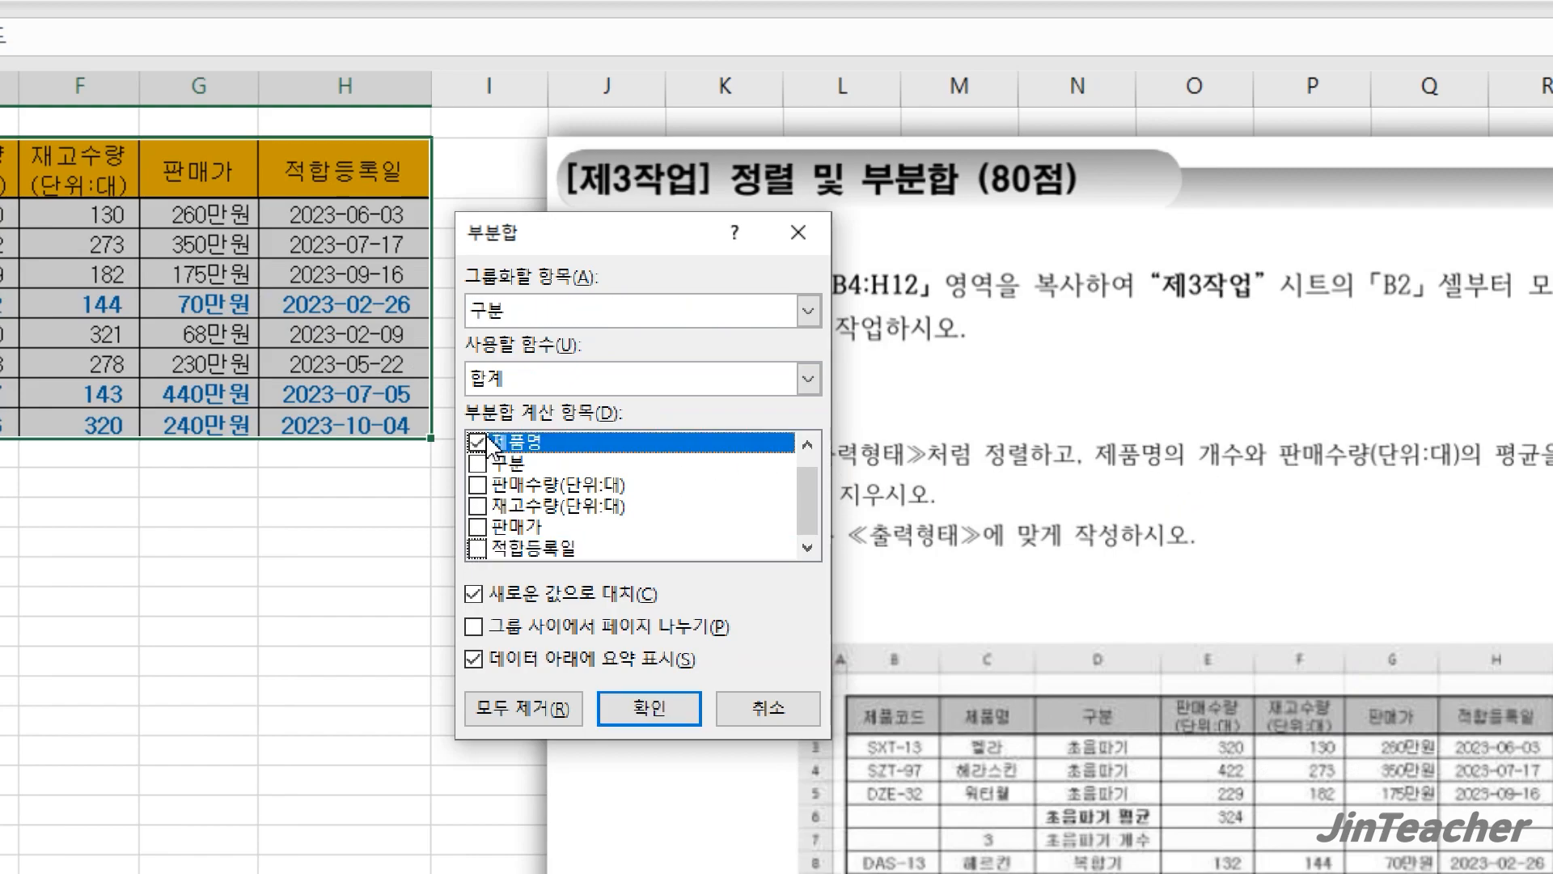
click(525, 381)
click(522, 435)
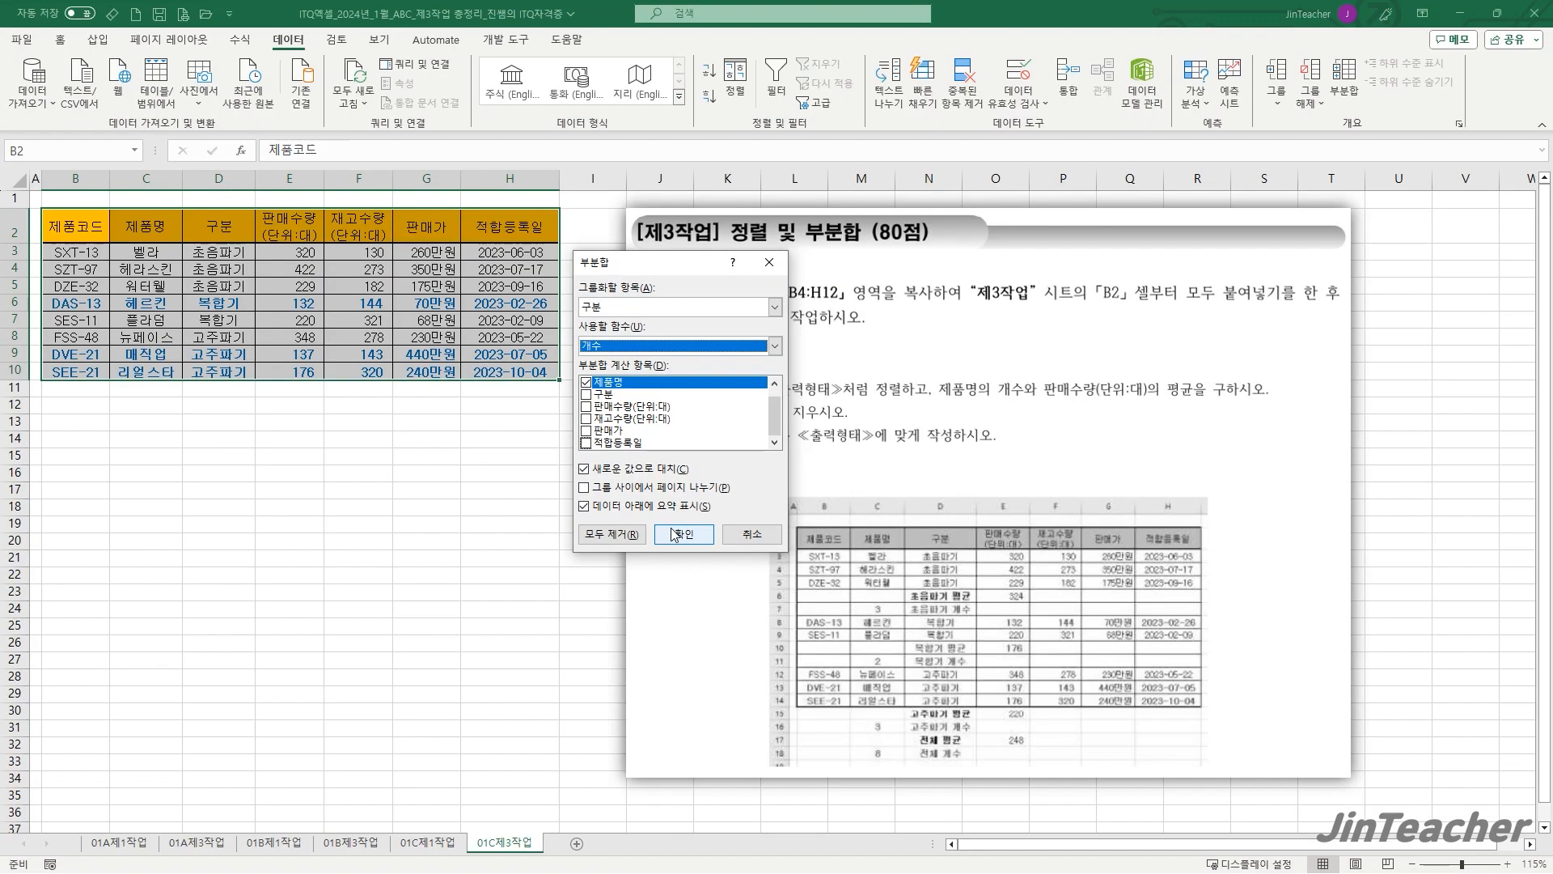
click(609, 716)
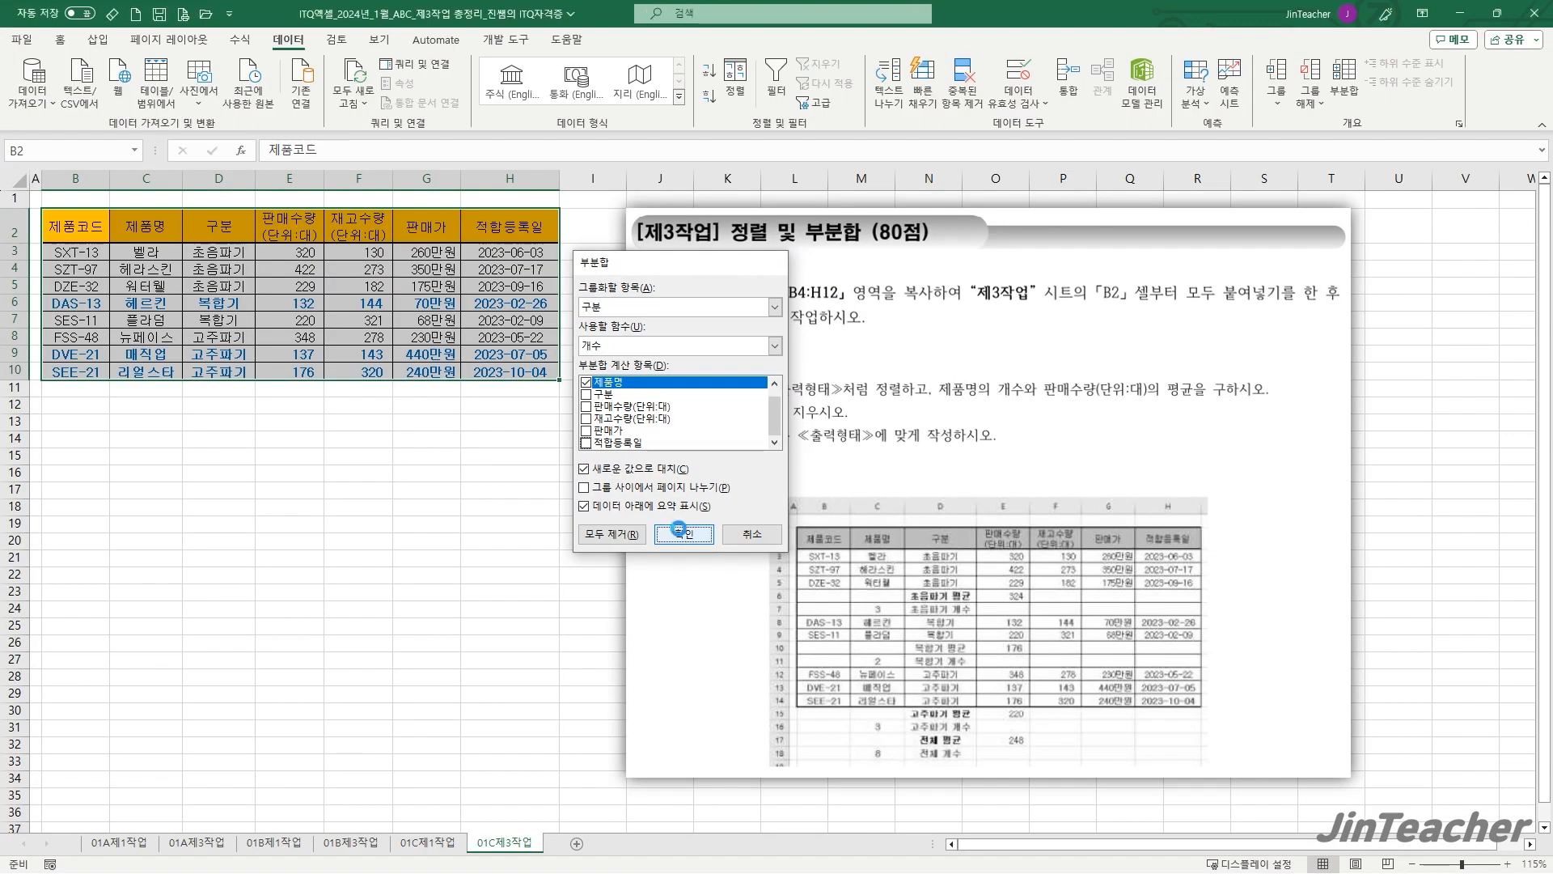
Add a second subtotal grouped by 구분 that averages 판매수량(단위:대), without replacing the existing count subtotals.
click(1344, 80)
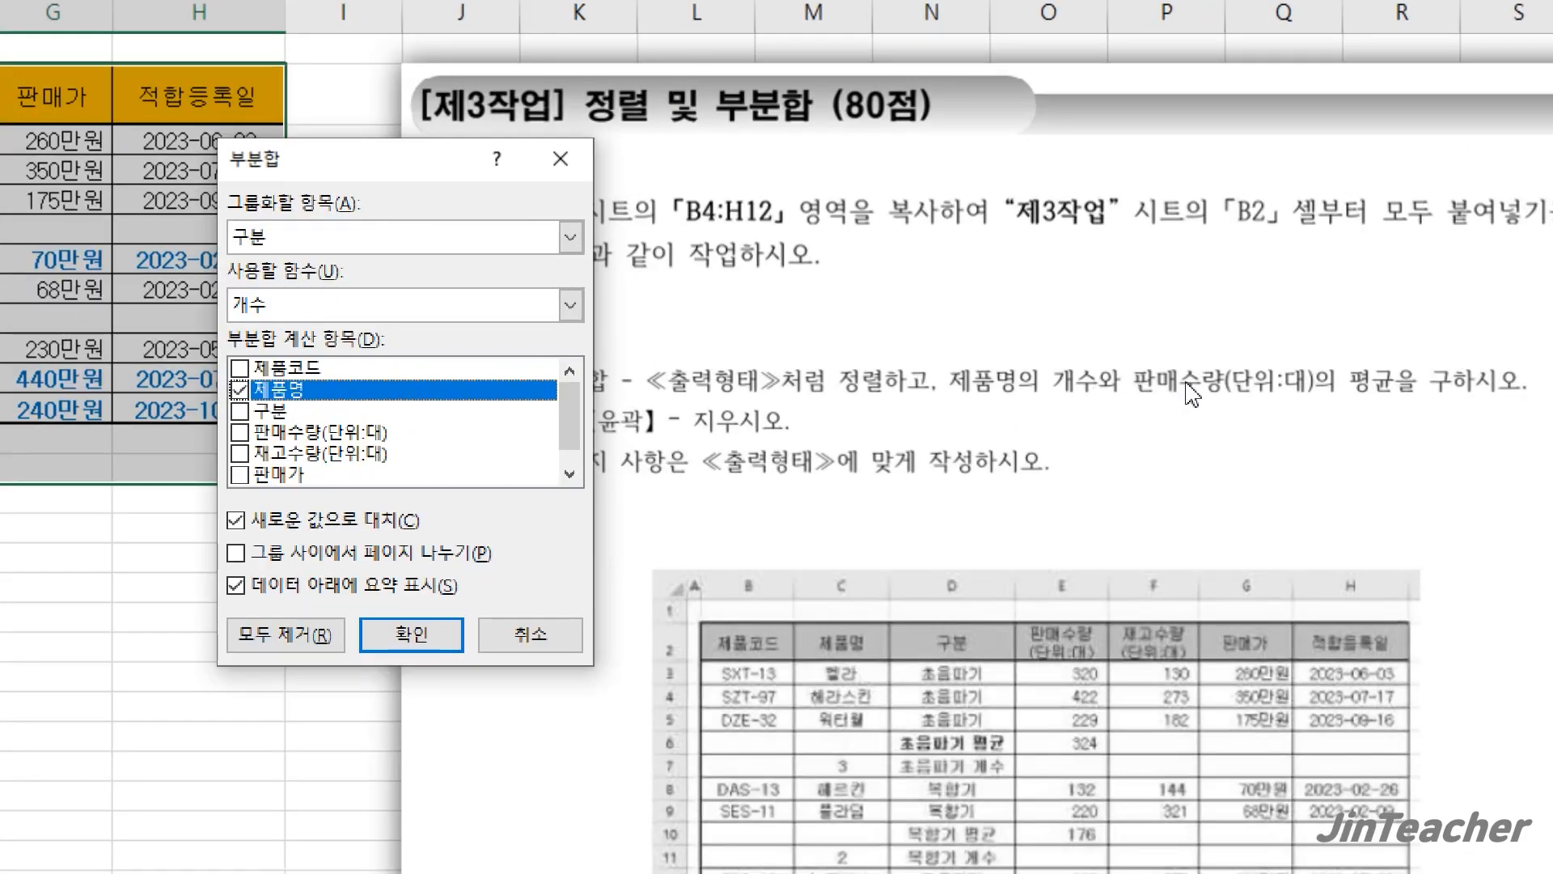
click(240, 390)
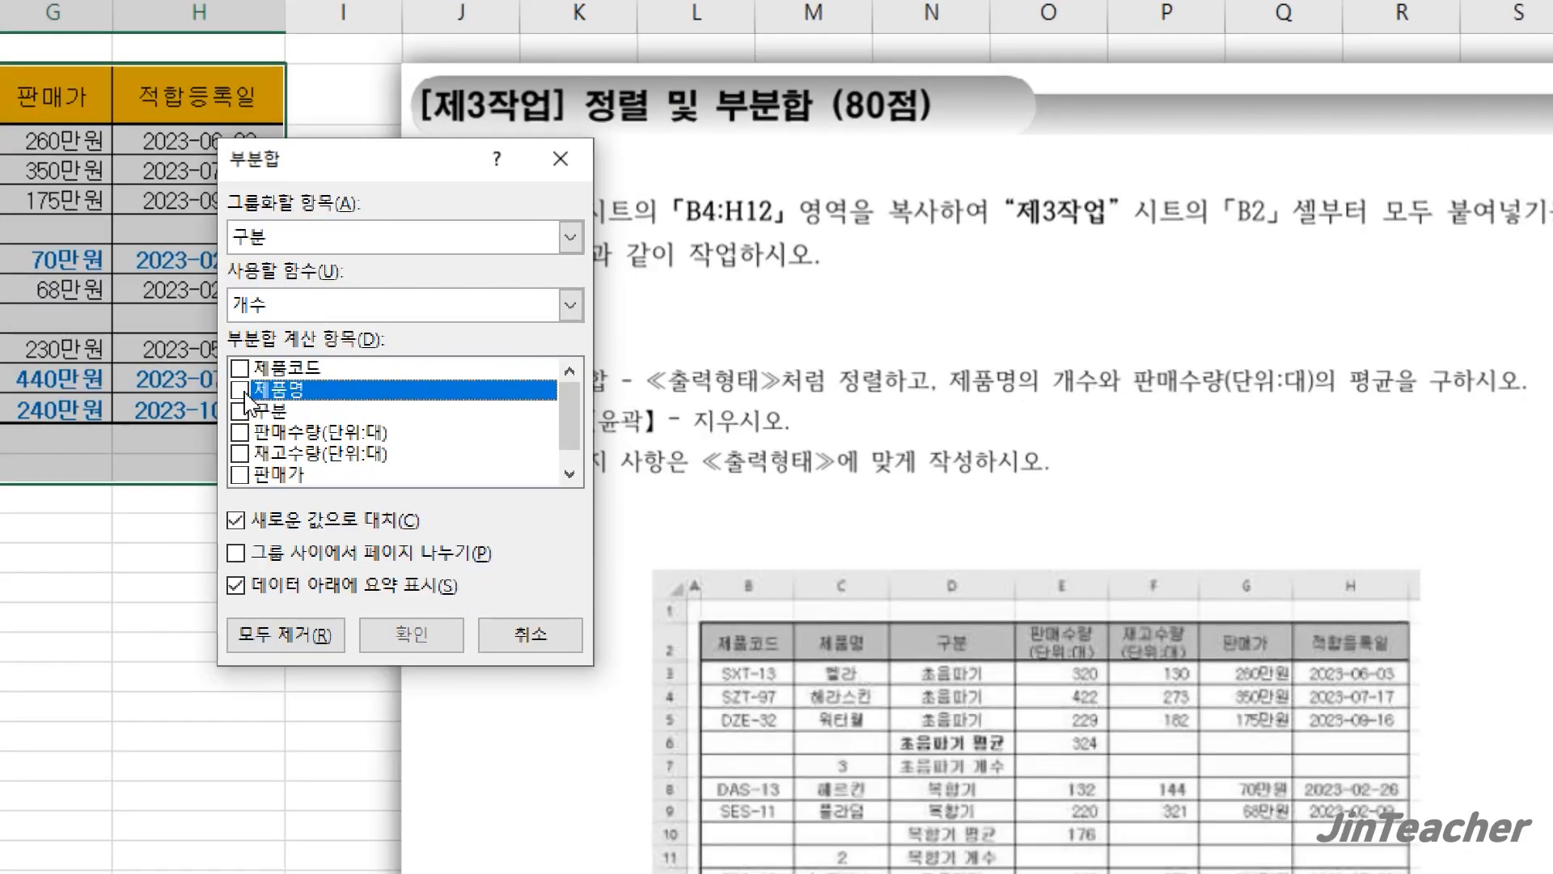
click(239, 433)
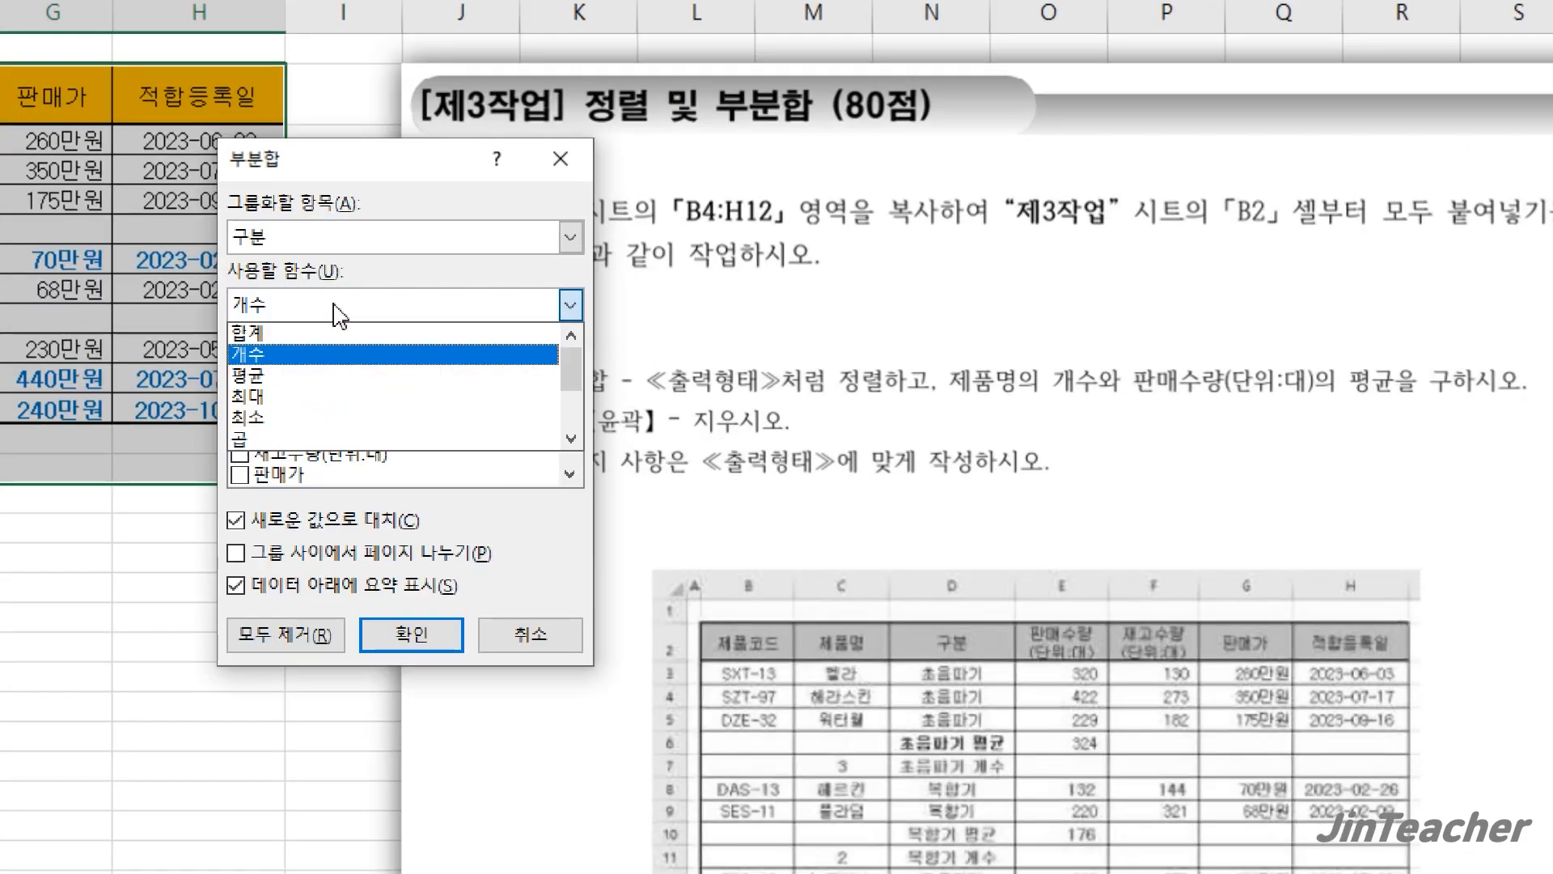
click(336, 312)
click(295, 361)
click(310, 522)
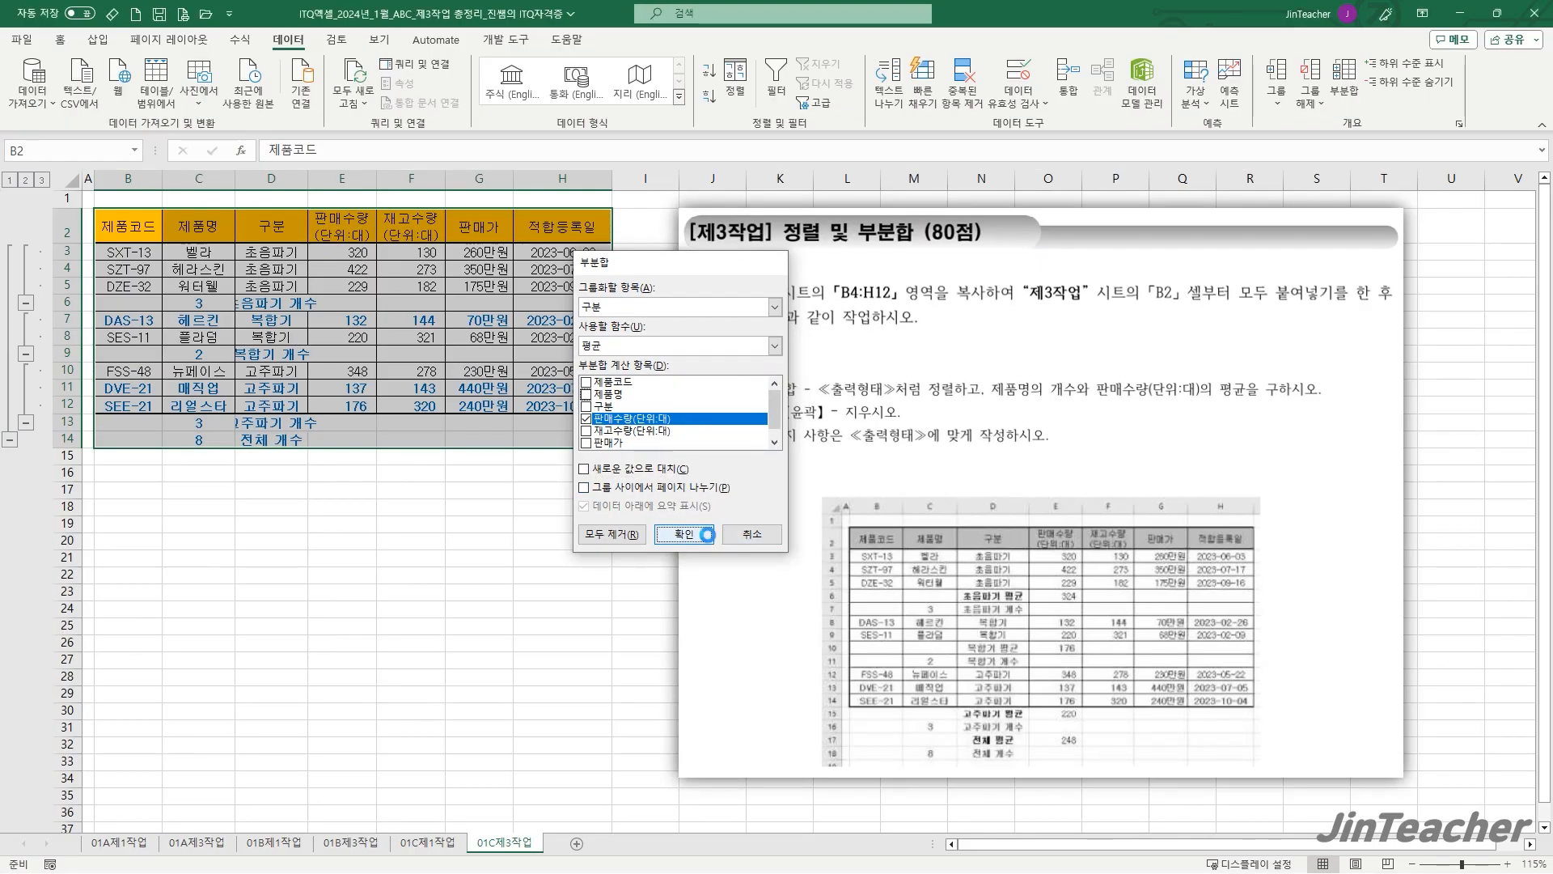
click(428, 635)
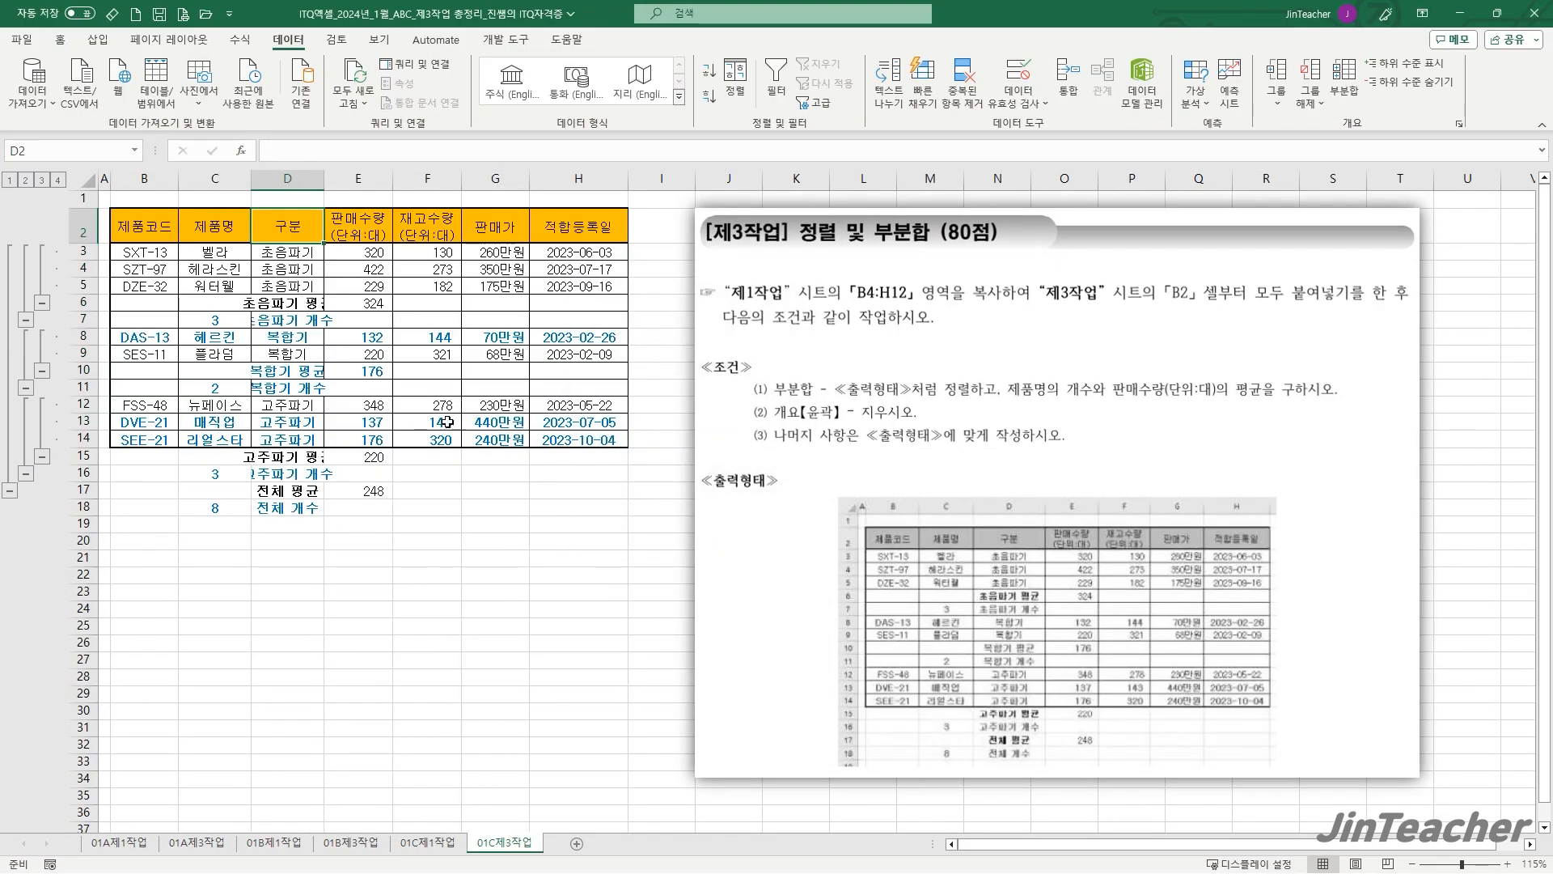
Autofit the width of column D on the 01C제3작업 sheet and clear the outline.
double_click(326, 179)
click(546, 523)
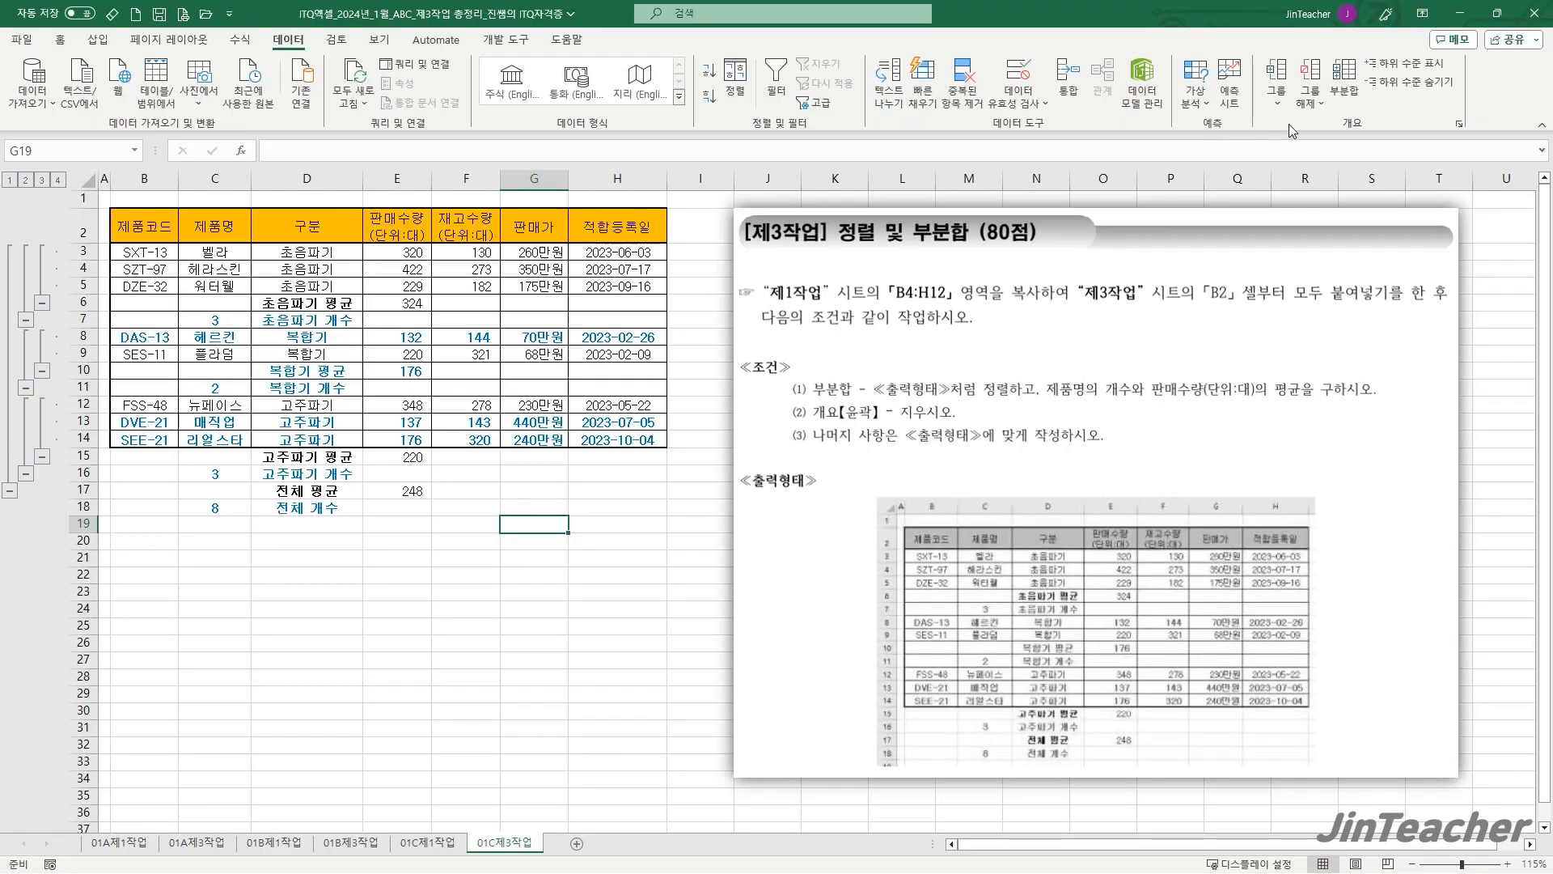
click(1323, 99)
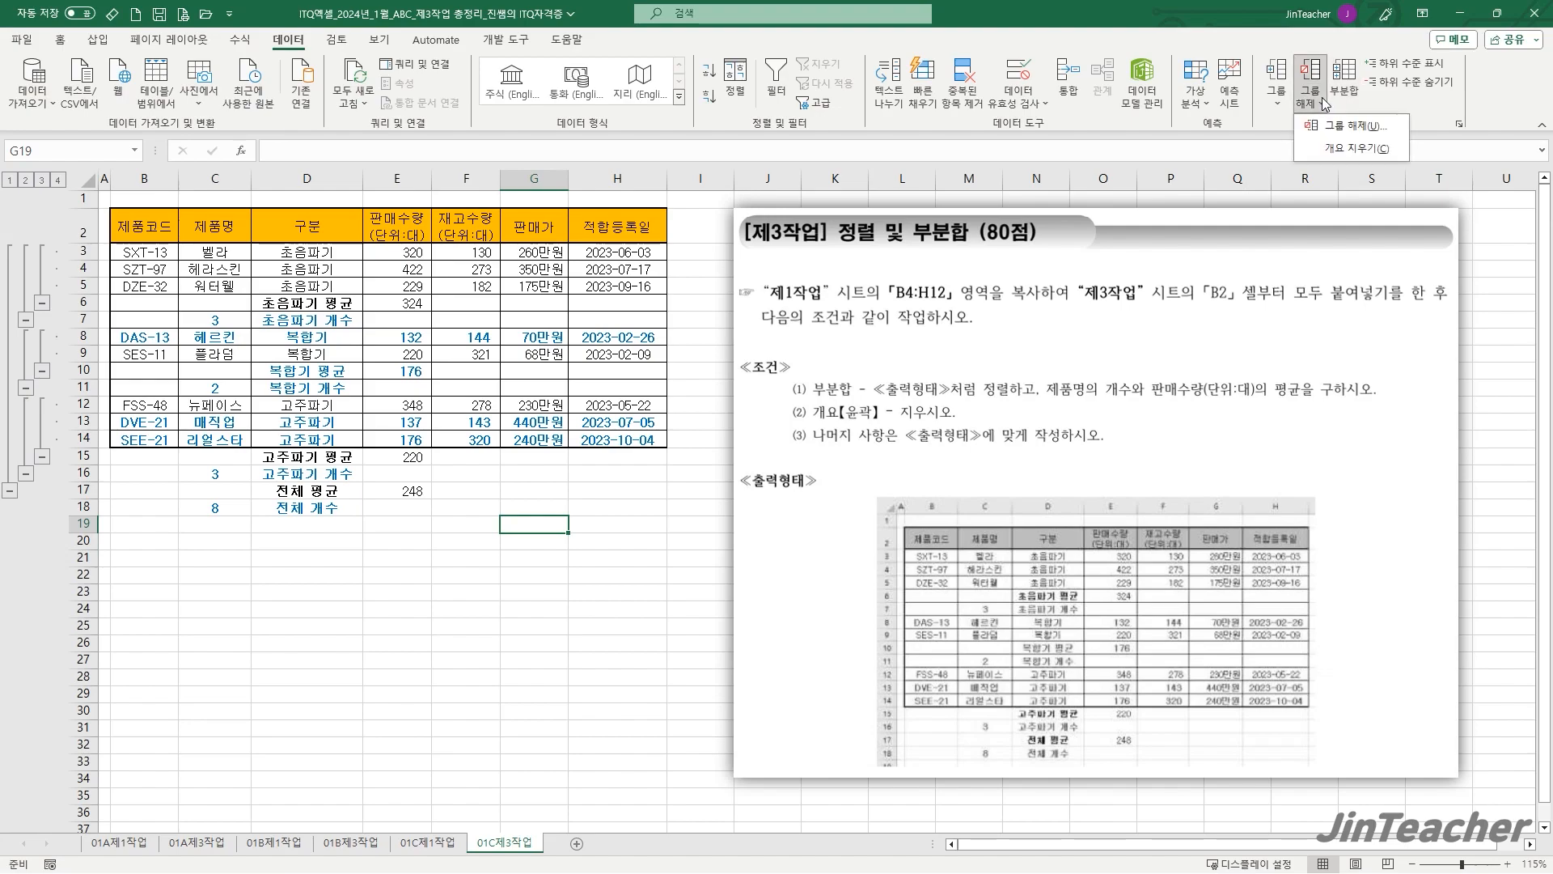
click(1349, 149)
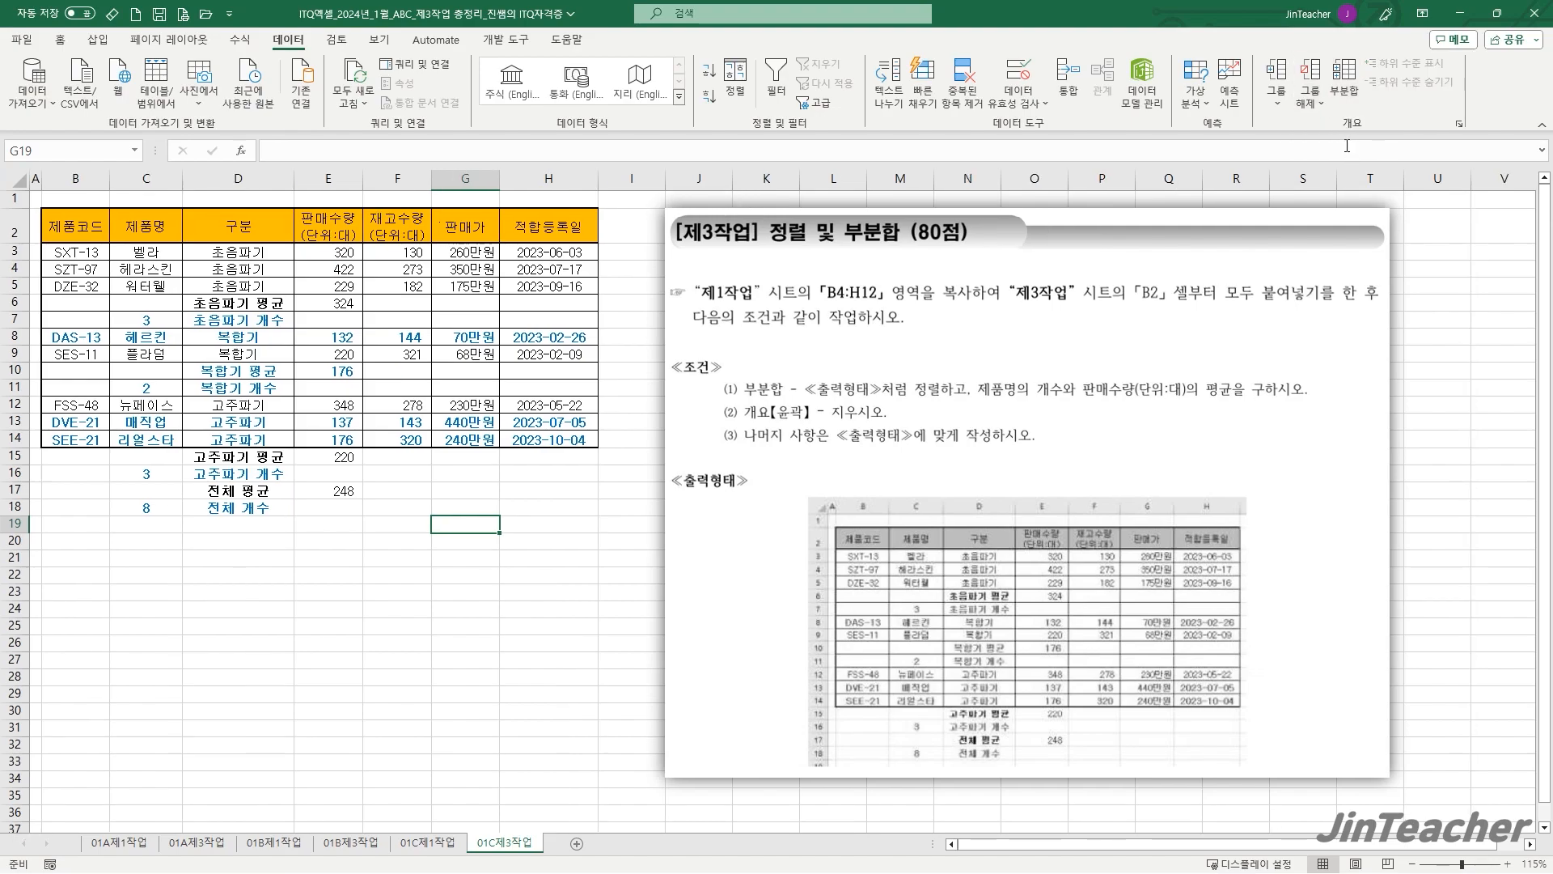
Remove all subtotals from the table on the 01C제3작업 sheet.
click(474, 571)
click(543, 404)
click(535, 356)
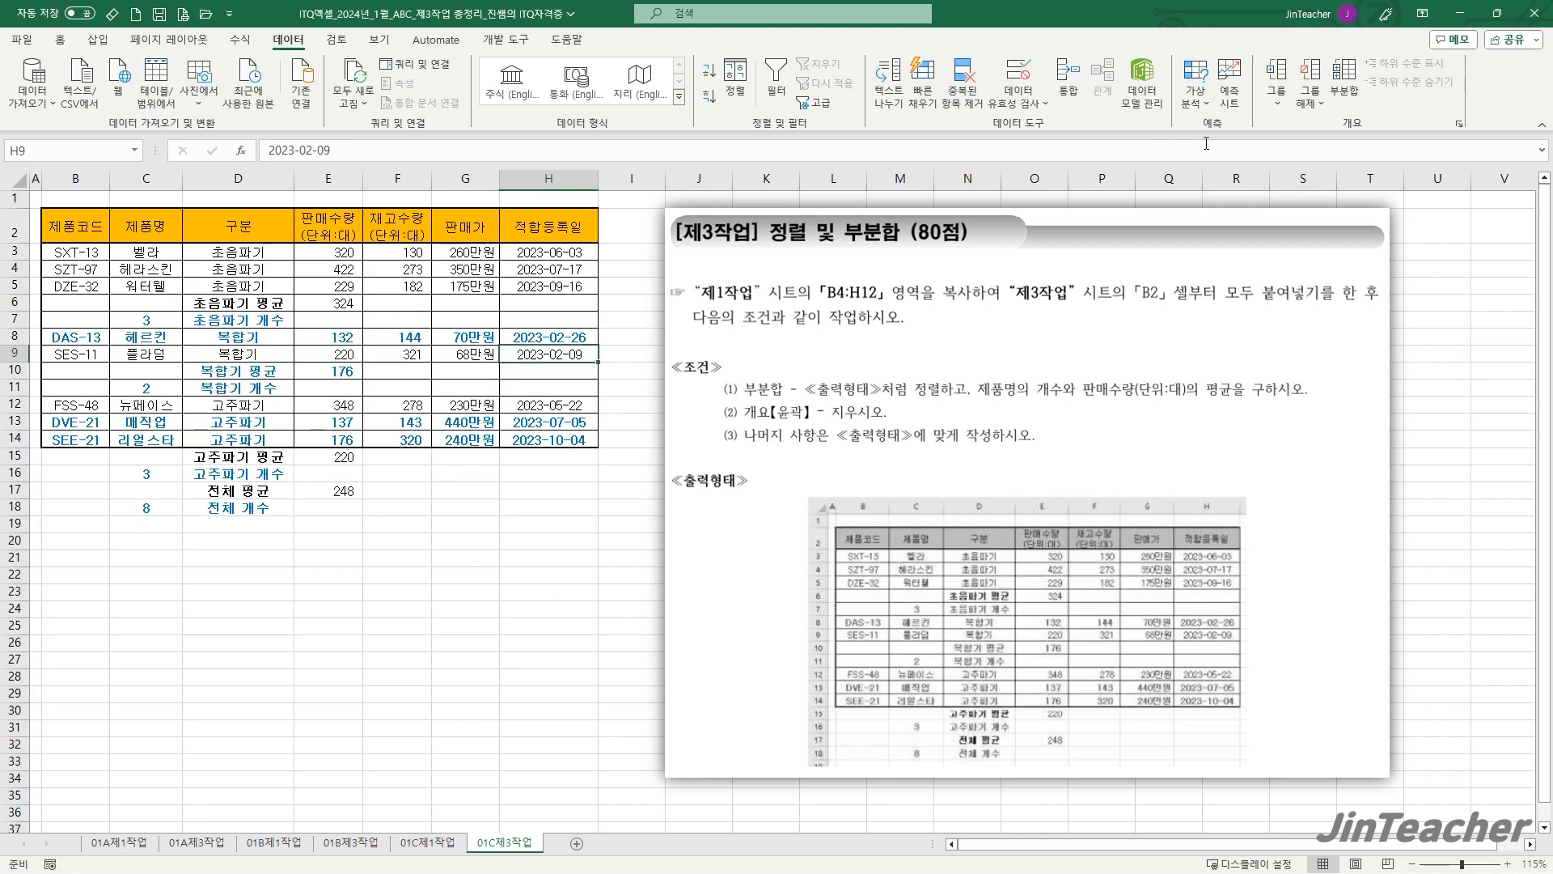
click(1345, 81)
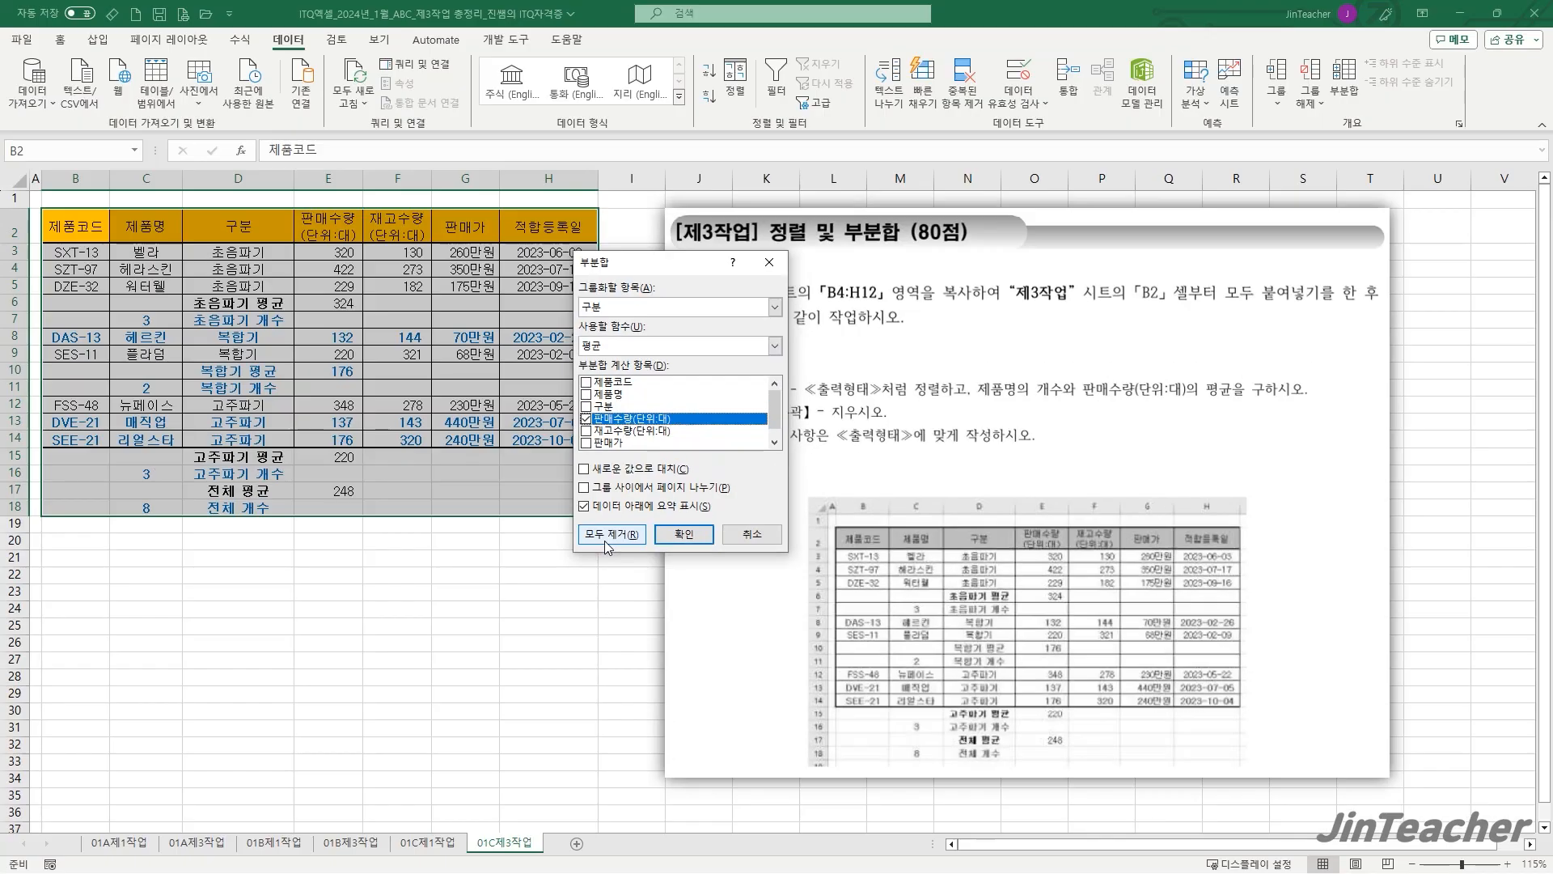
click(611, 534)
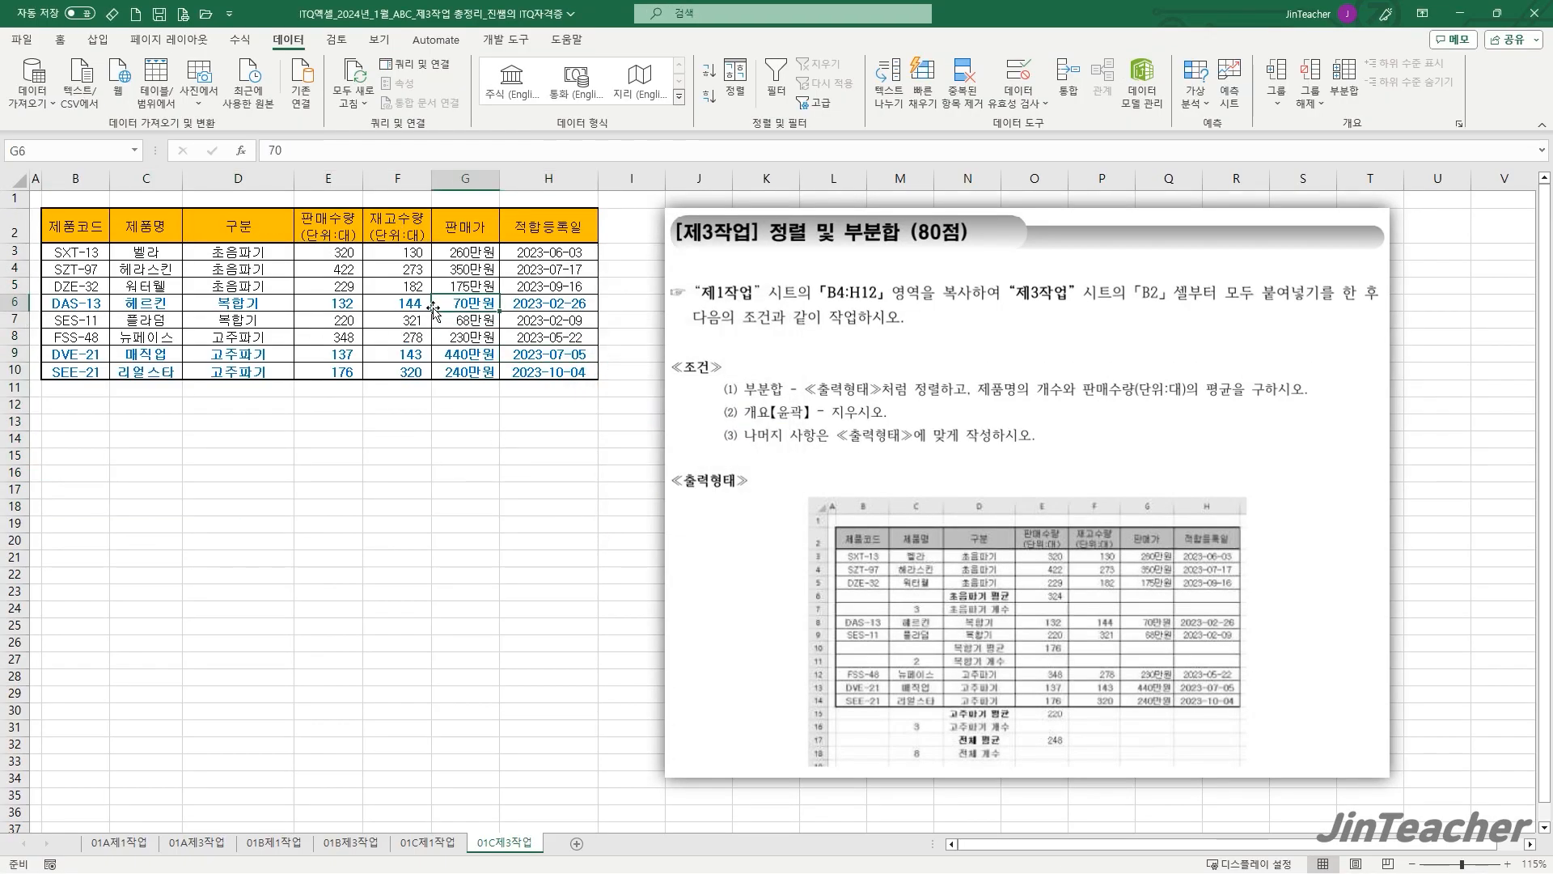
Apply a subtotal to the 01C제3작업 table, grouped by 구분, that counts 제품명 instead of averaging 판매수량(단위:대).
click(1344, 81)
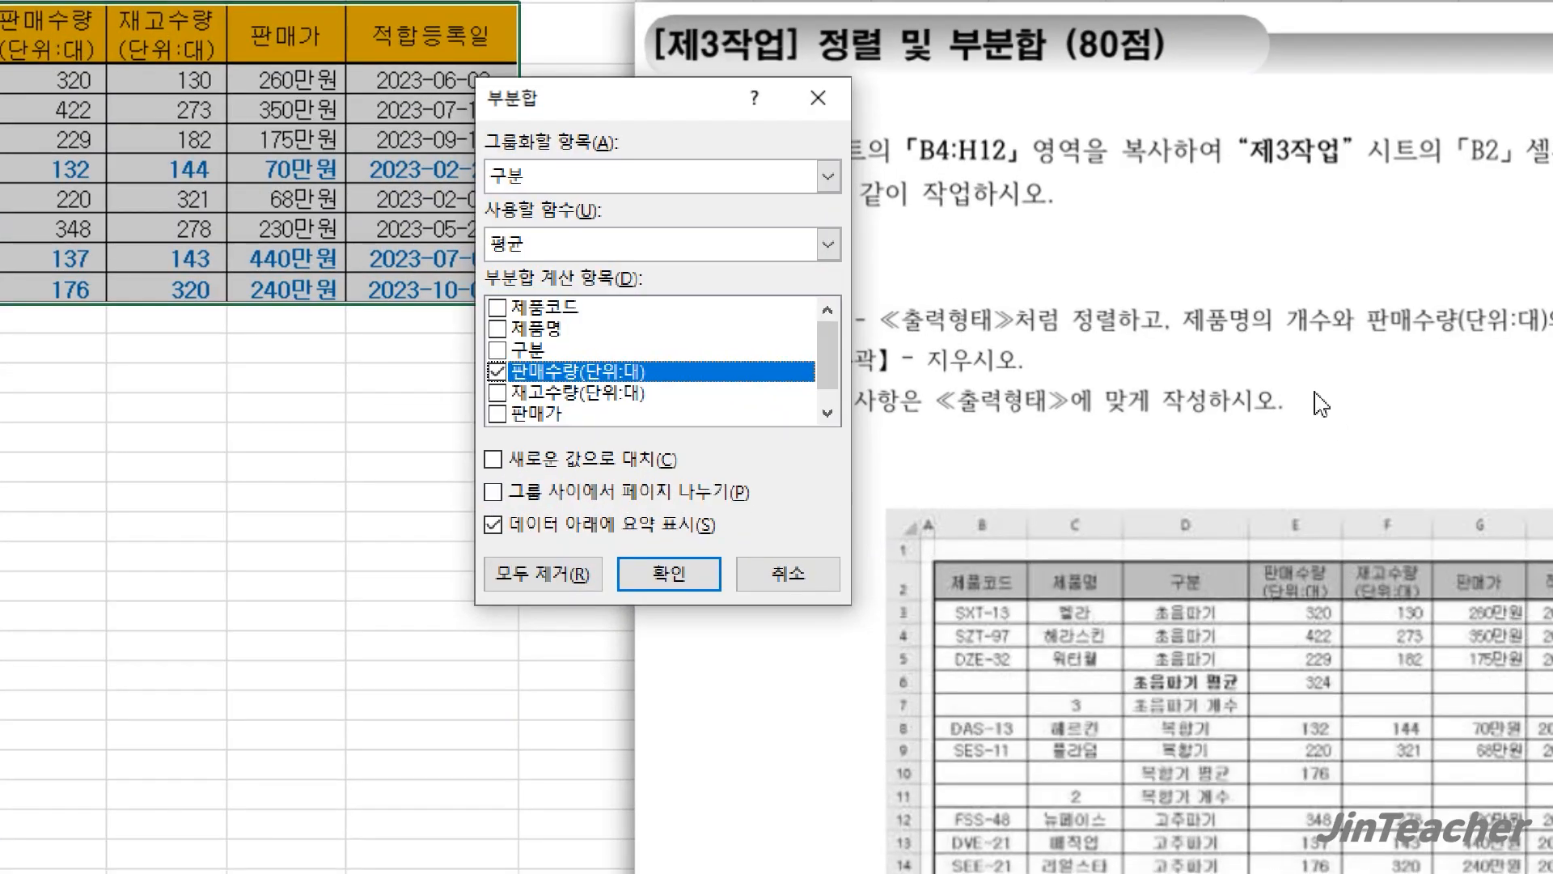
click(497, 371)
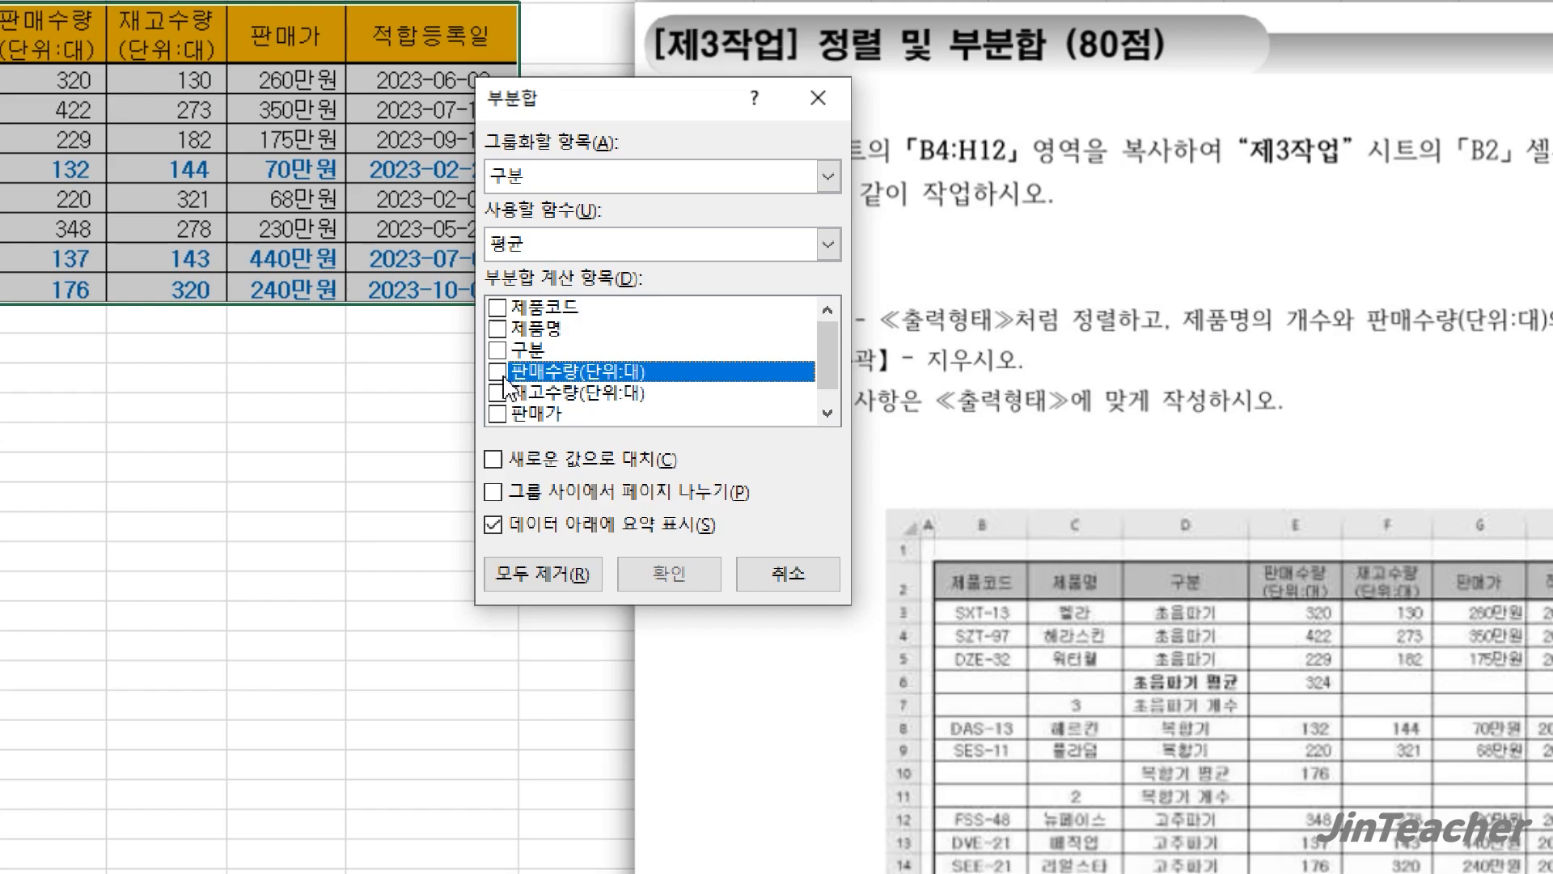
click(498, 329)
click(535, 247)
click(533, 303)
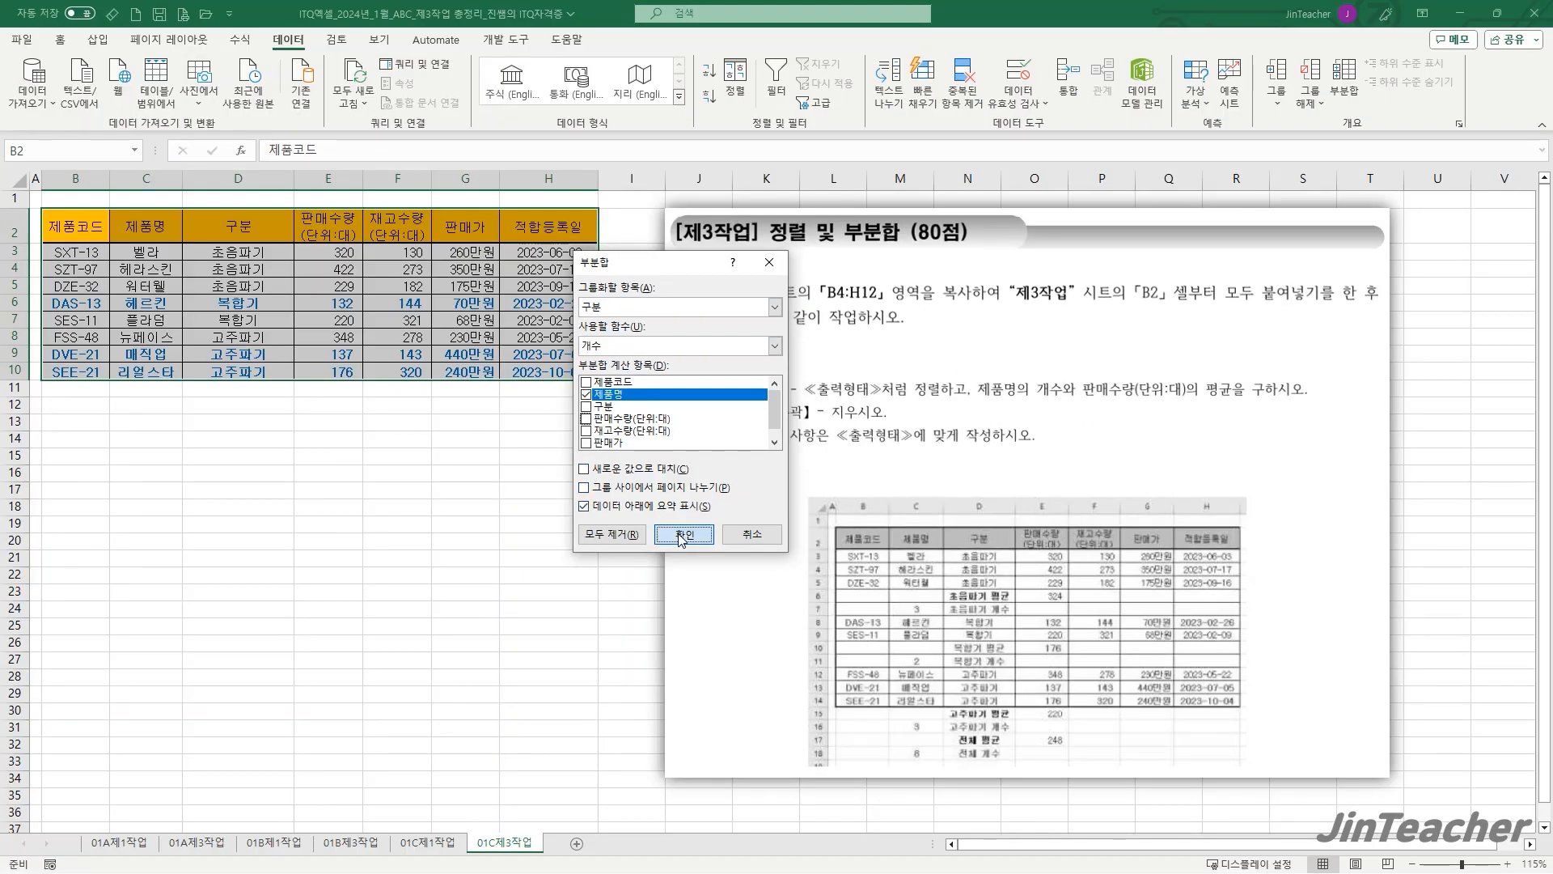
click(669, 574)
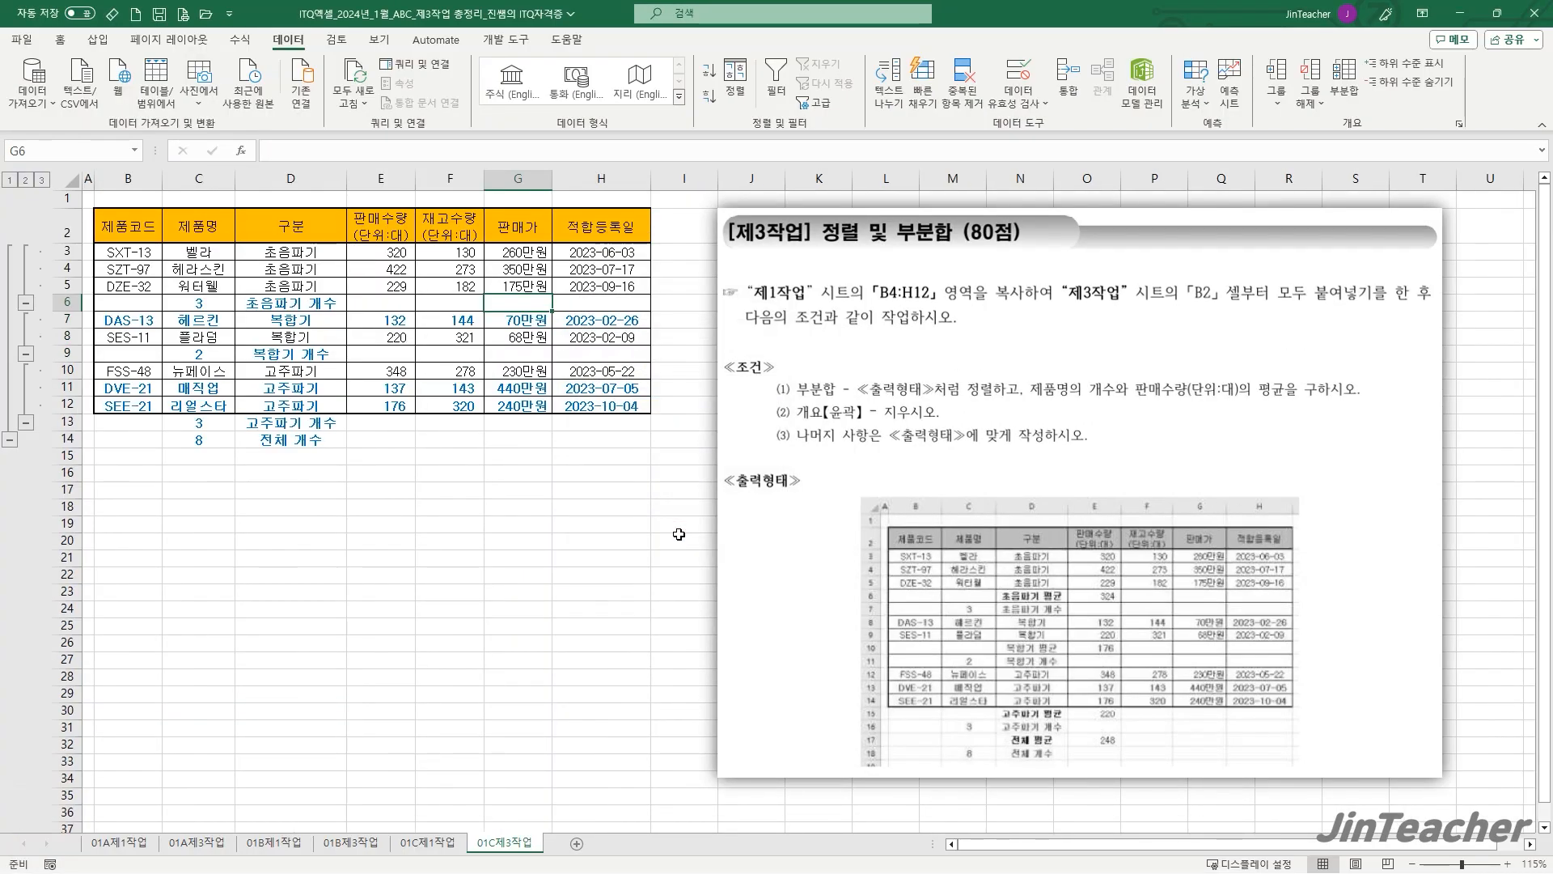
Add another subtotal grouped by 구분 that uses 평균 on 판매수량(단위:대) only, keeping the 제품명 counts in place.
click(1341, 105)
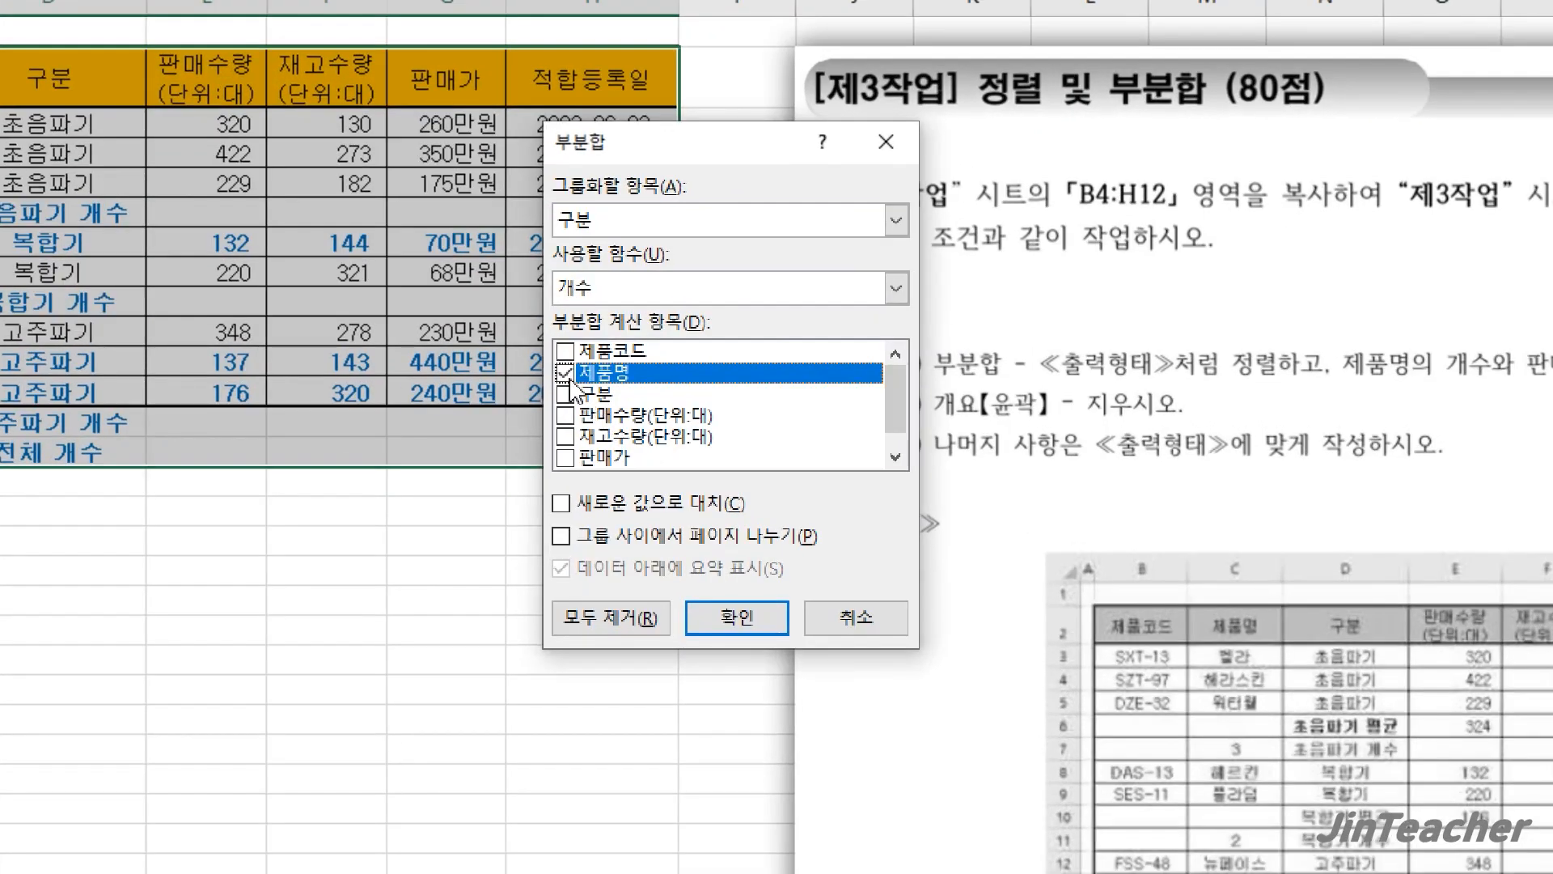
click(565, 372)
click(565, 415)
click(615, 291)
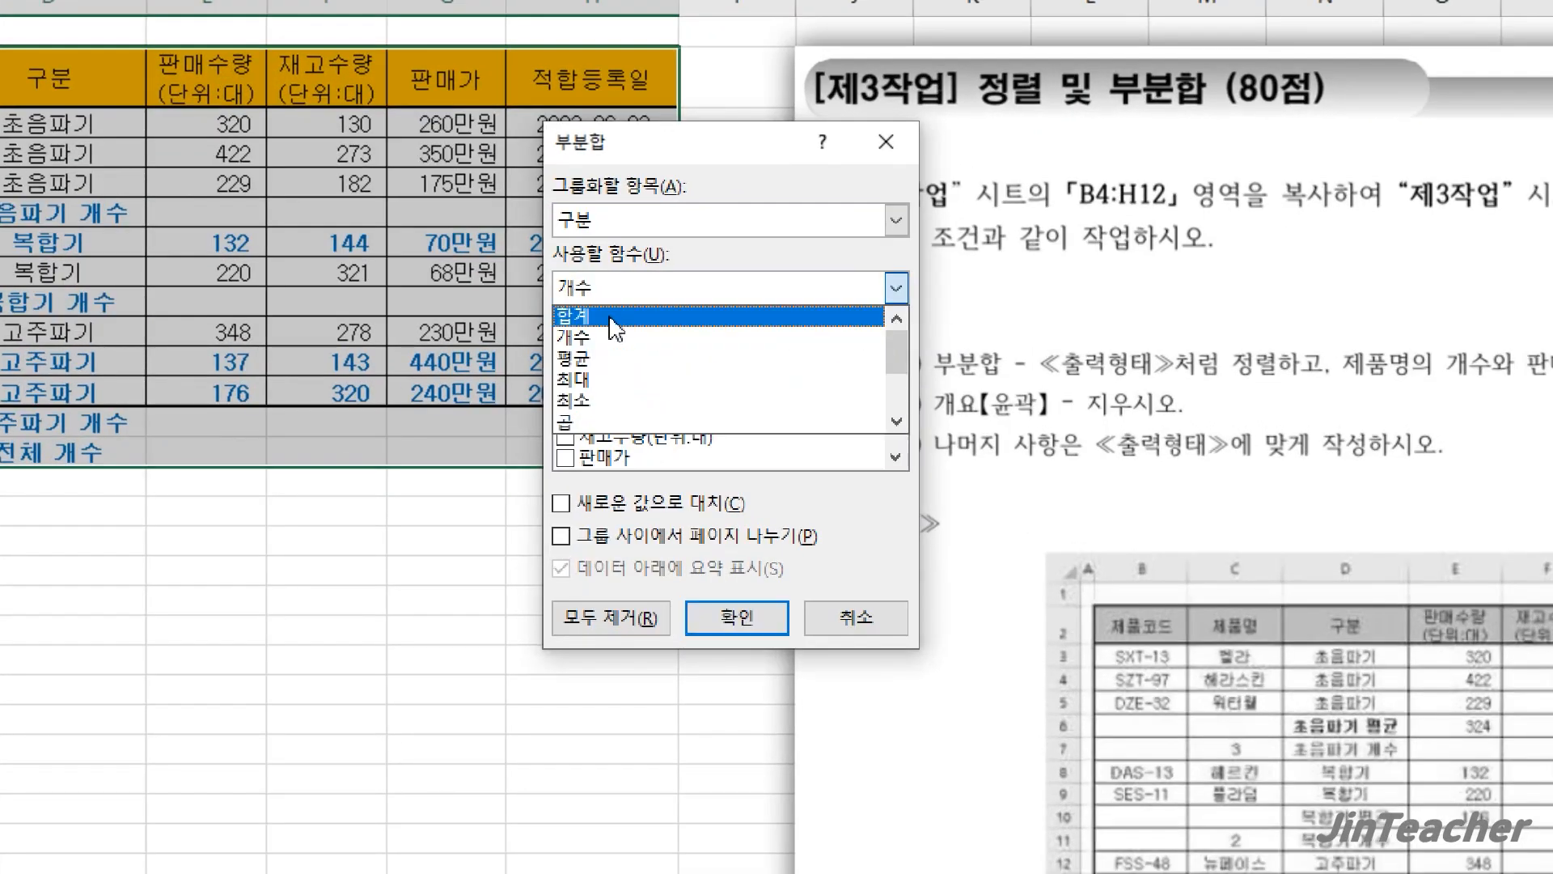
click(606, 357)
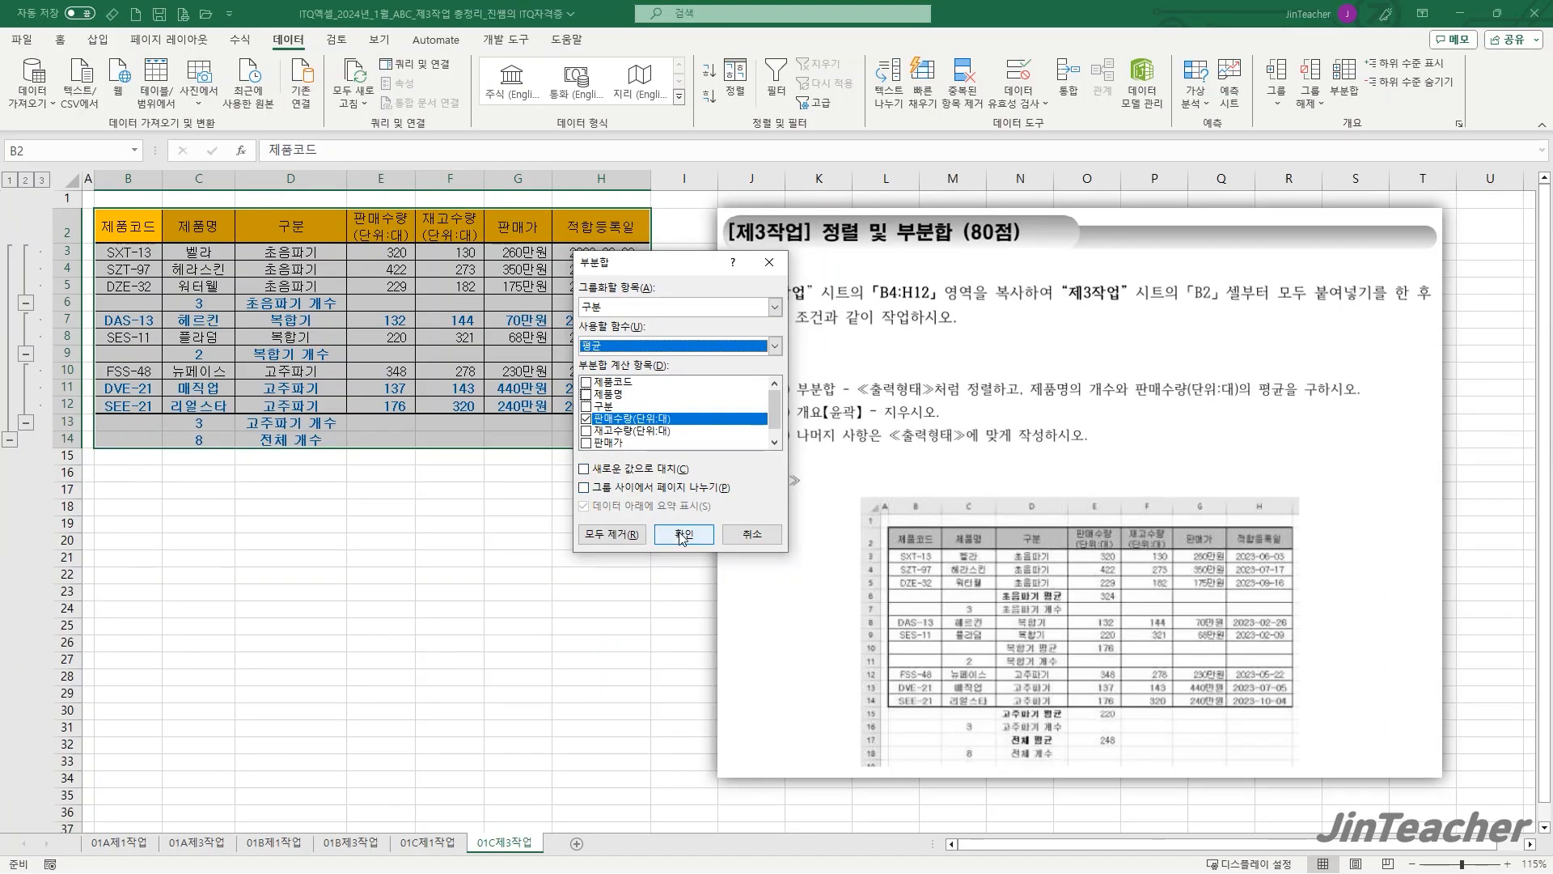
click(684, 534)
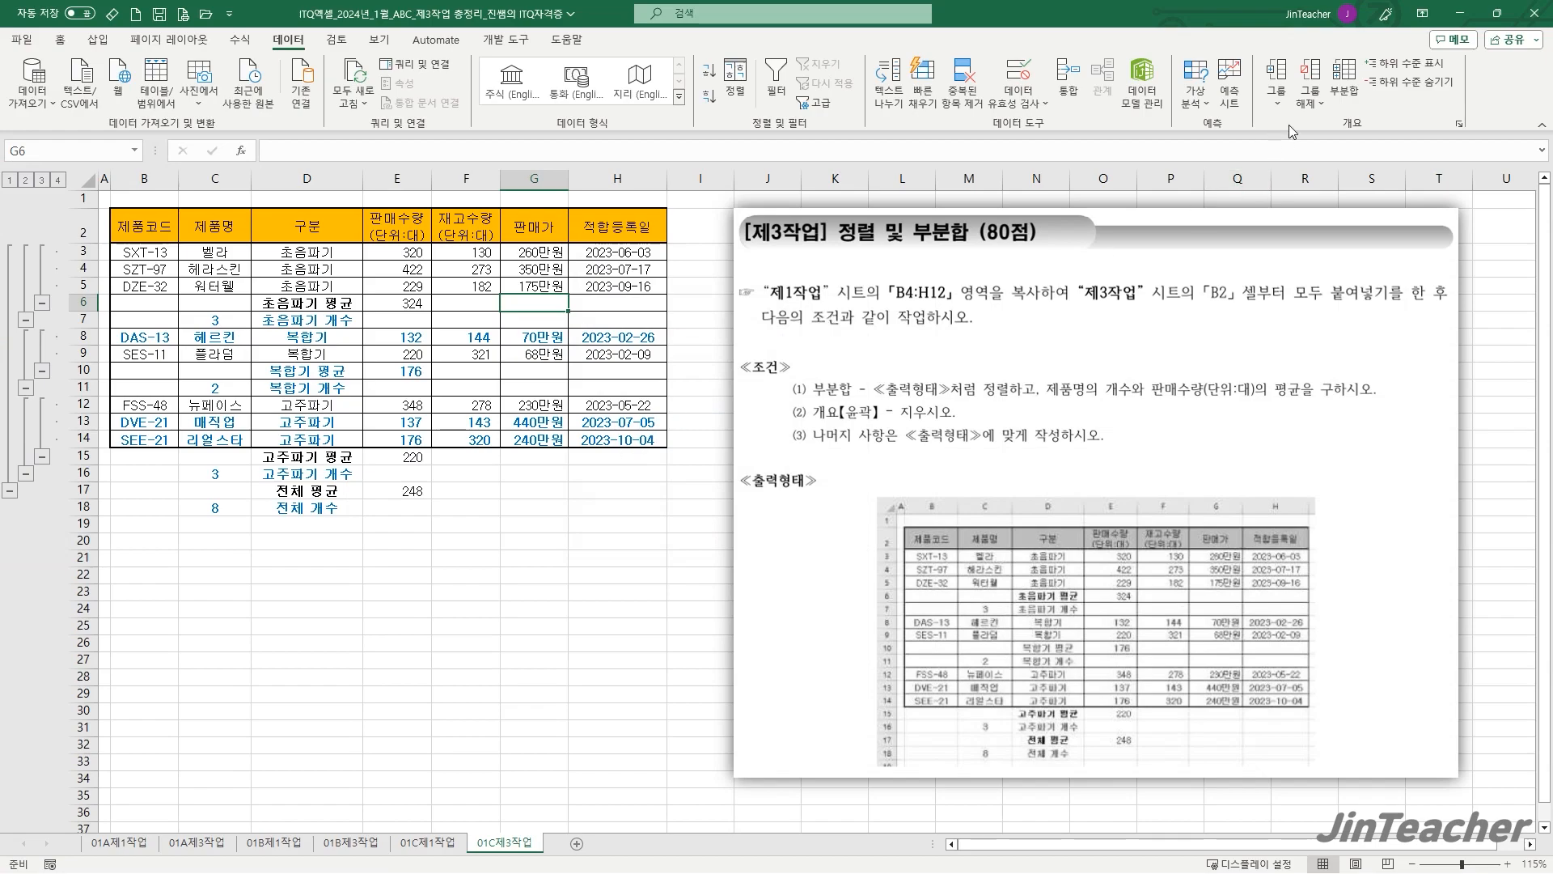
Clear the outline from the subtotaled table on the 01C제3작업 sheet and select an empty cell below it.
click(1310, 97)
click(1351, 148)
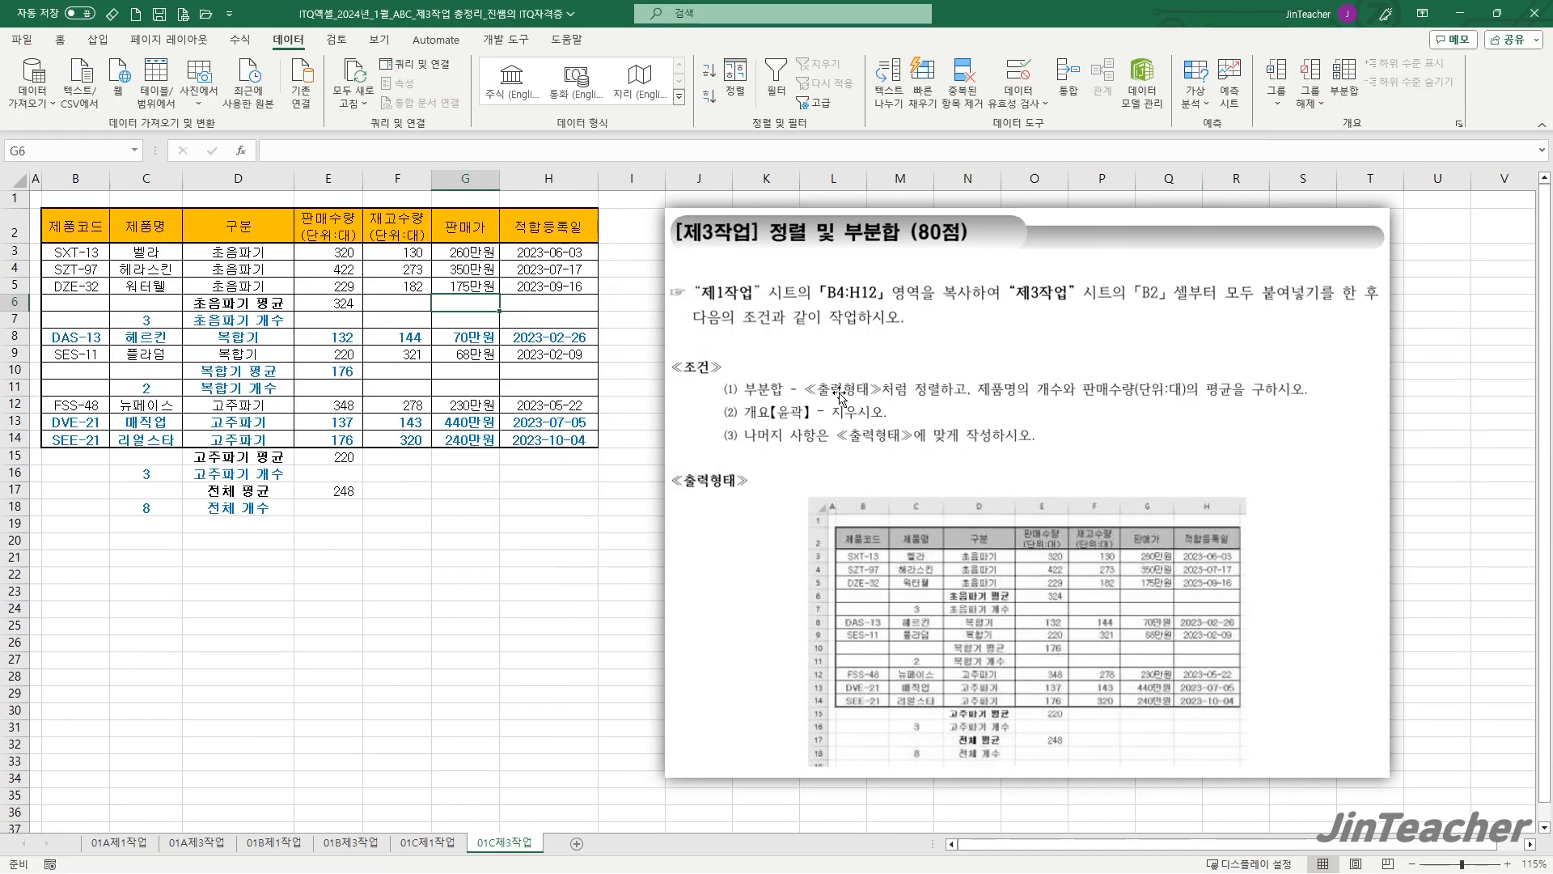
click(549, 609)
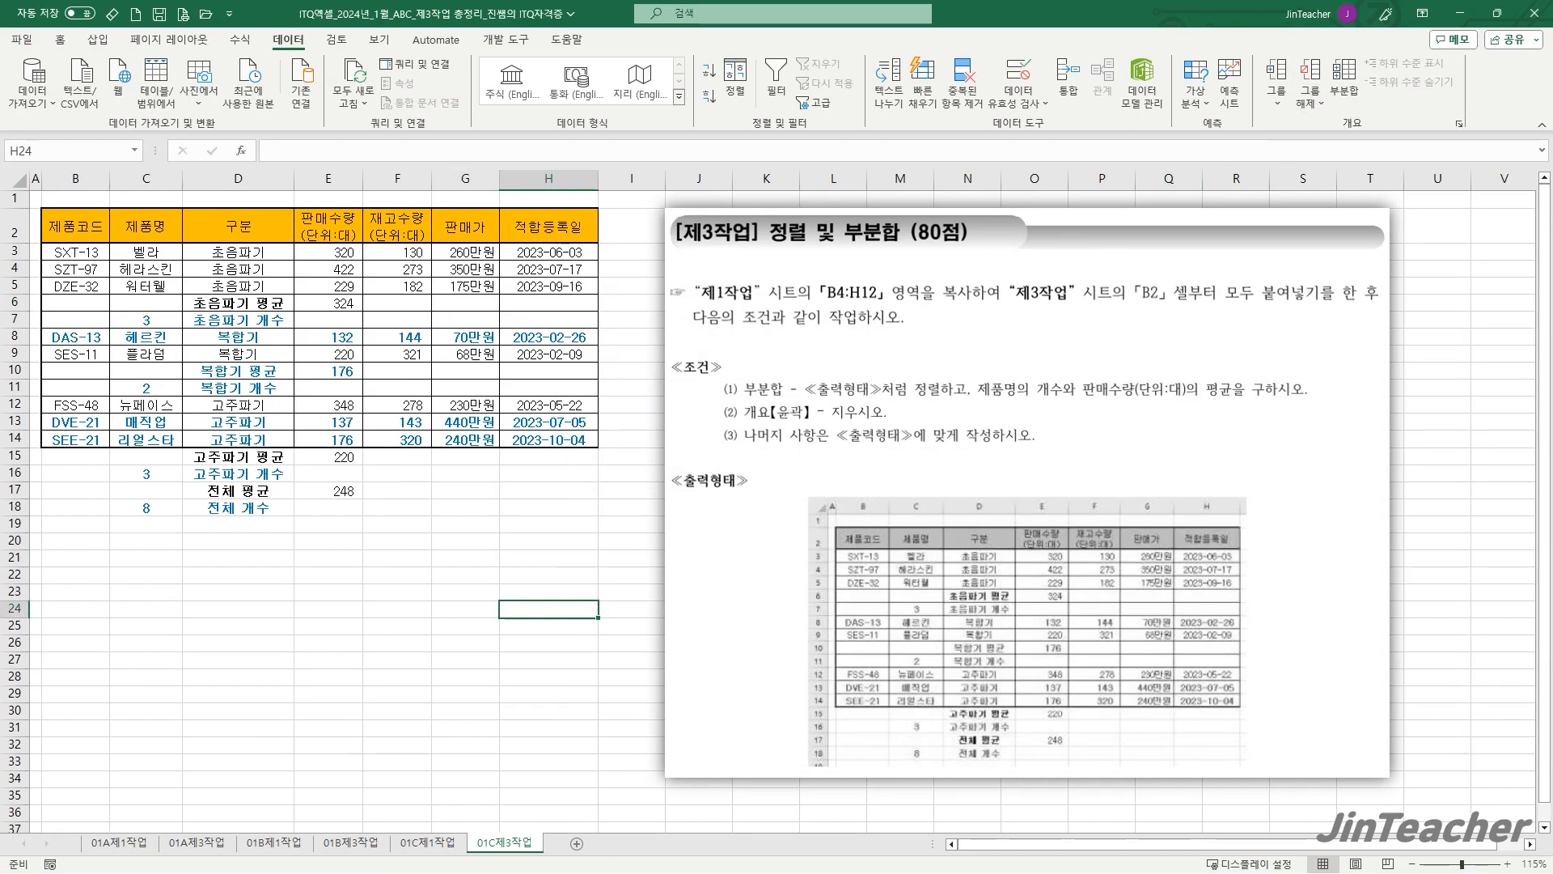